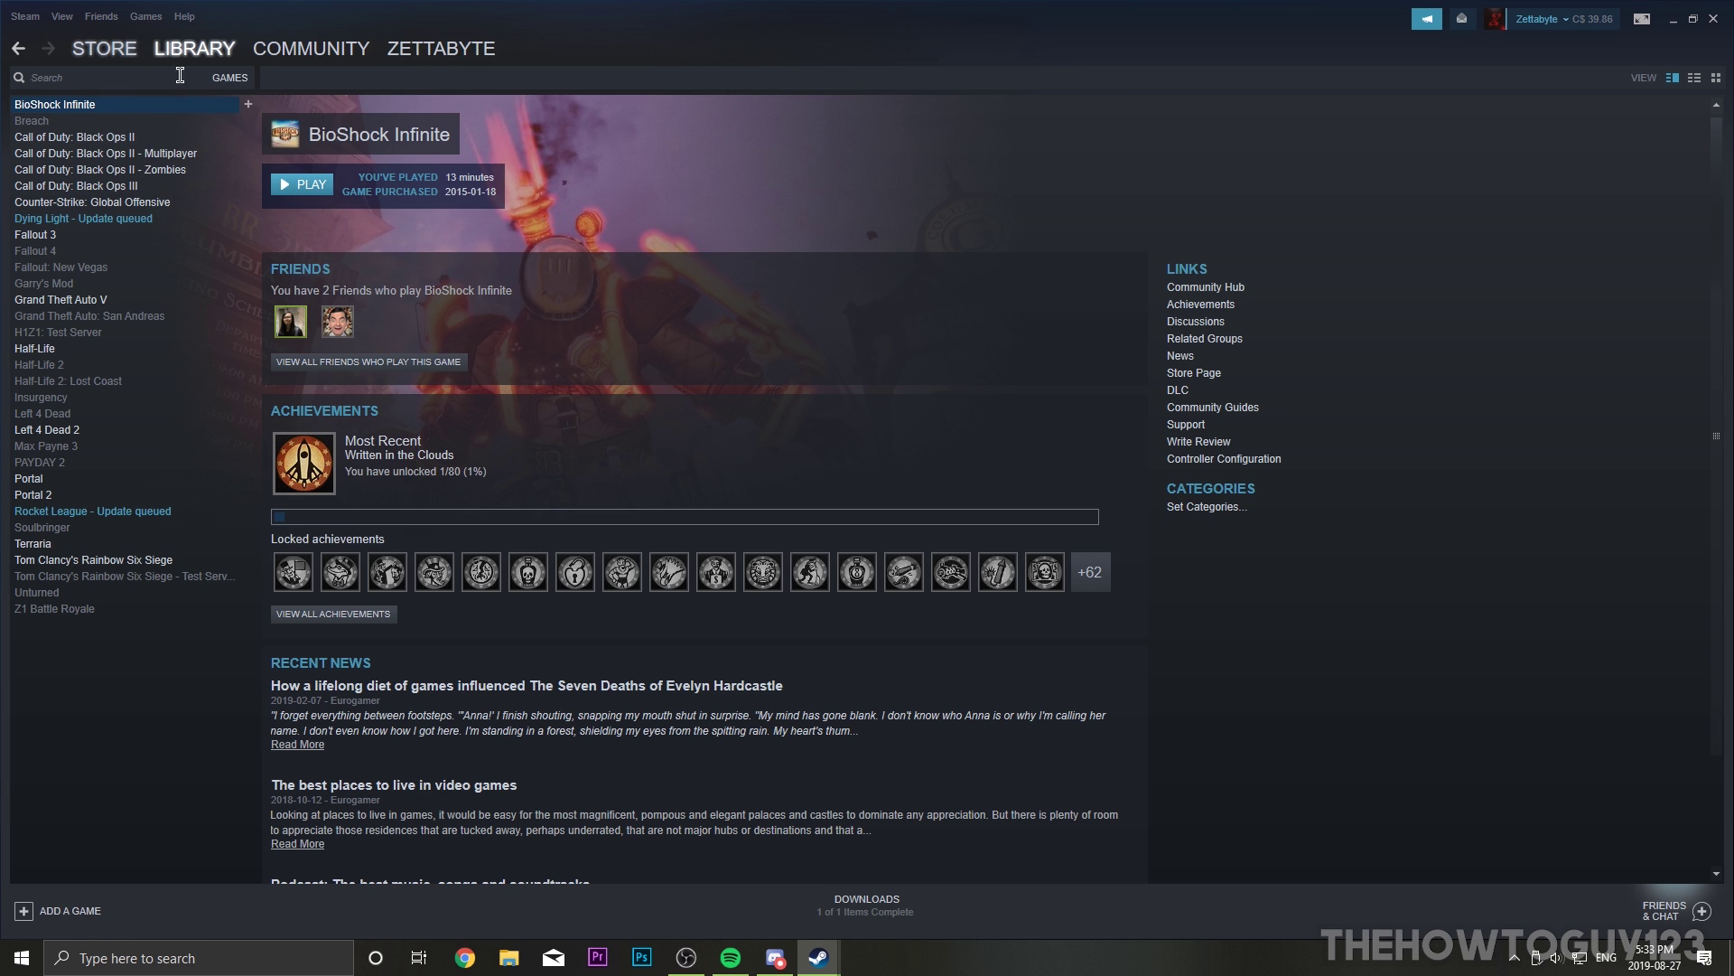
# Start adding a non-Steam game, tick Minecraft in the program list, and open the file browser.
pyautogui.moveTo(197, 48)
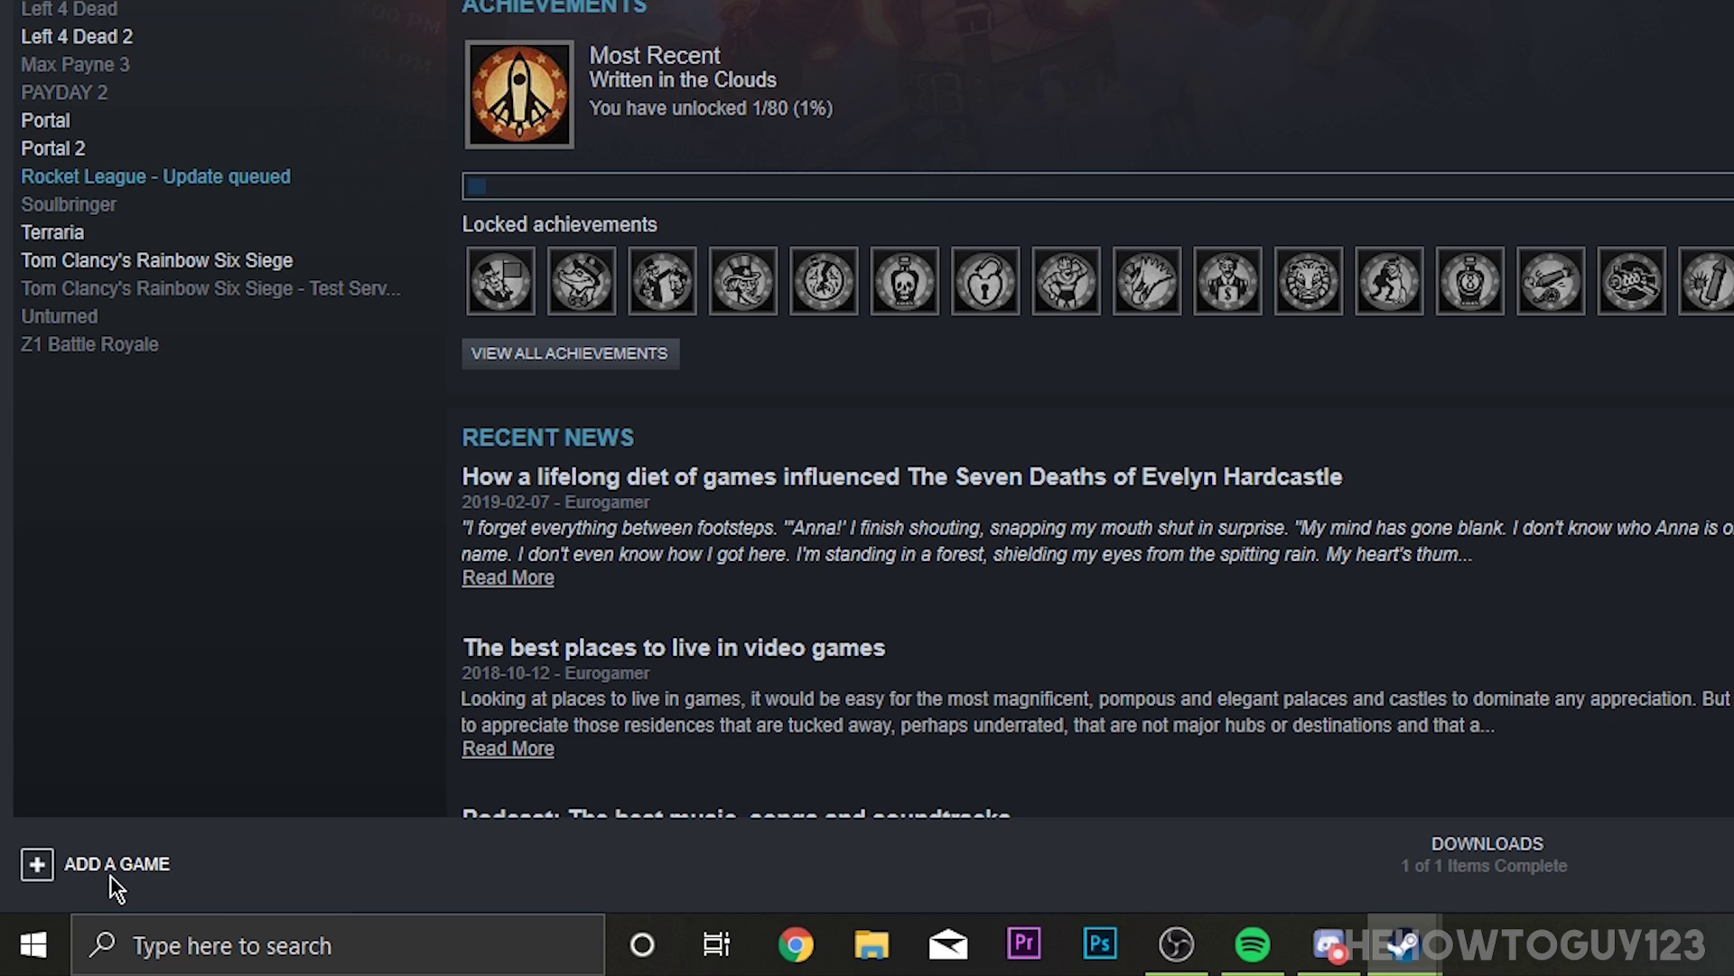
pyautogui.click(108, 869)
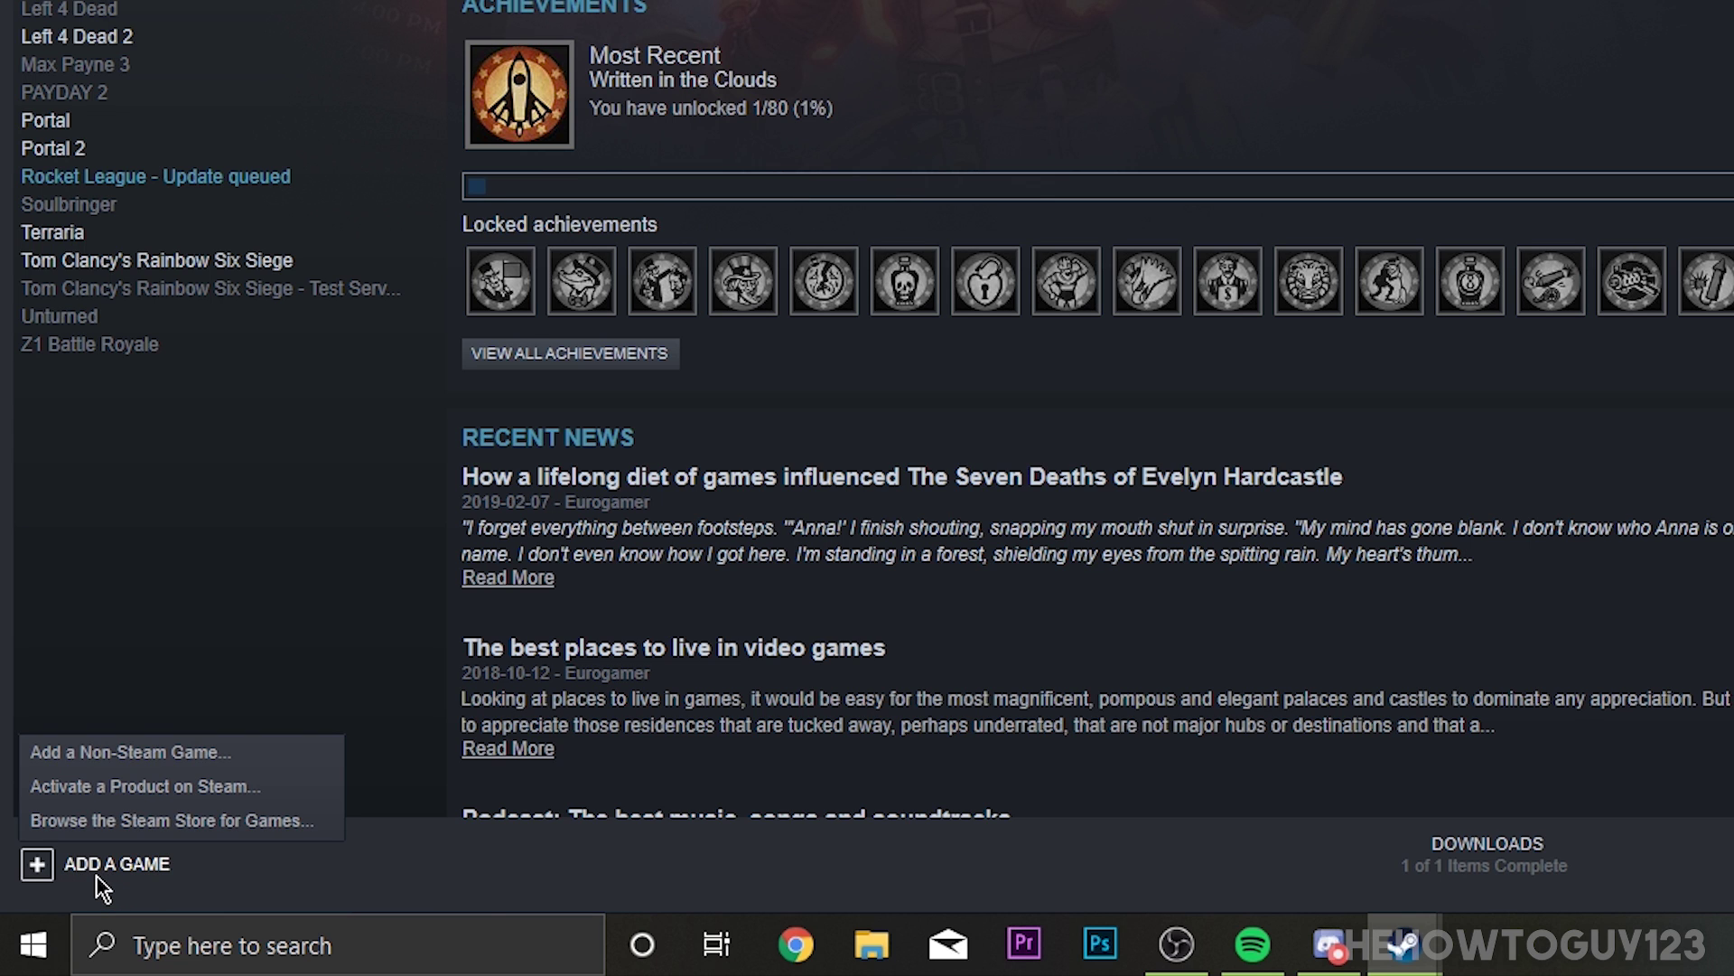
pyautogui.click(221, 761)
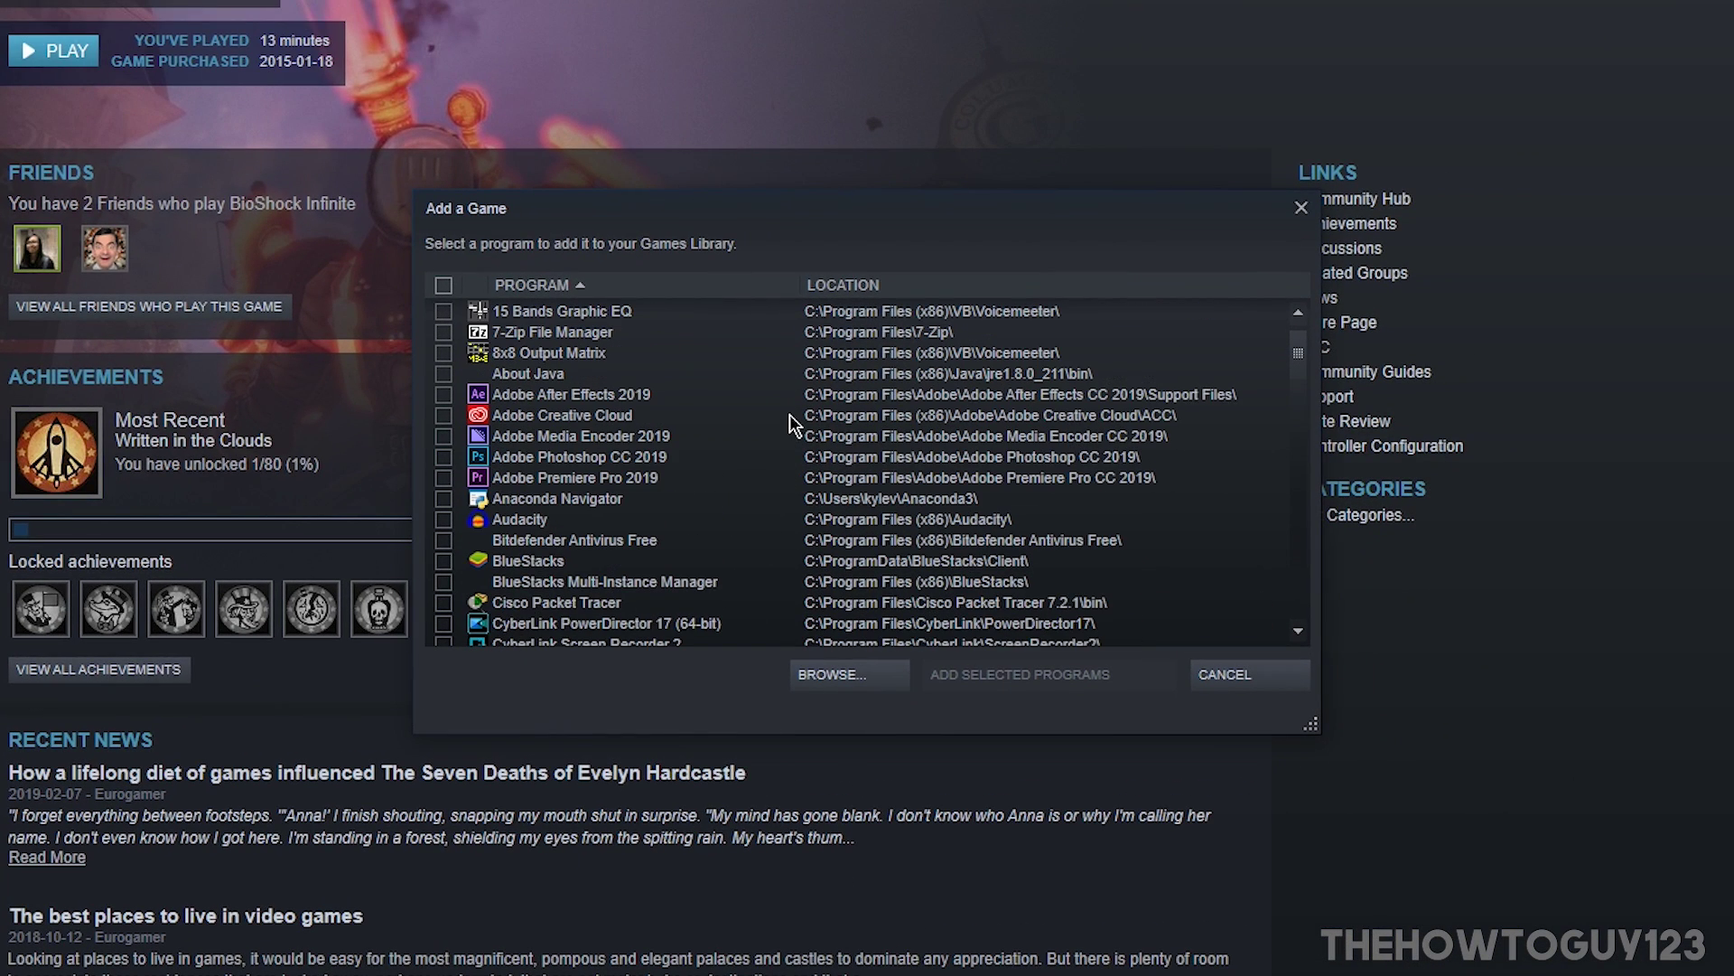
pyautogui.scroll(-10, 739, 452)
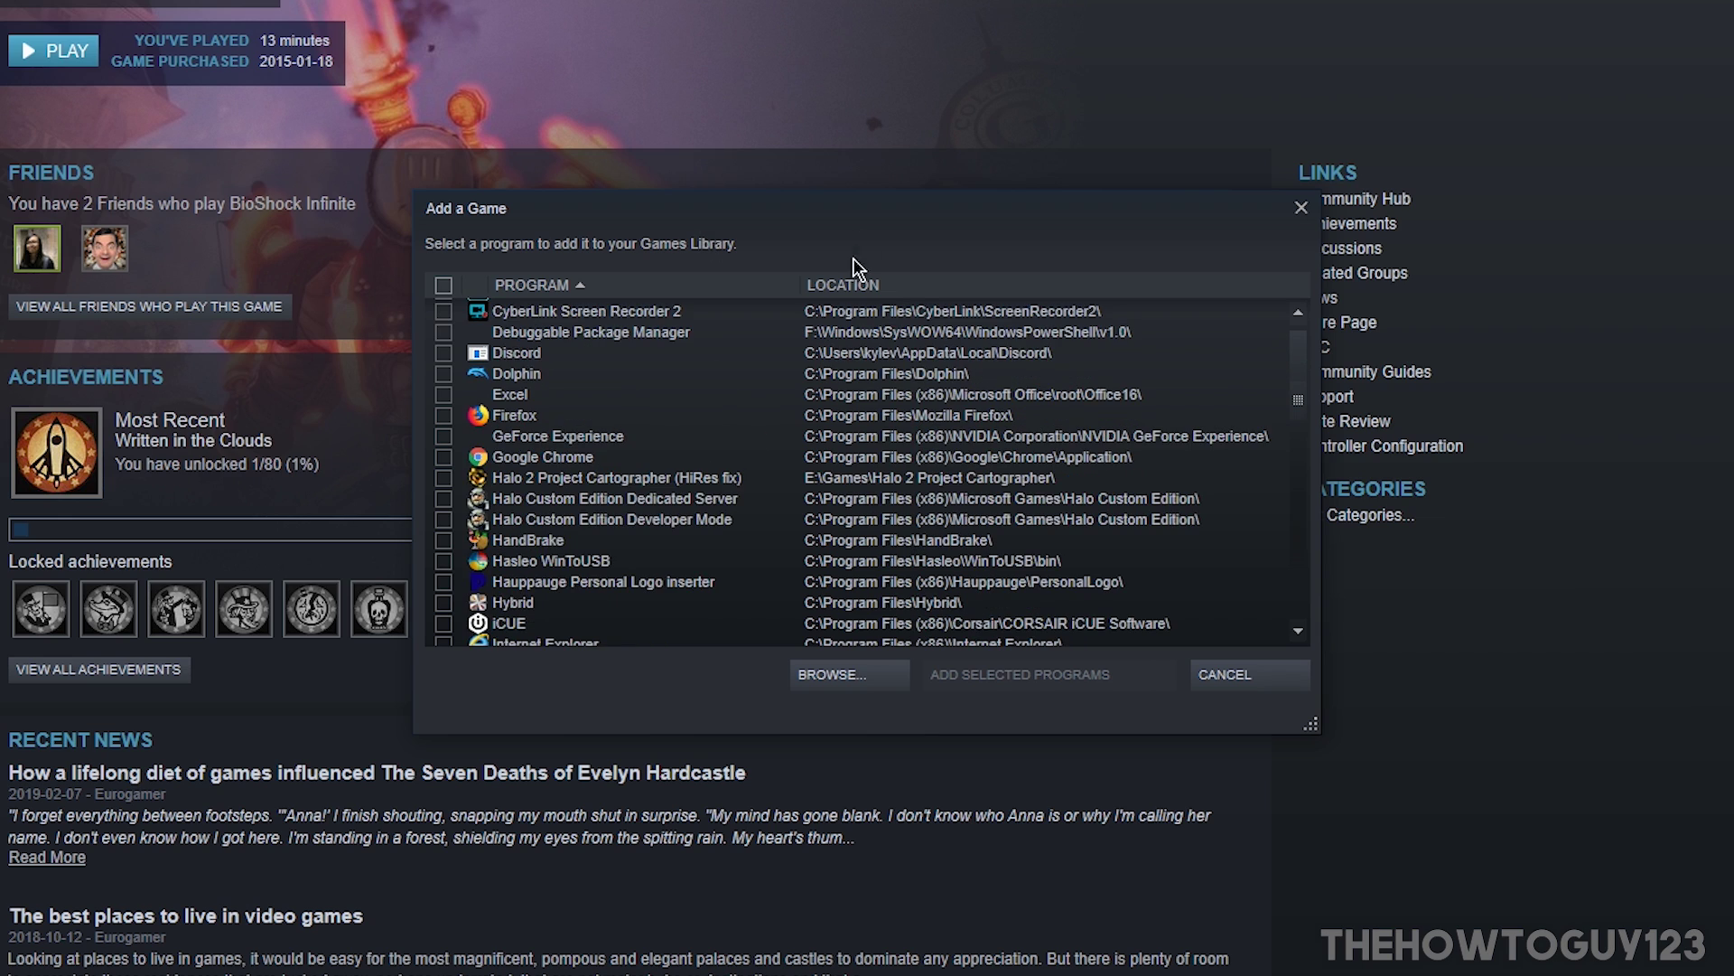
pyautogui.scroll(3, 817, 360)
pyautogui.scroll(-2, 562, 396)
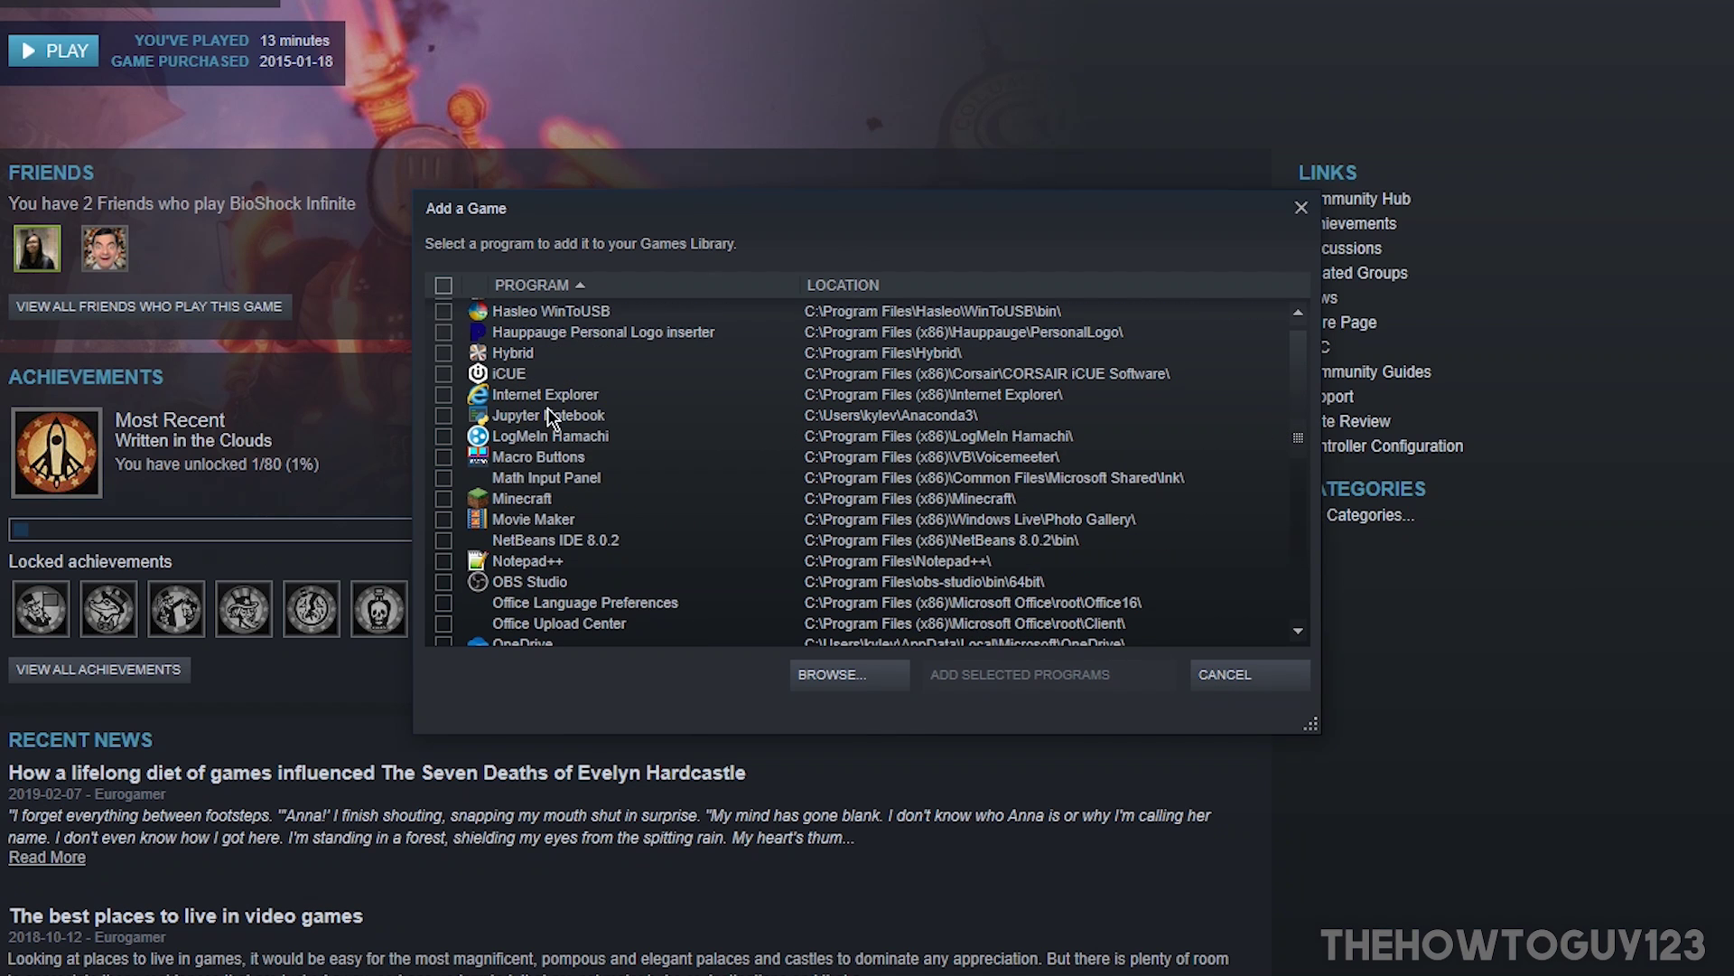
pyautogui.click(444, 499)
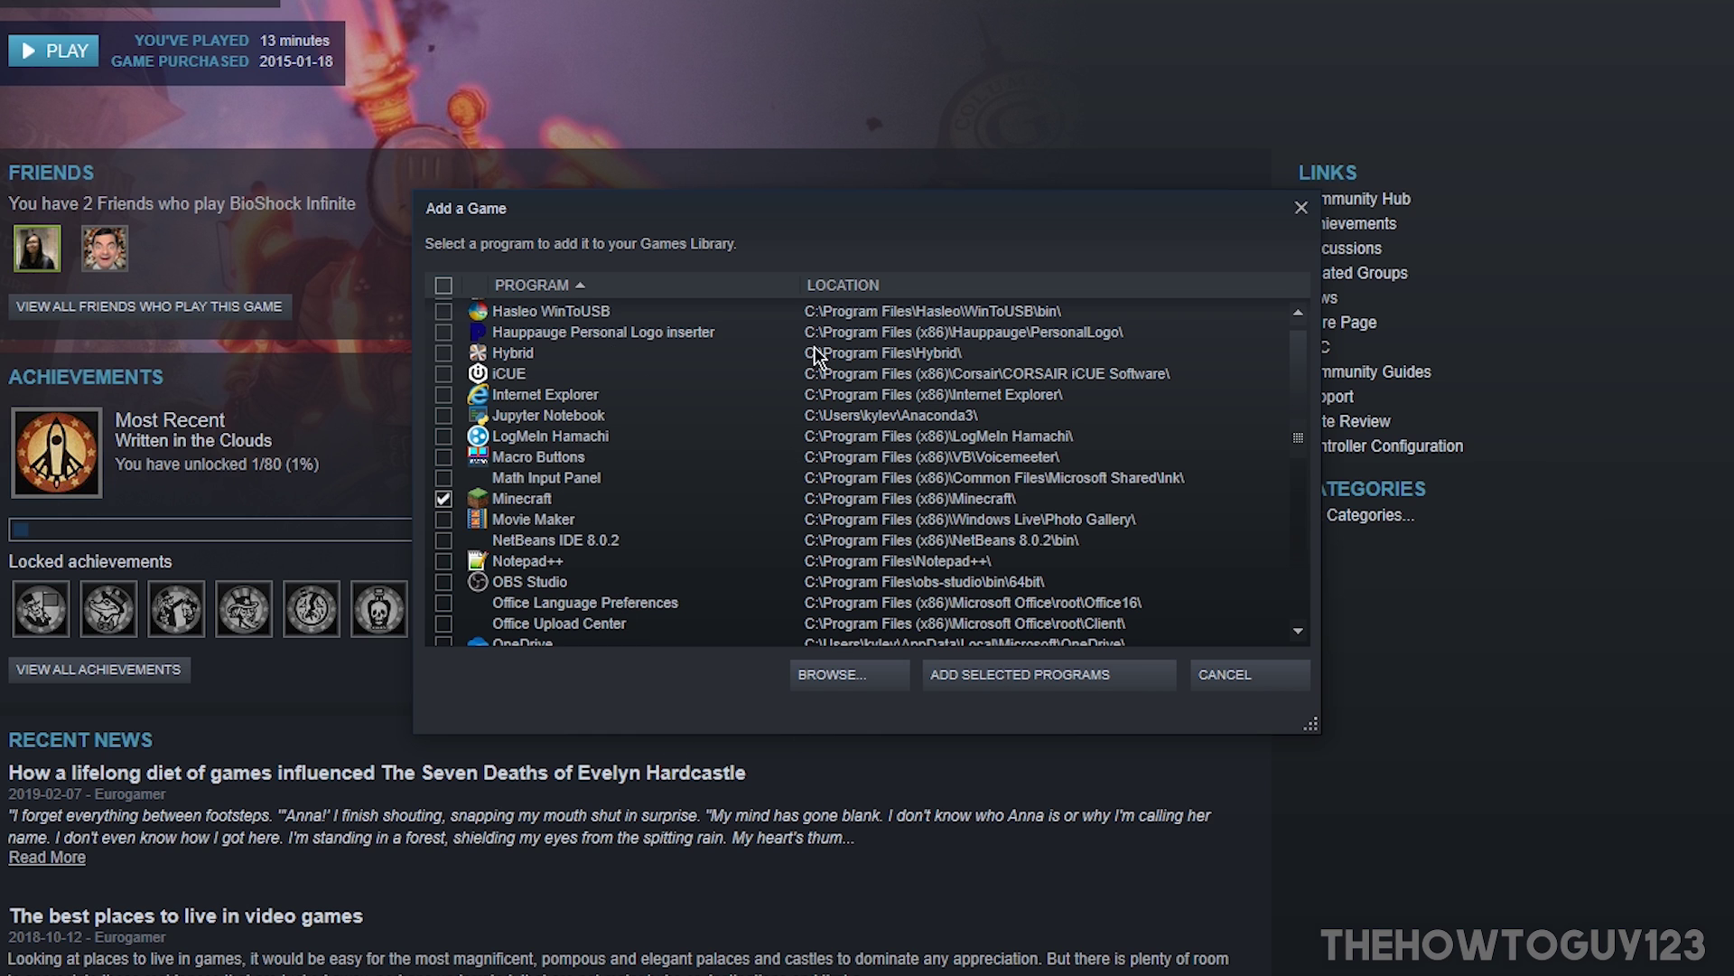
pyautogui.click(833, 678)
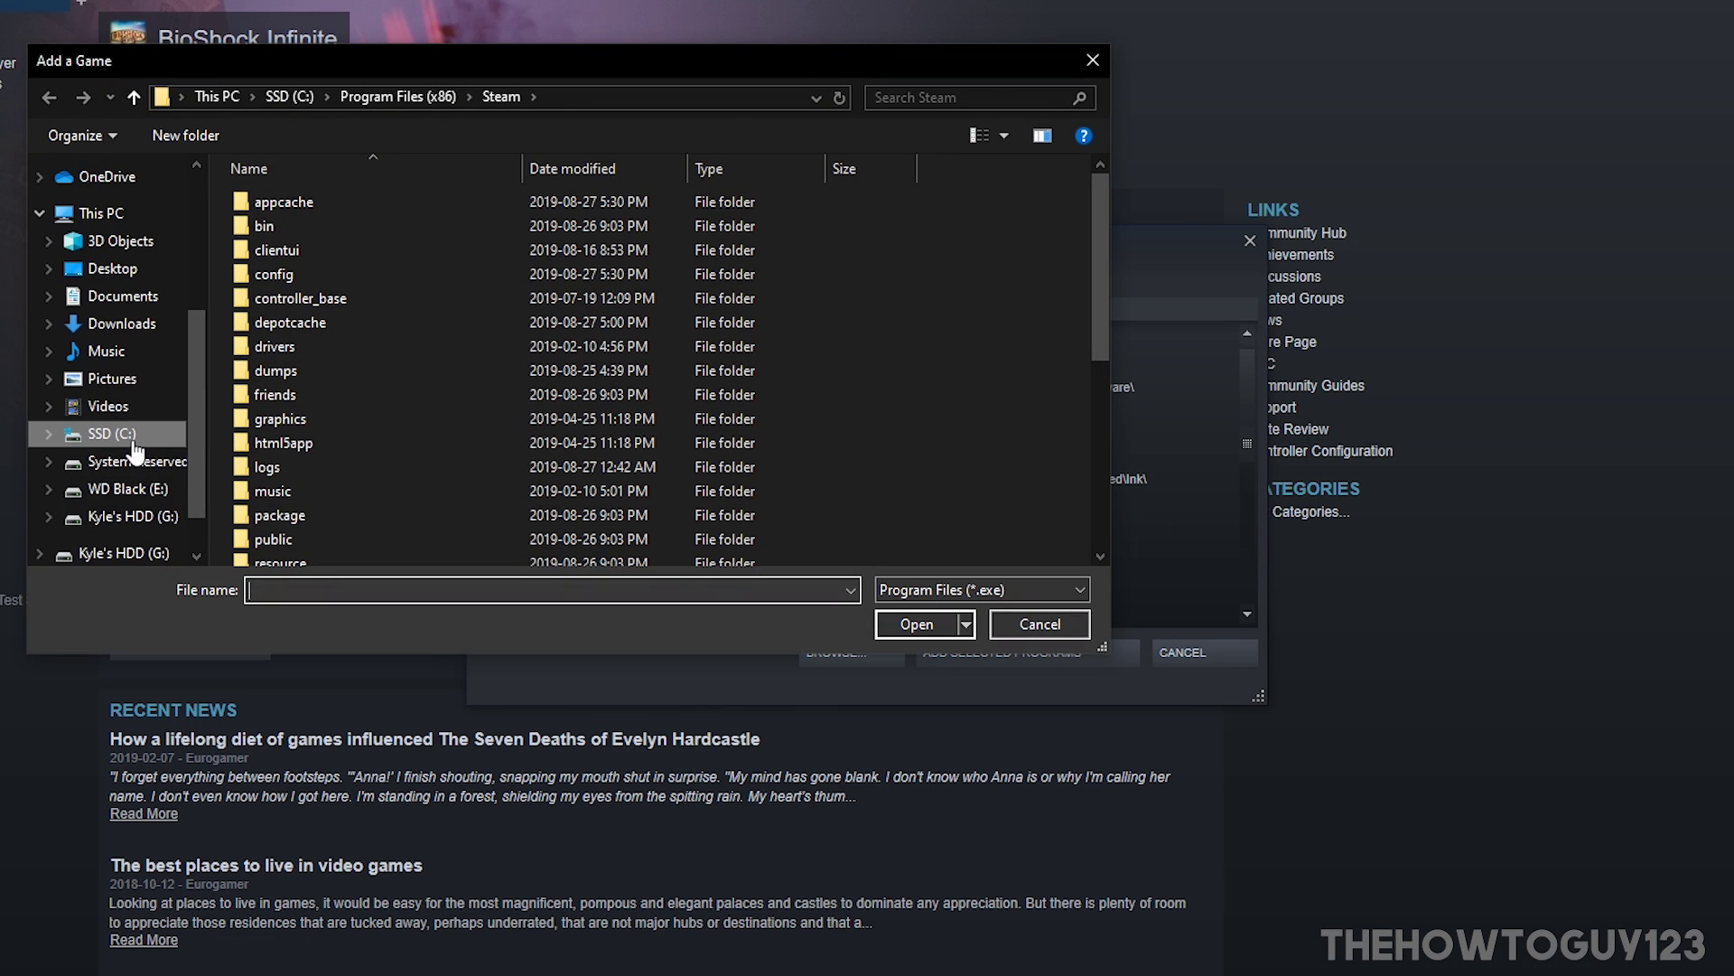
# Browse to C:\Program Files (x86)\Minecraft and select MinecraftLauncher.exe.
pyautogui.click(112, 435)
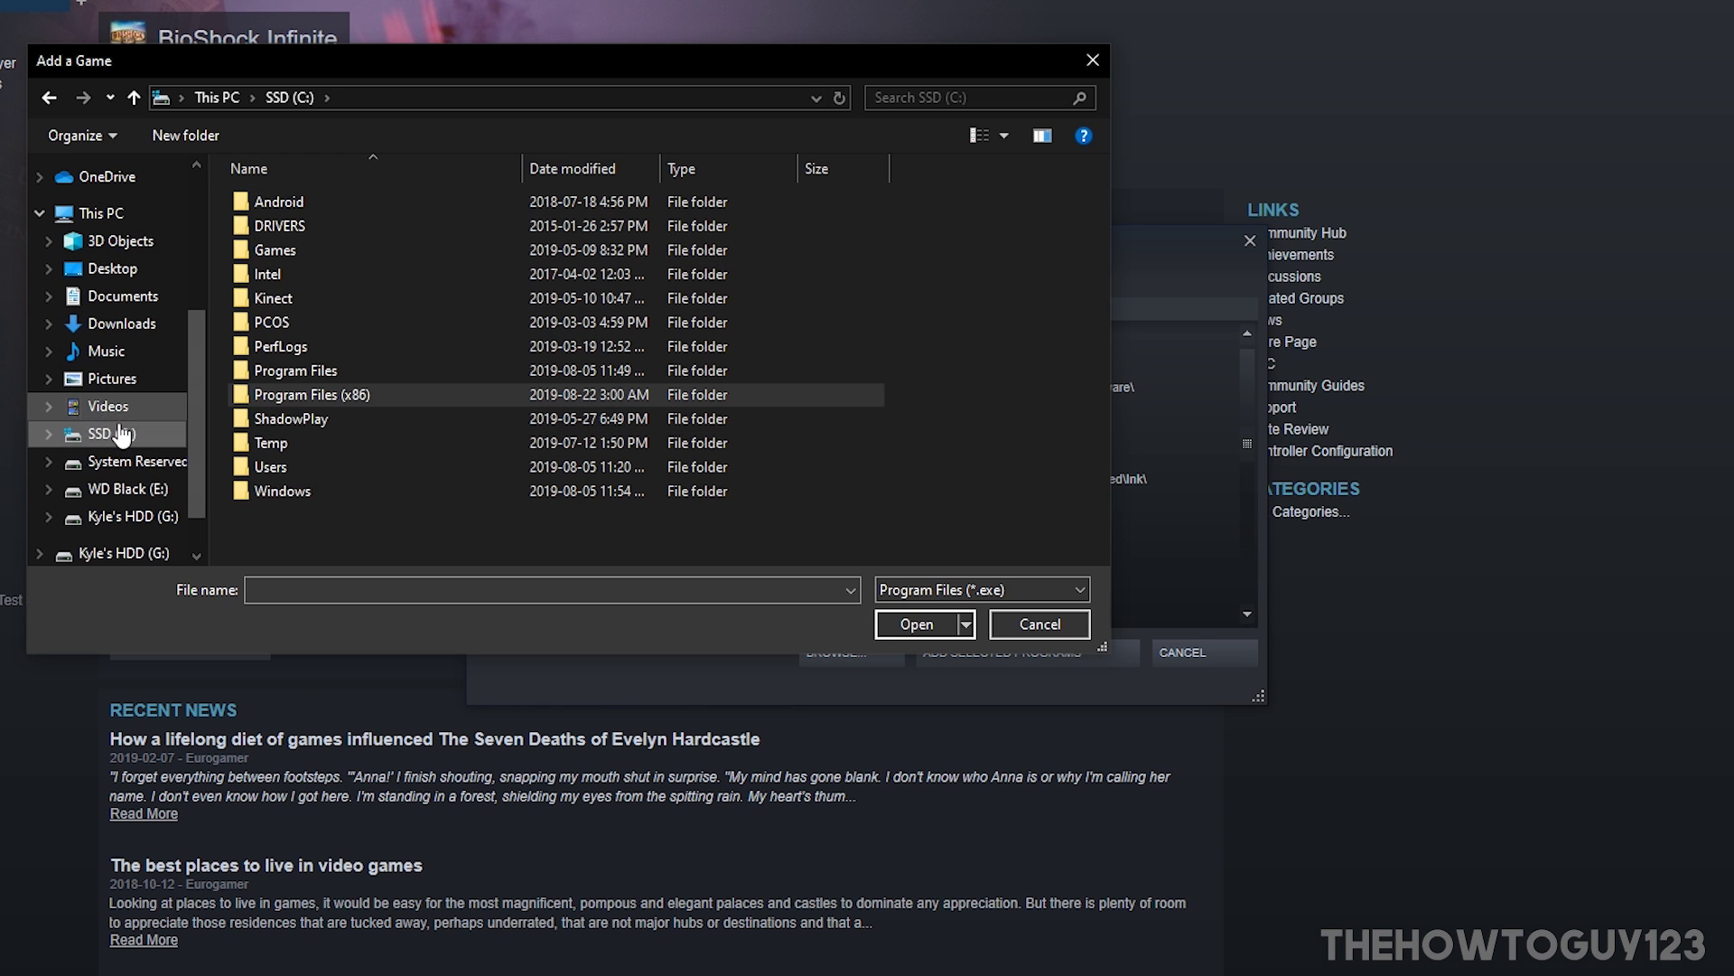
pyautogui.doubleClick(274, 398)
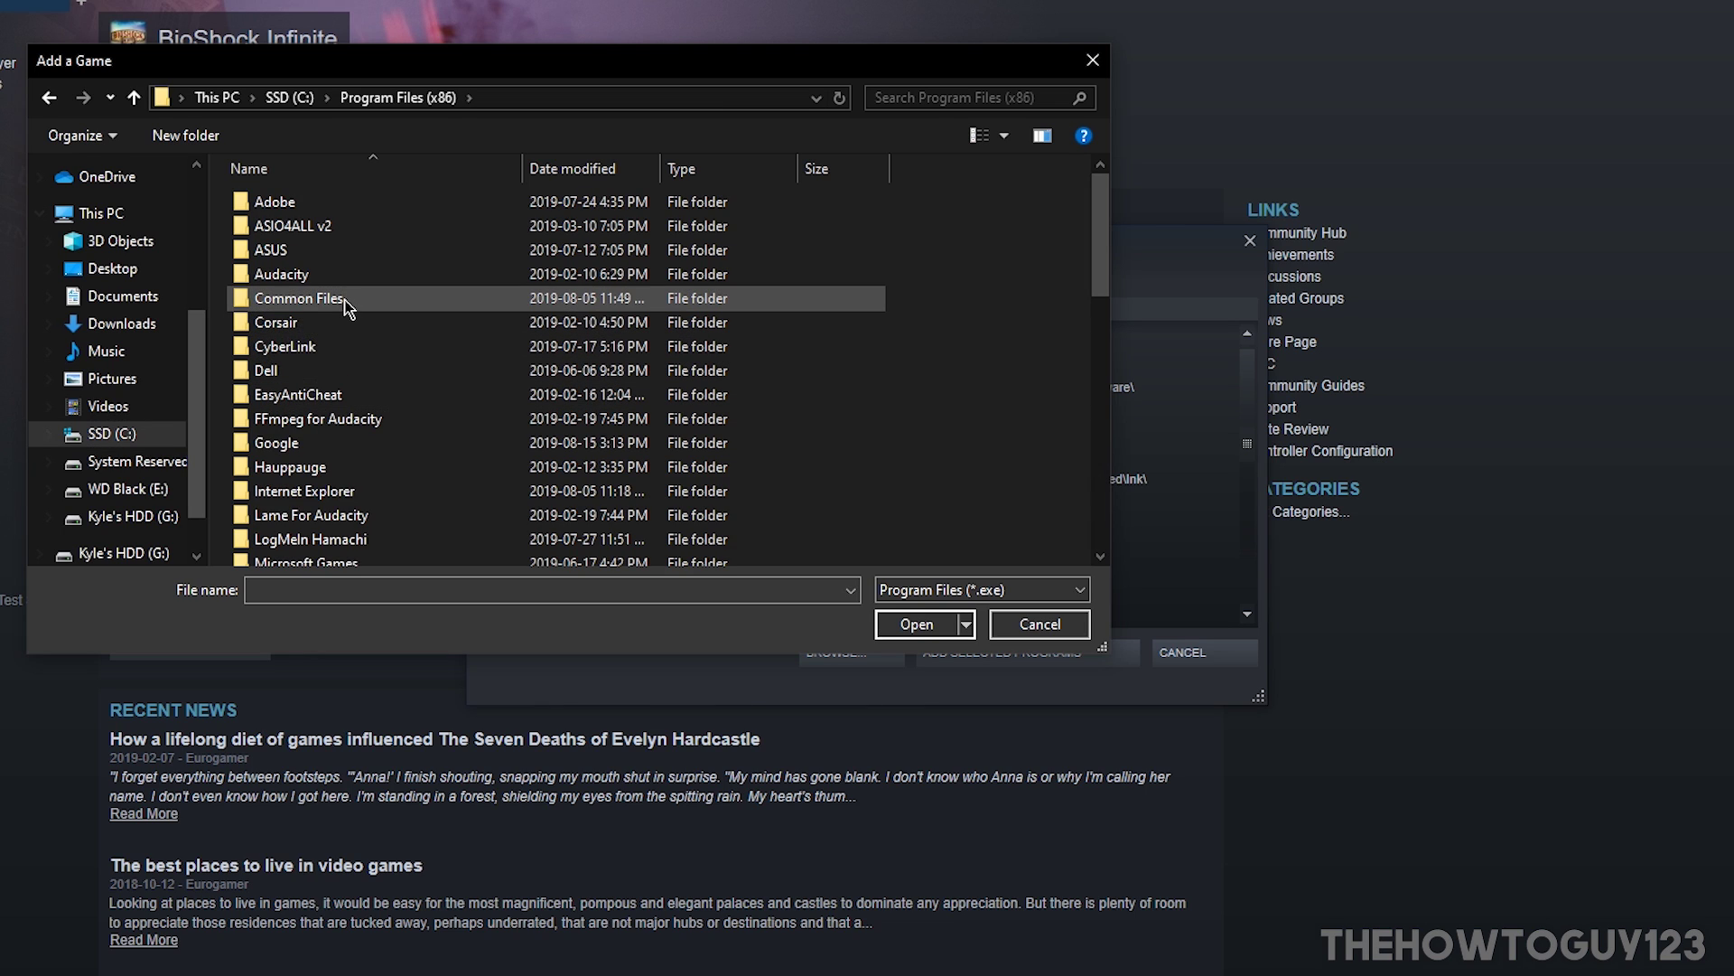
pyautogui.scroll(-4, 345, 307)
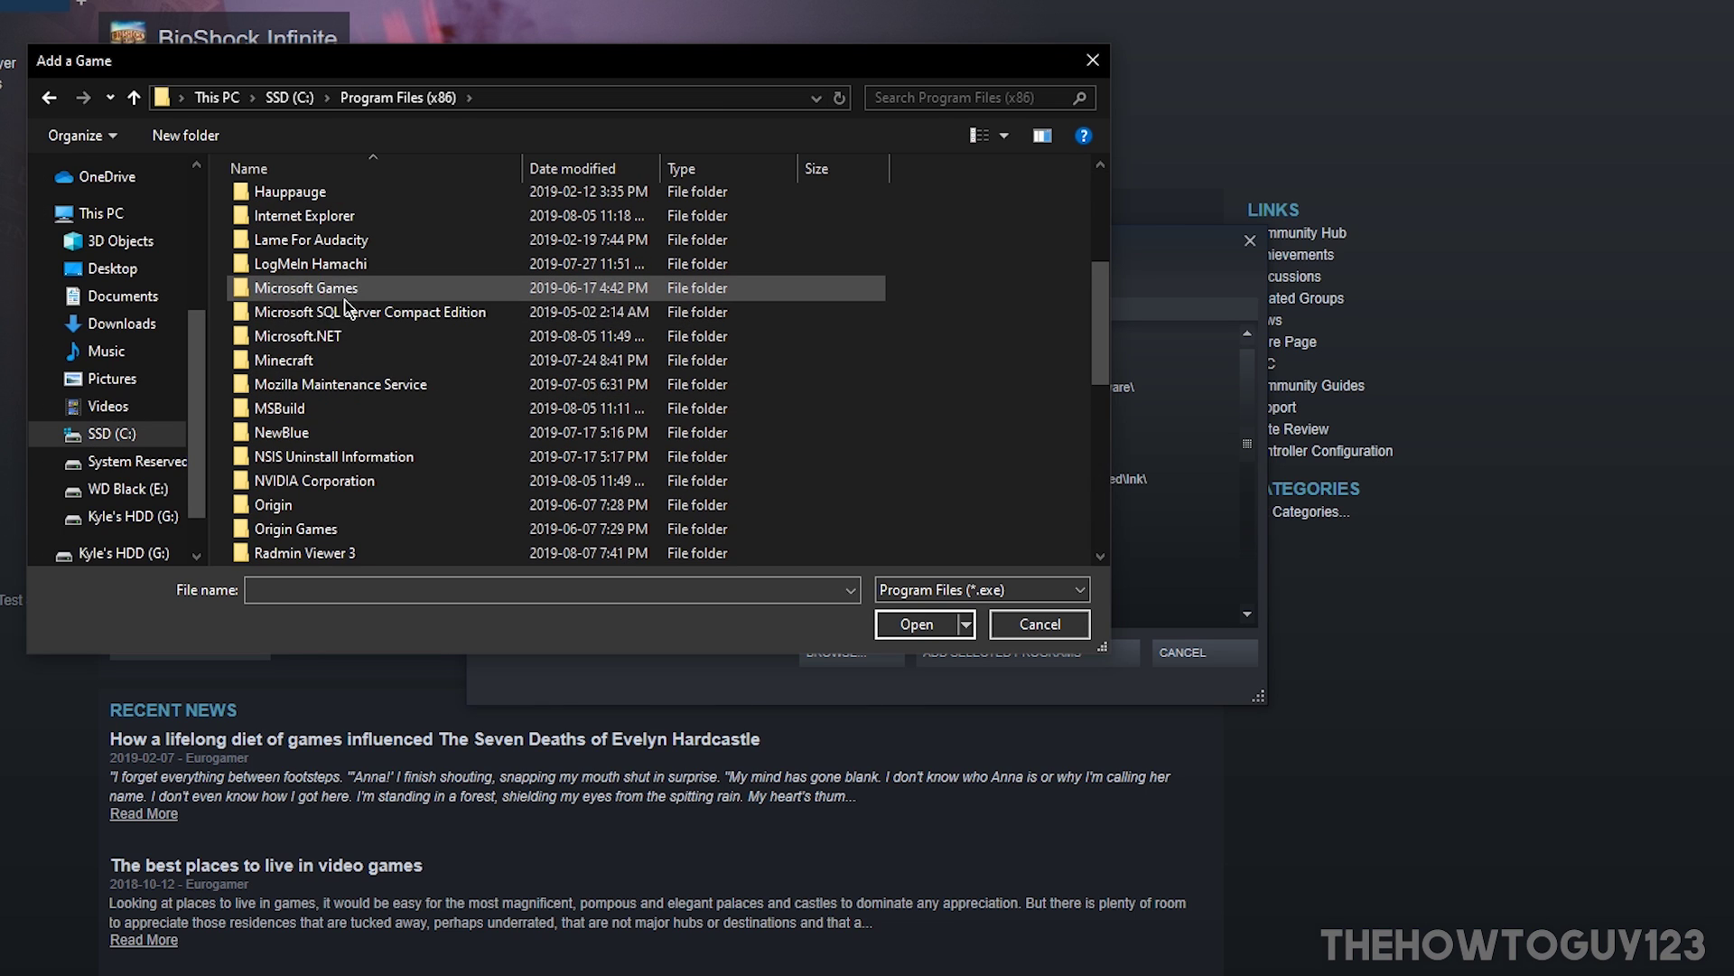
pyautogui.doubleClick(304, 361)
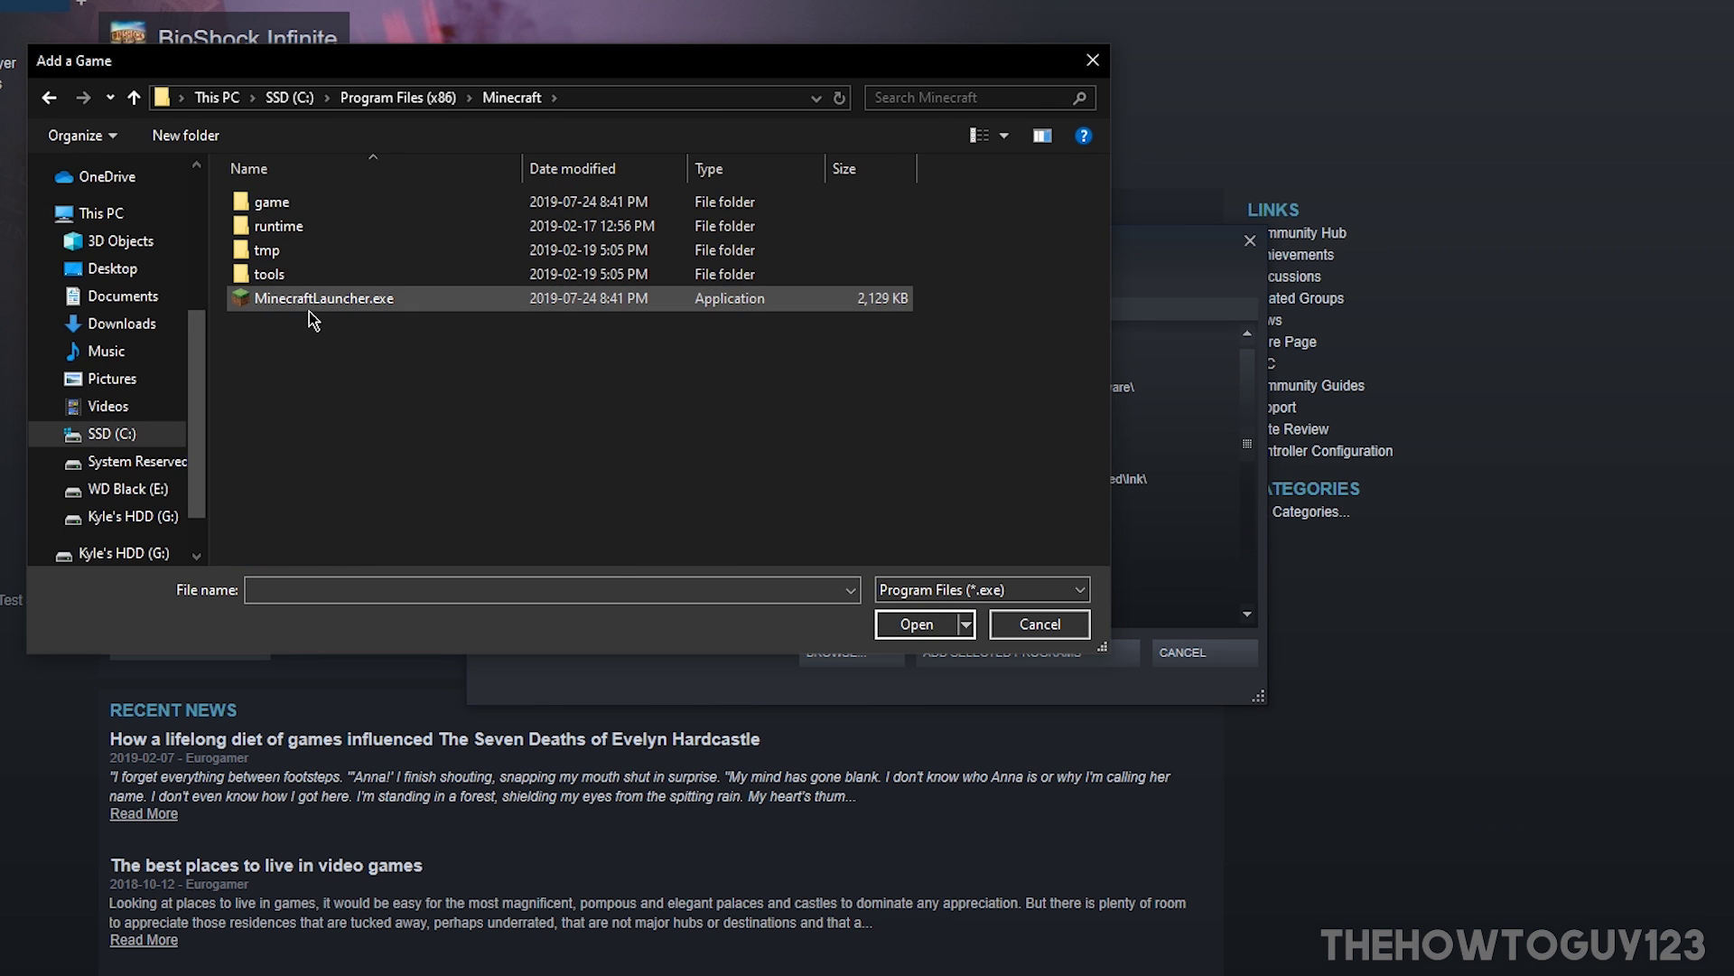
pyautogui.click(380, 307)
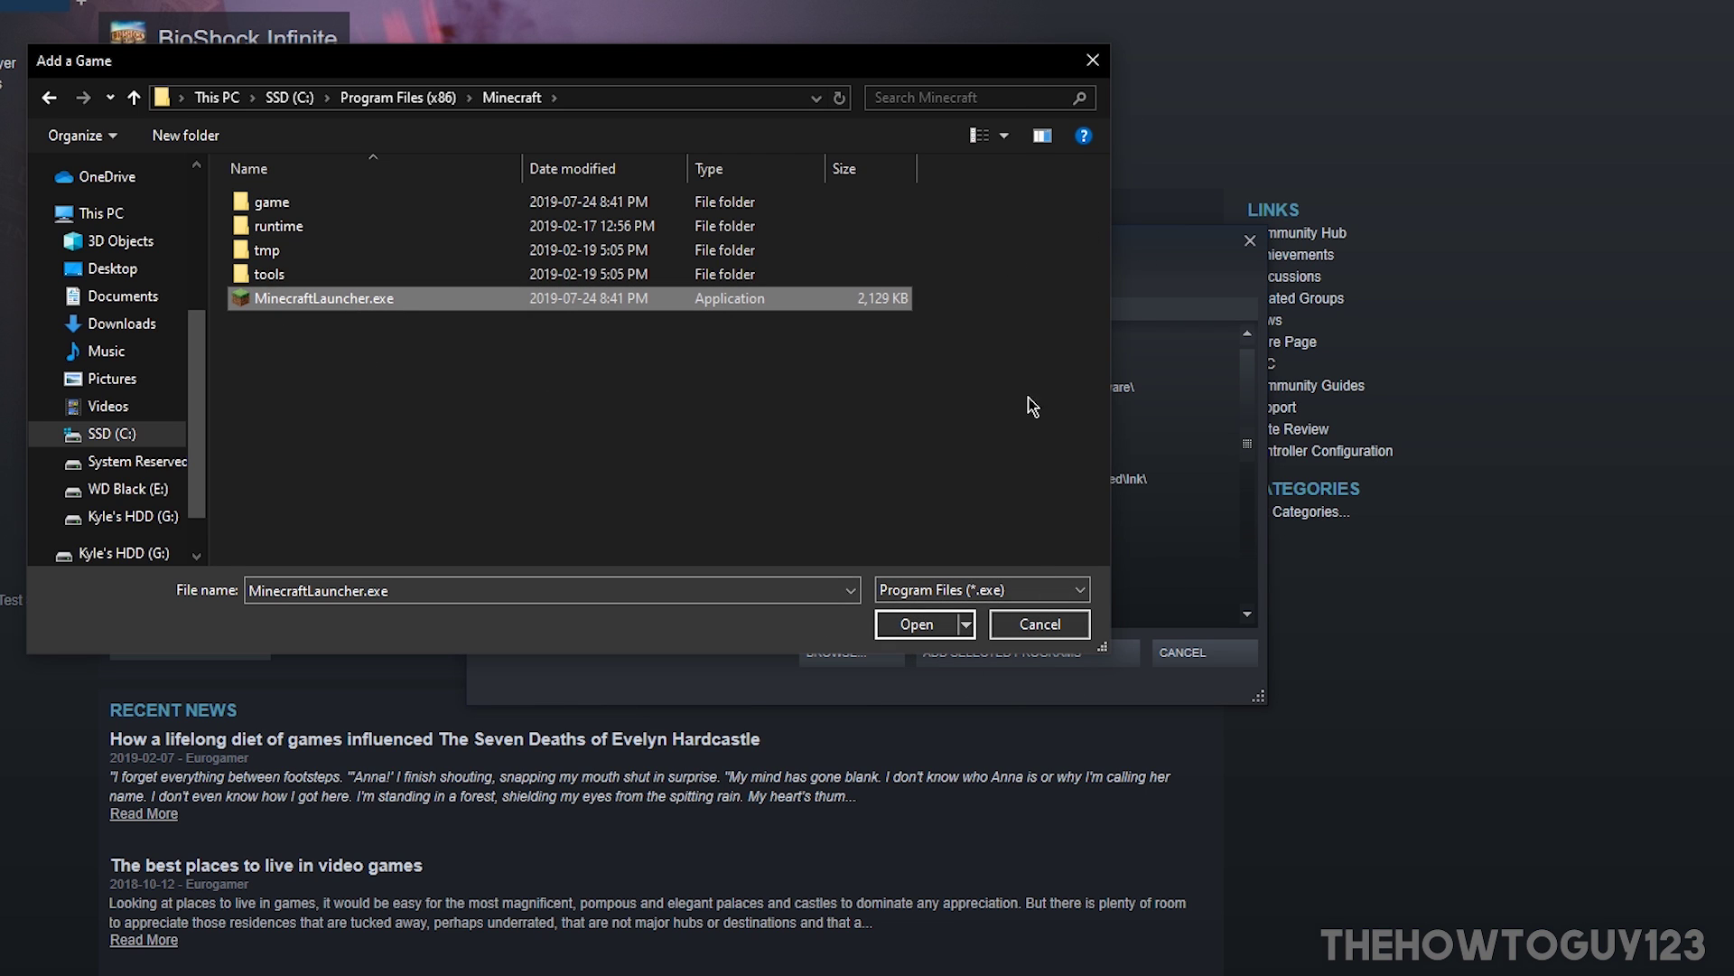
# Confirm the launcher file, add the selected program, and select Minecraft in the library.
pyautogui.click(1016, 630)
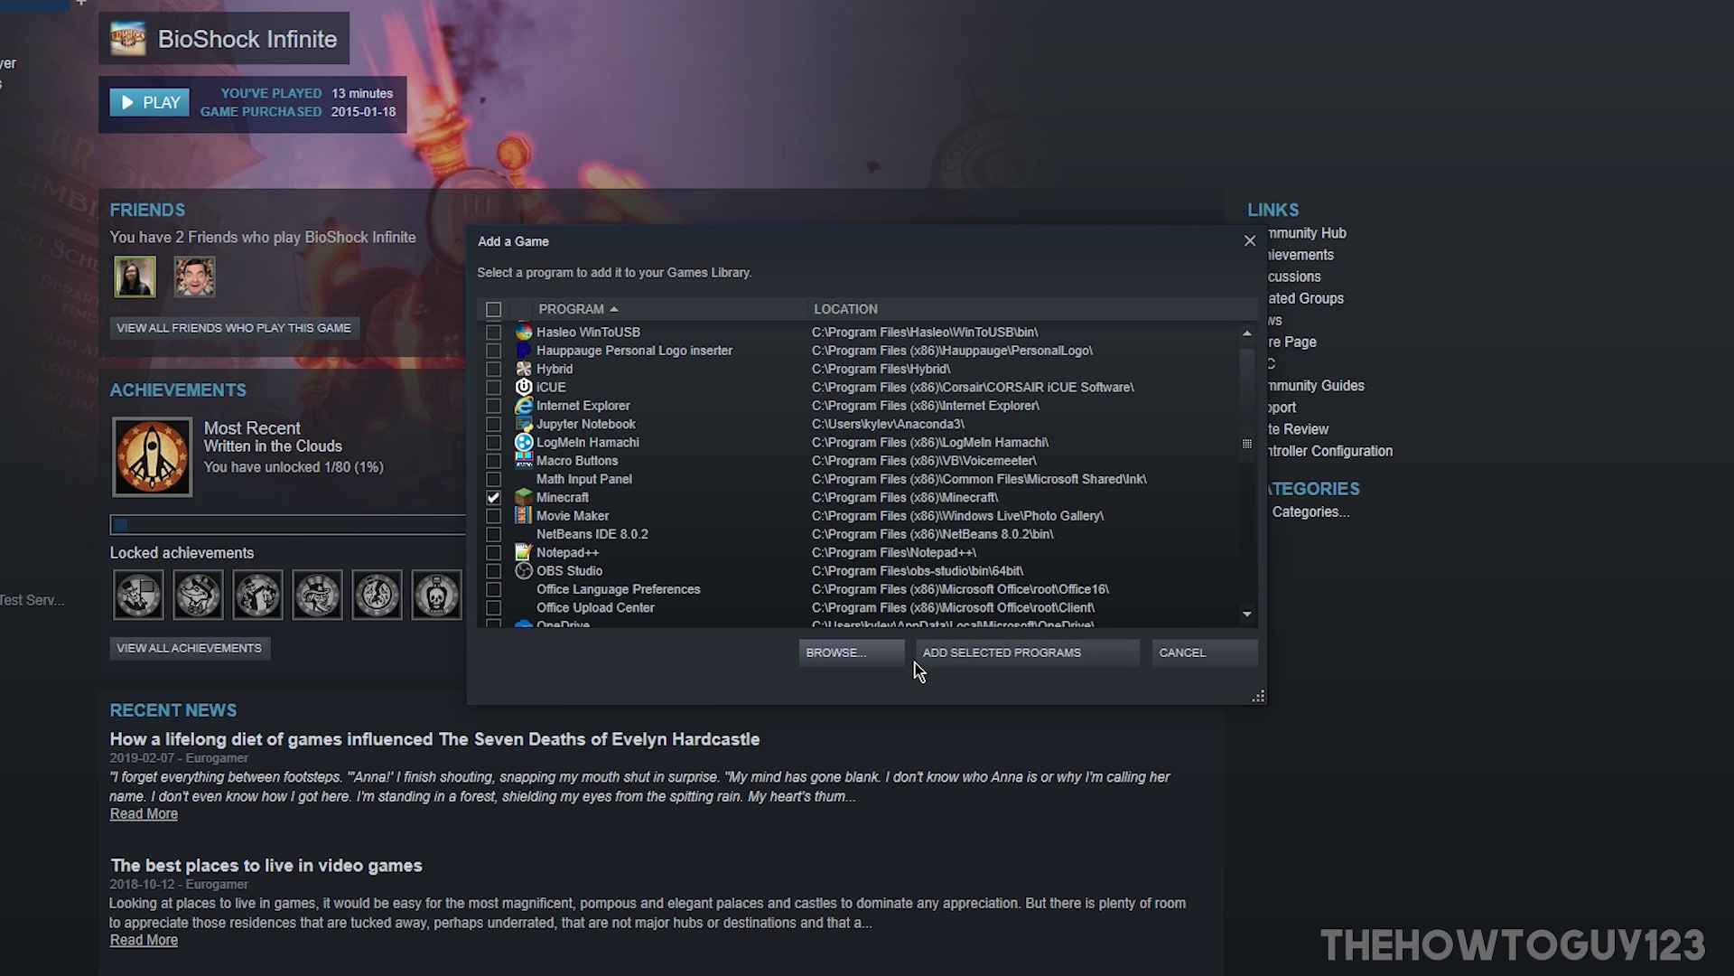
pyautogui.click(1039, 658)
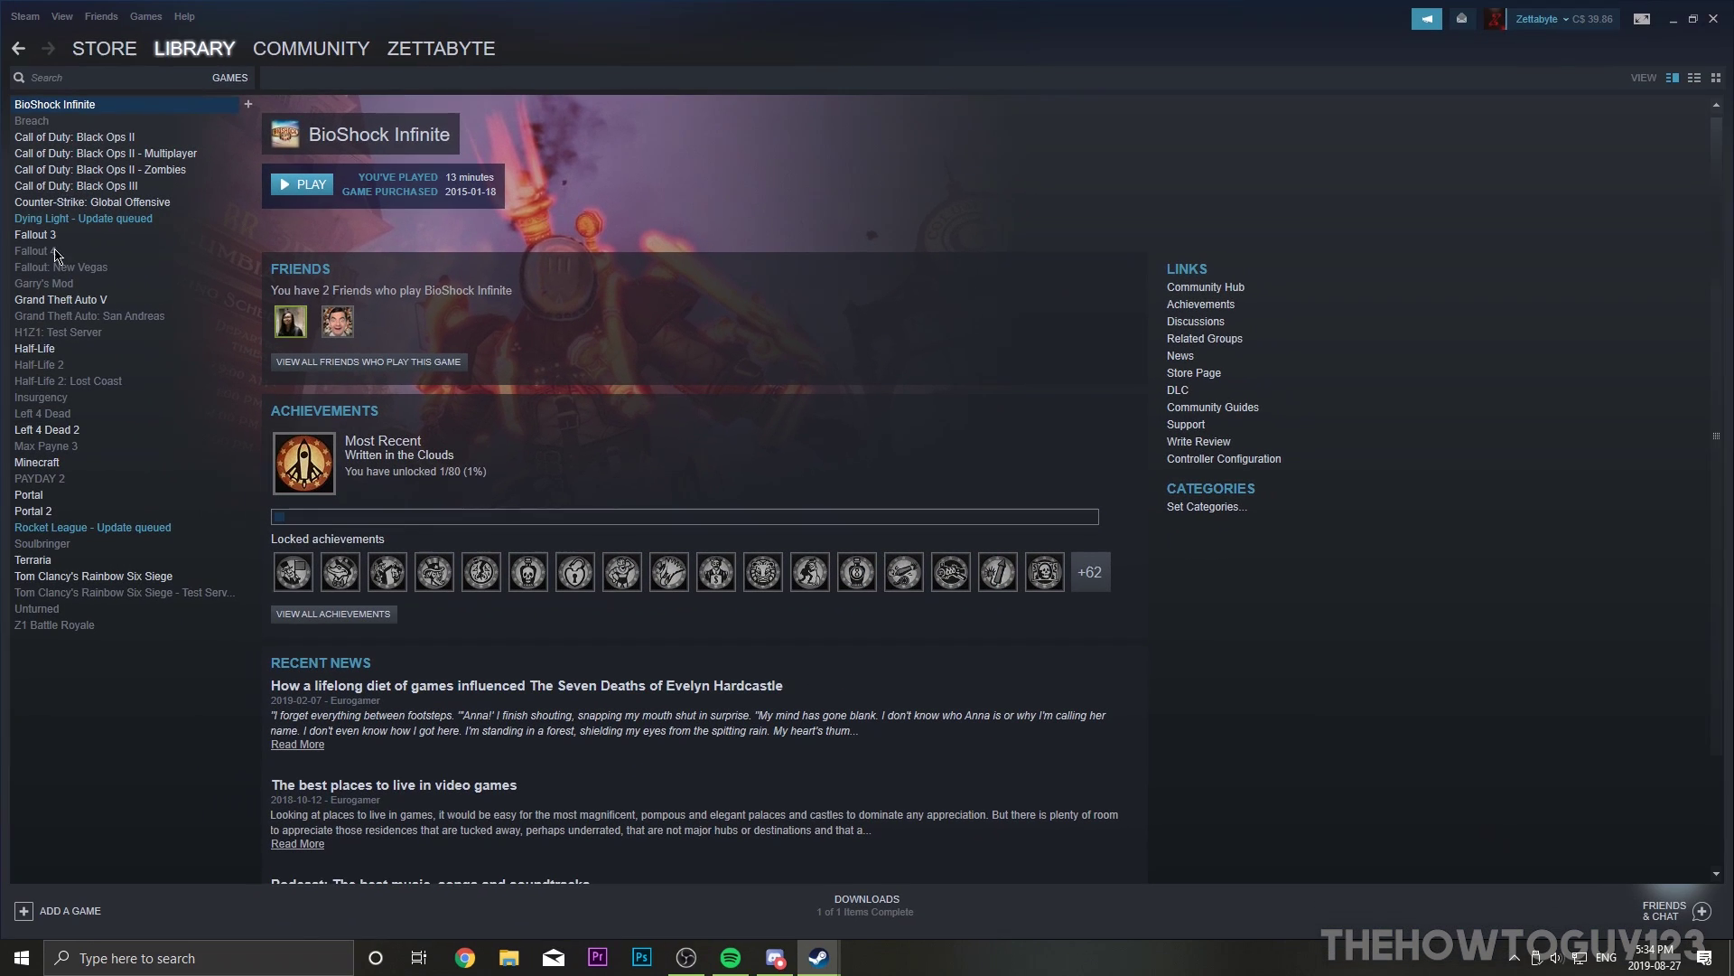
pyautogui.click(49, 462)
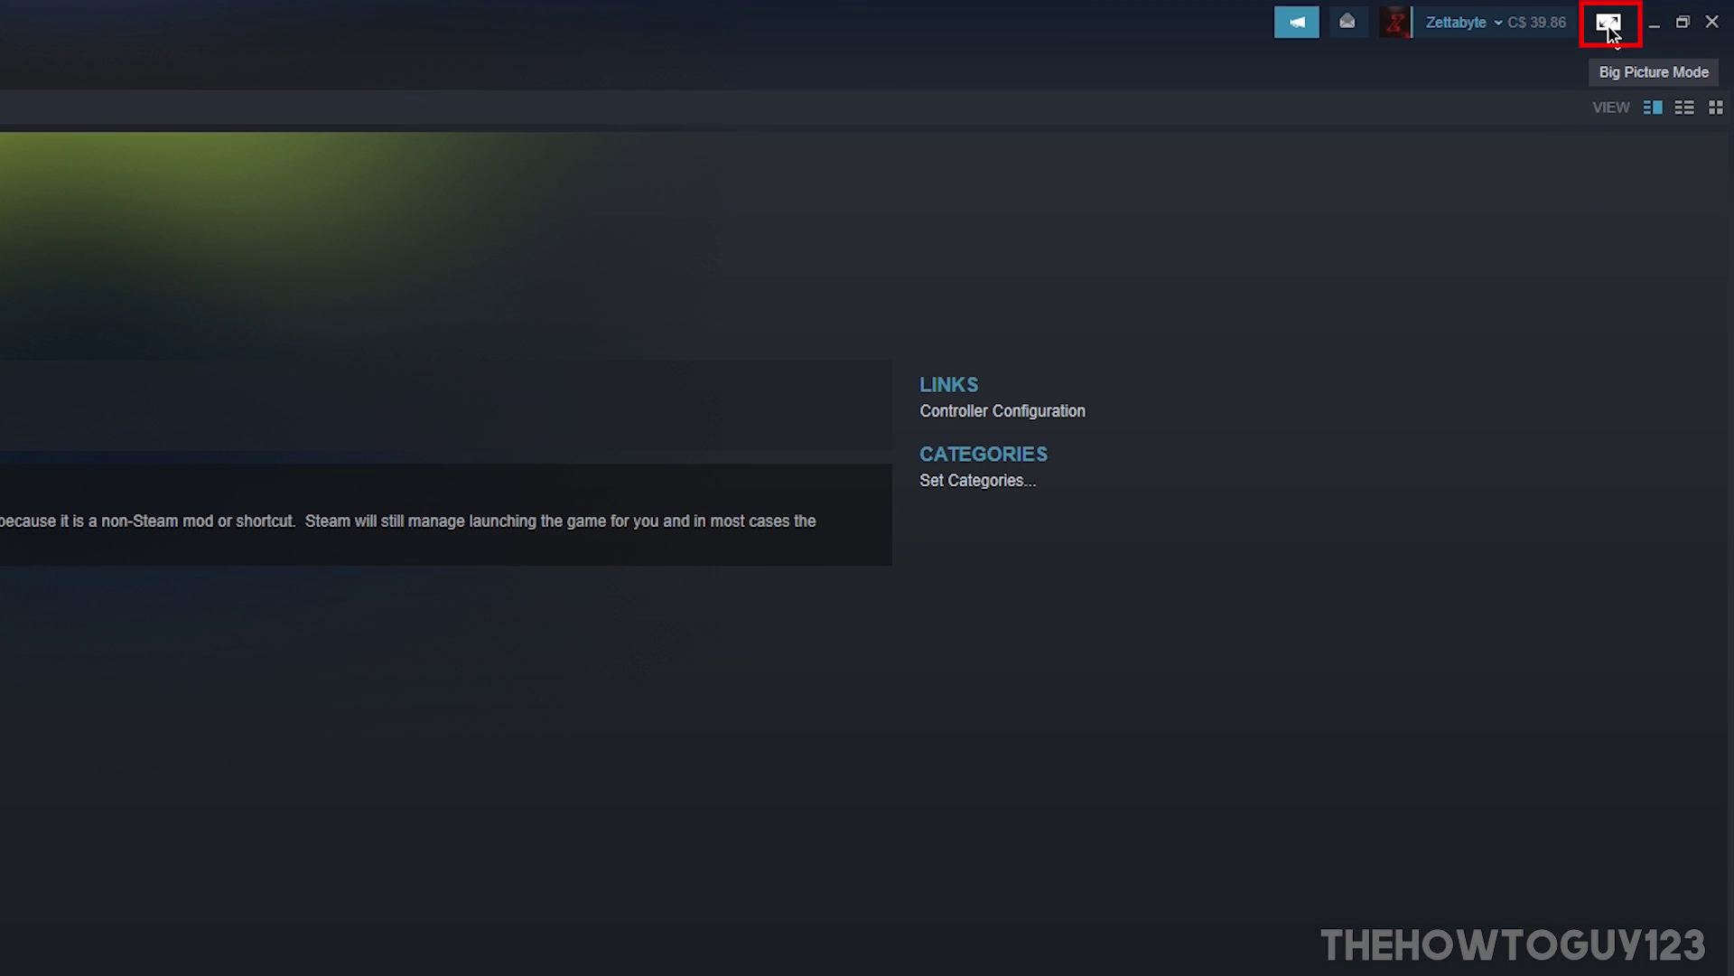
# Switch Steam into Big Picture mode using the icon at the top right.
pyautogui.click(1607, 27)
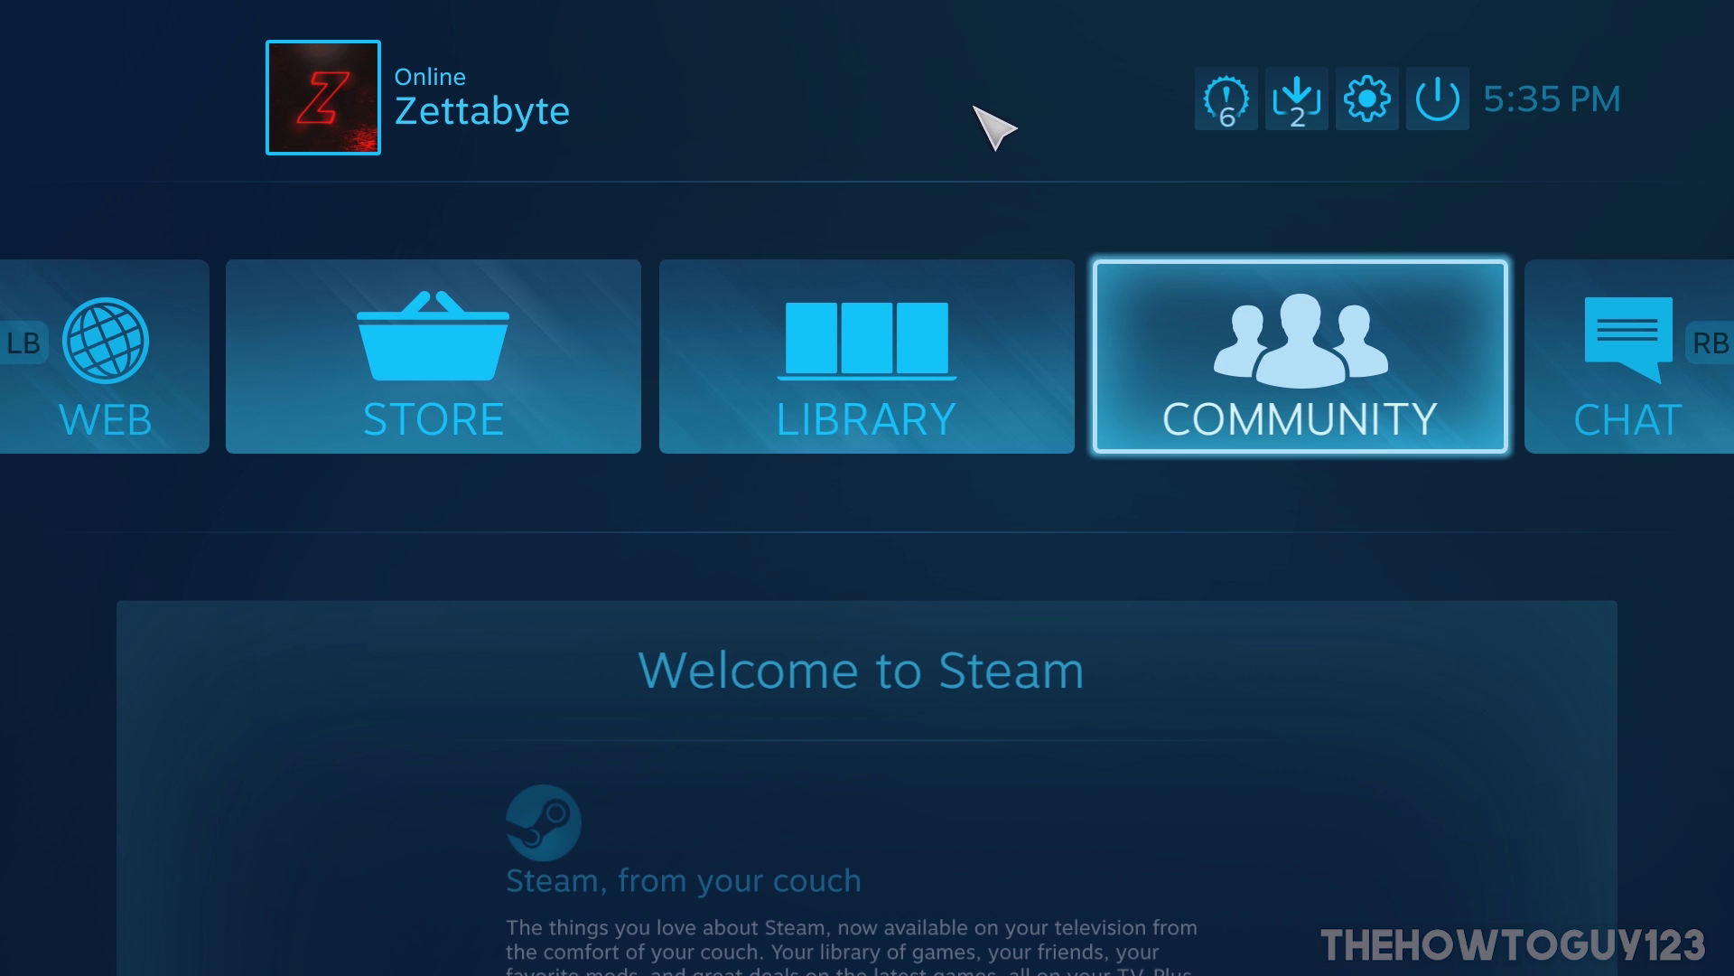
pyautogui.click(1367, 98)
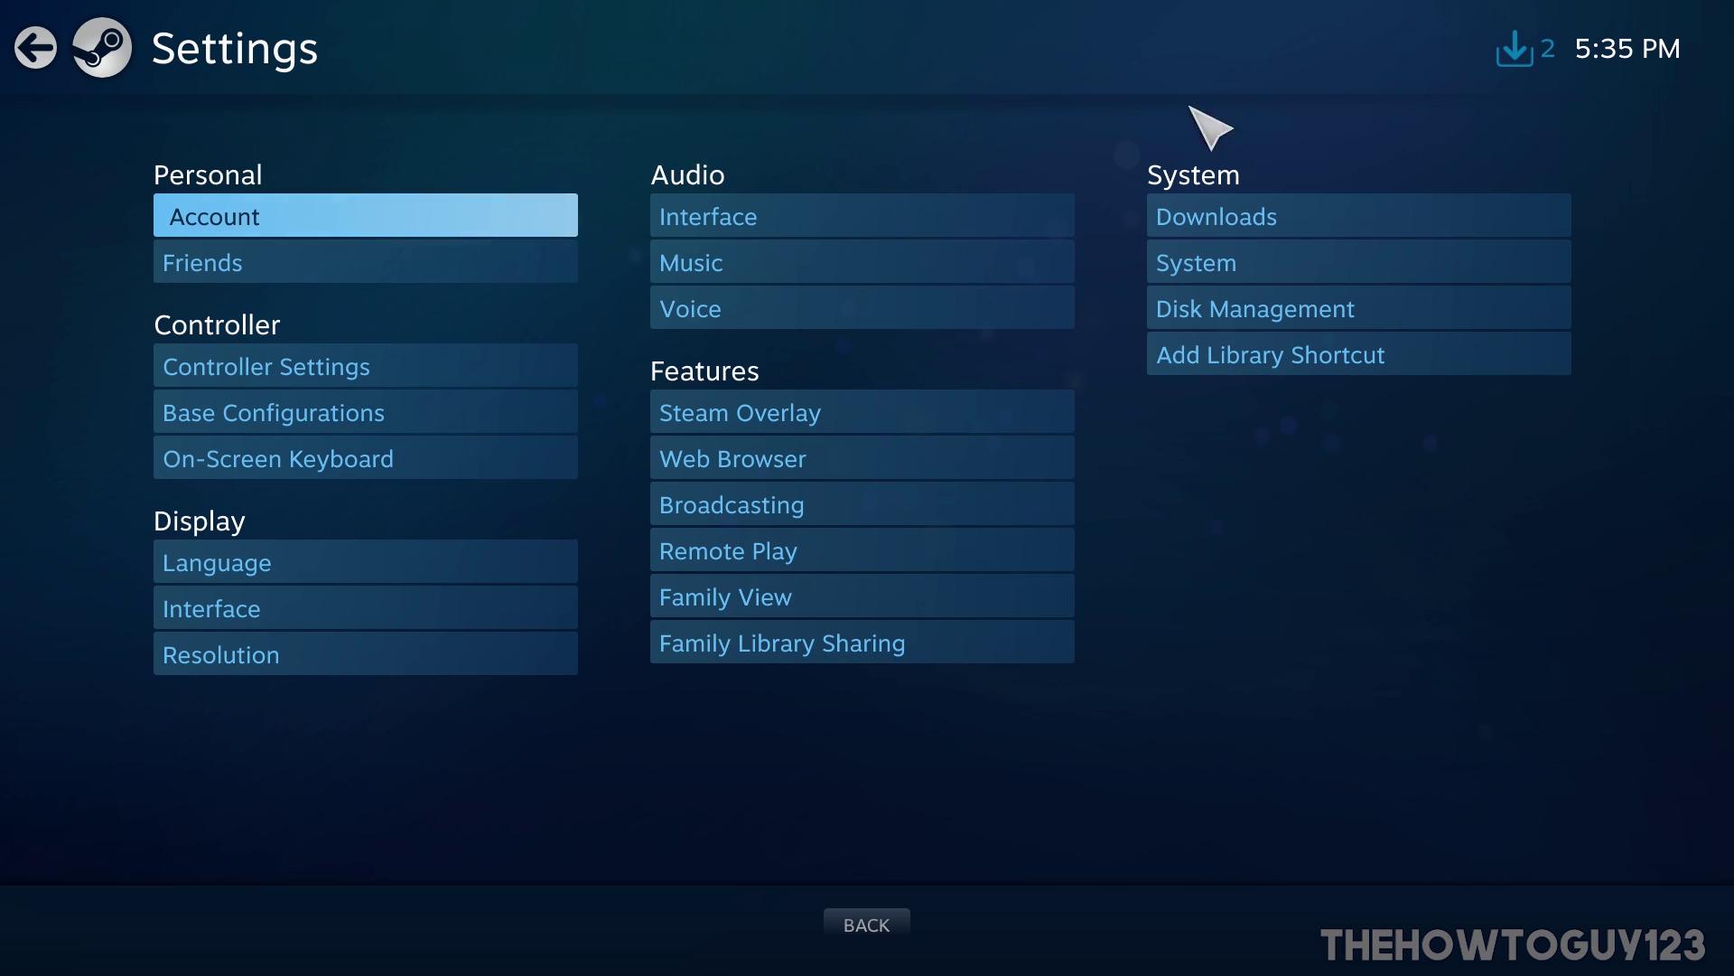
pyautogui.click(336, 370)
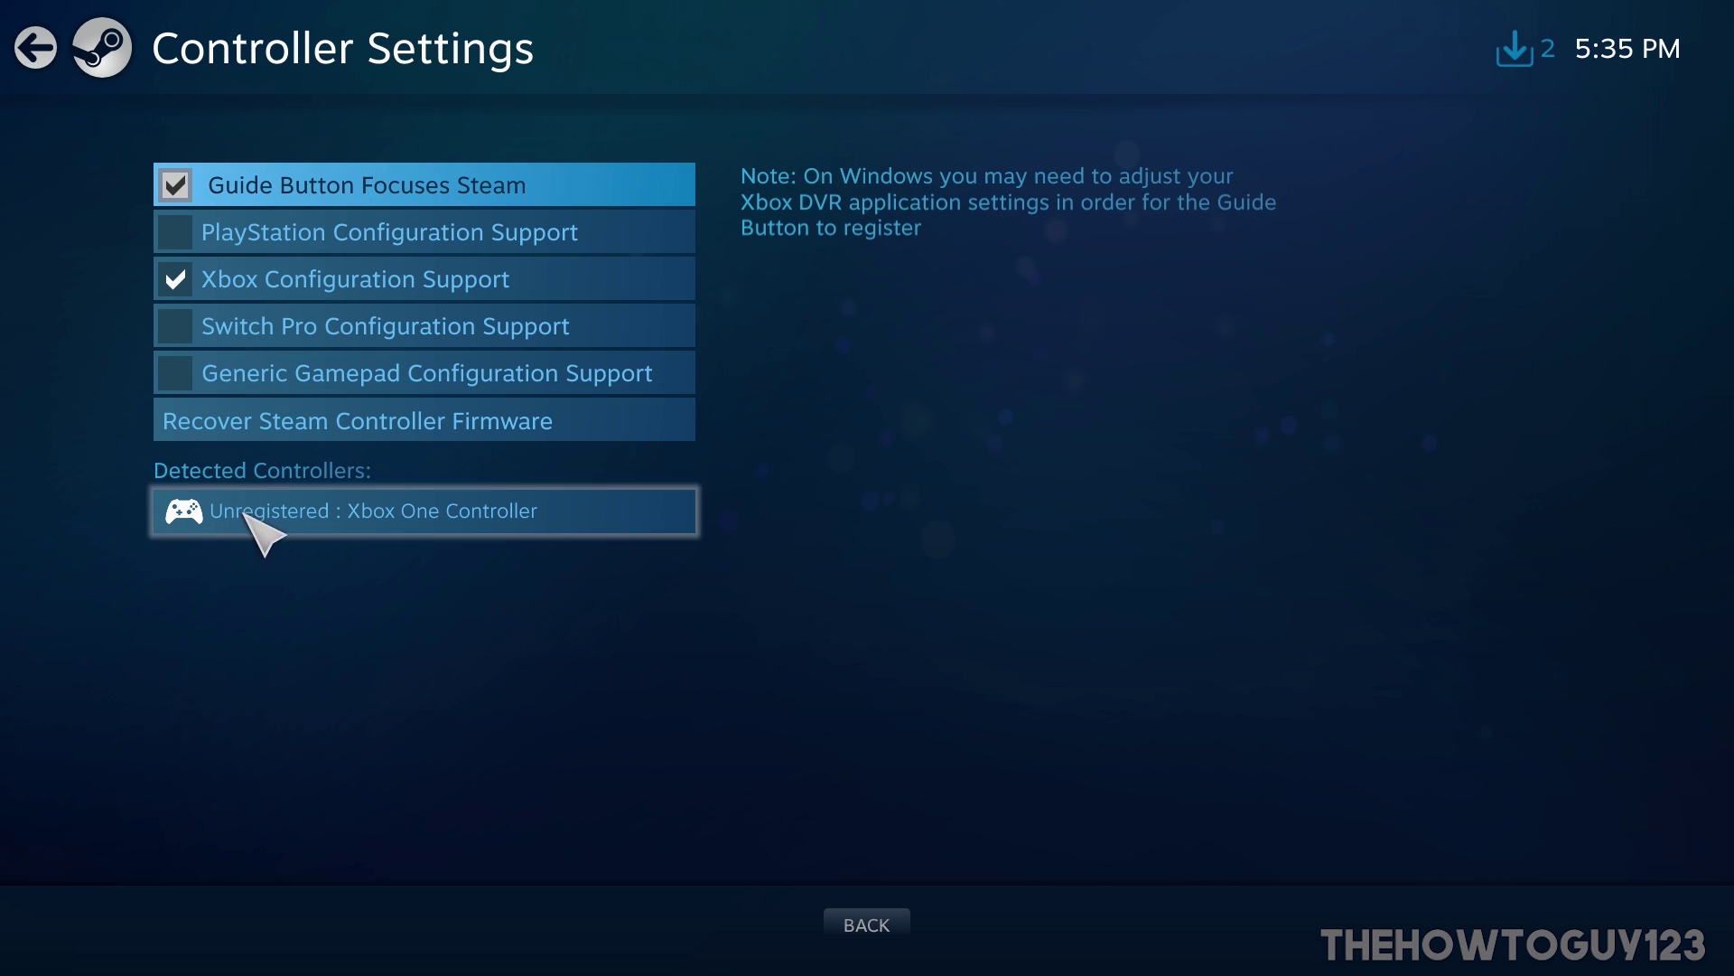
pyautogui.click(451, 517)
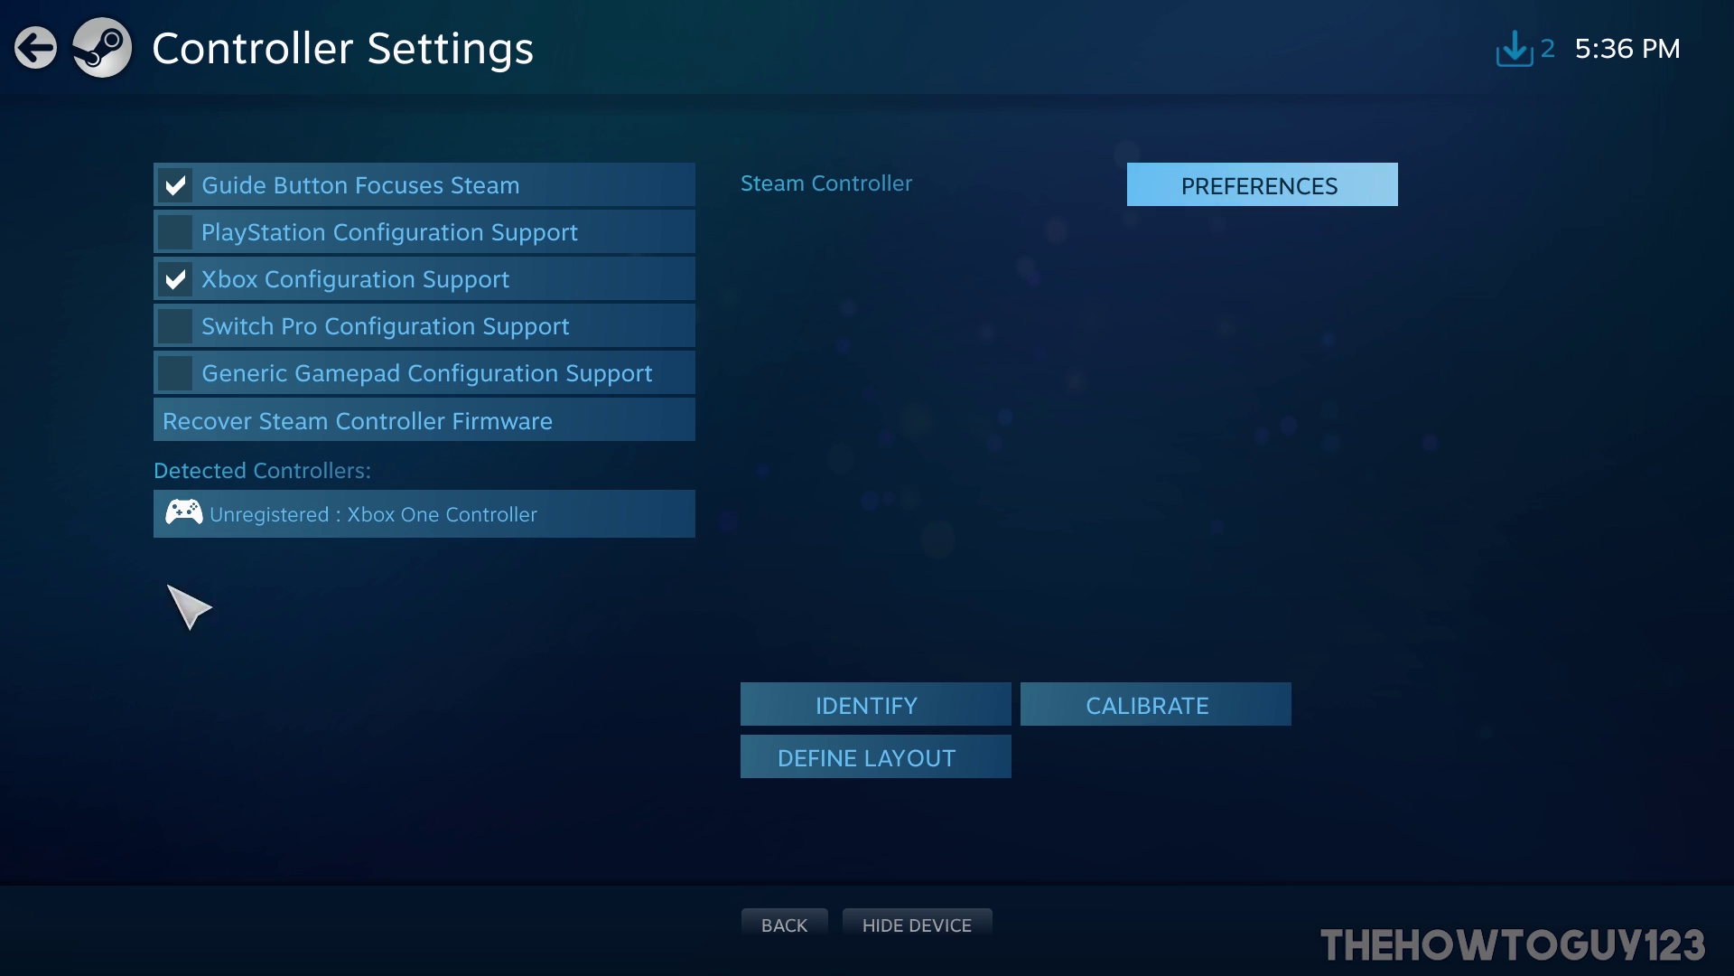
pyautogui.click(38, 50)
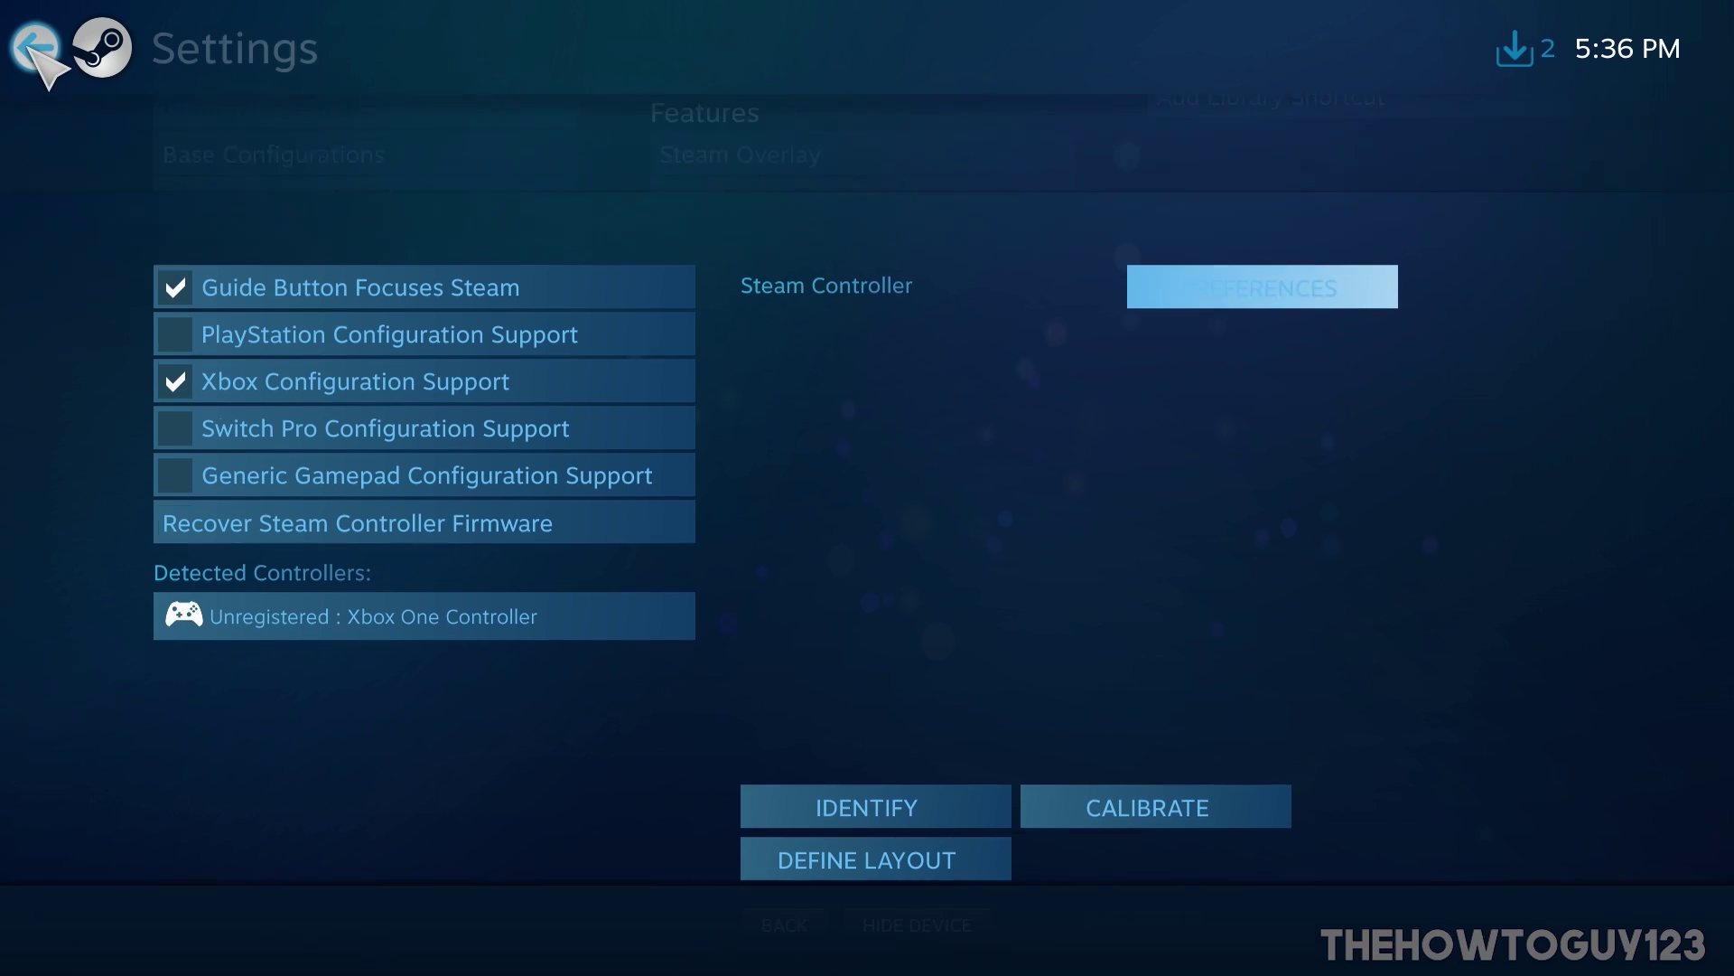
pyautogui.click(38, 49)
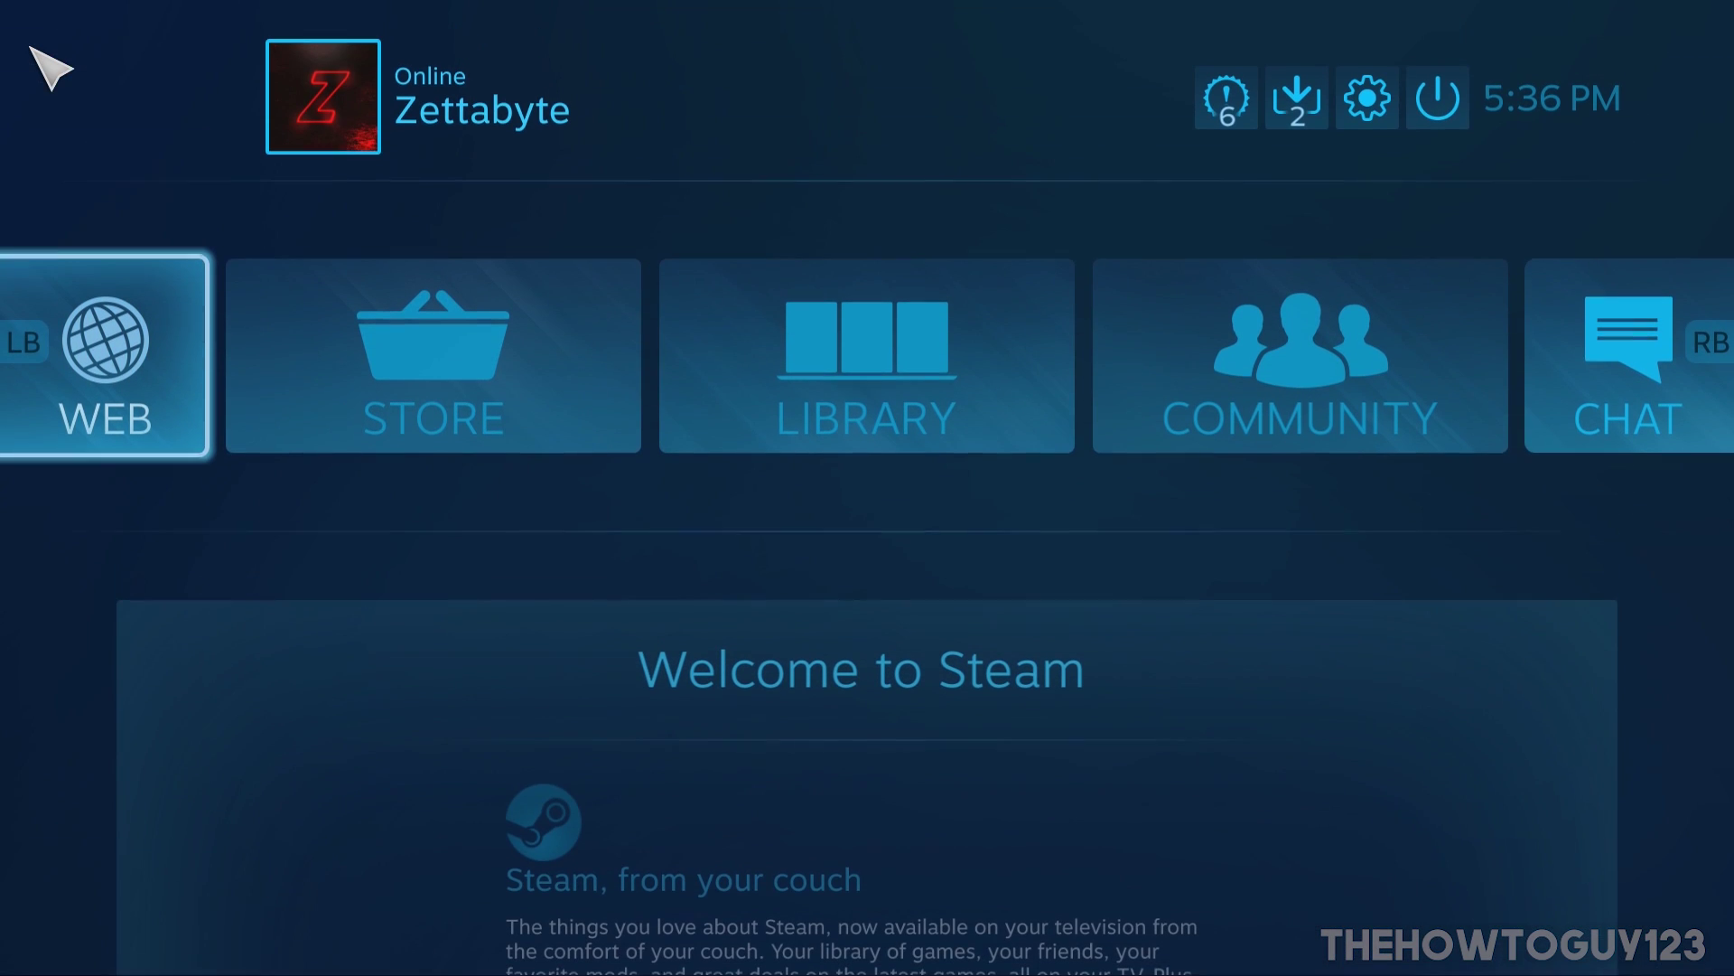
# Go to Library > Games, pick Minecraft, and open Manage Shortcut > Controller Configuration.
pyautogui.click(875, 360)
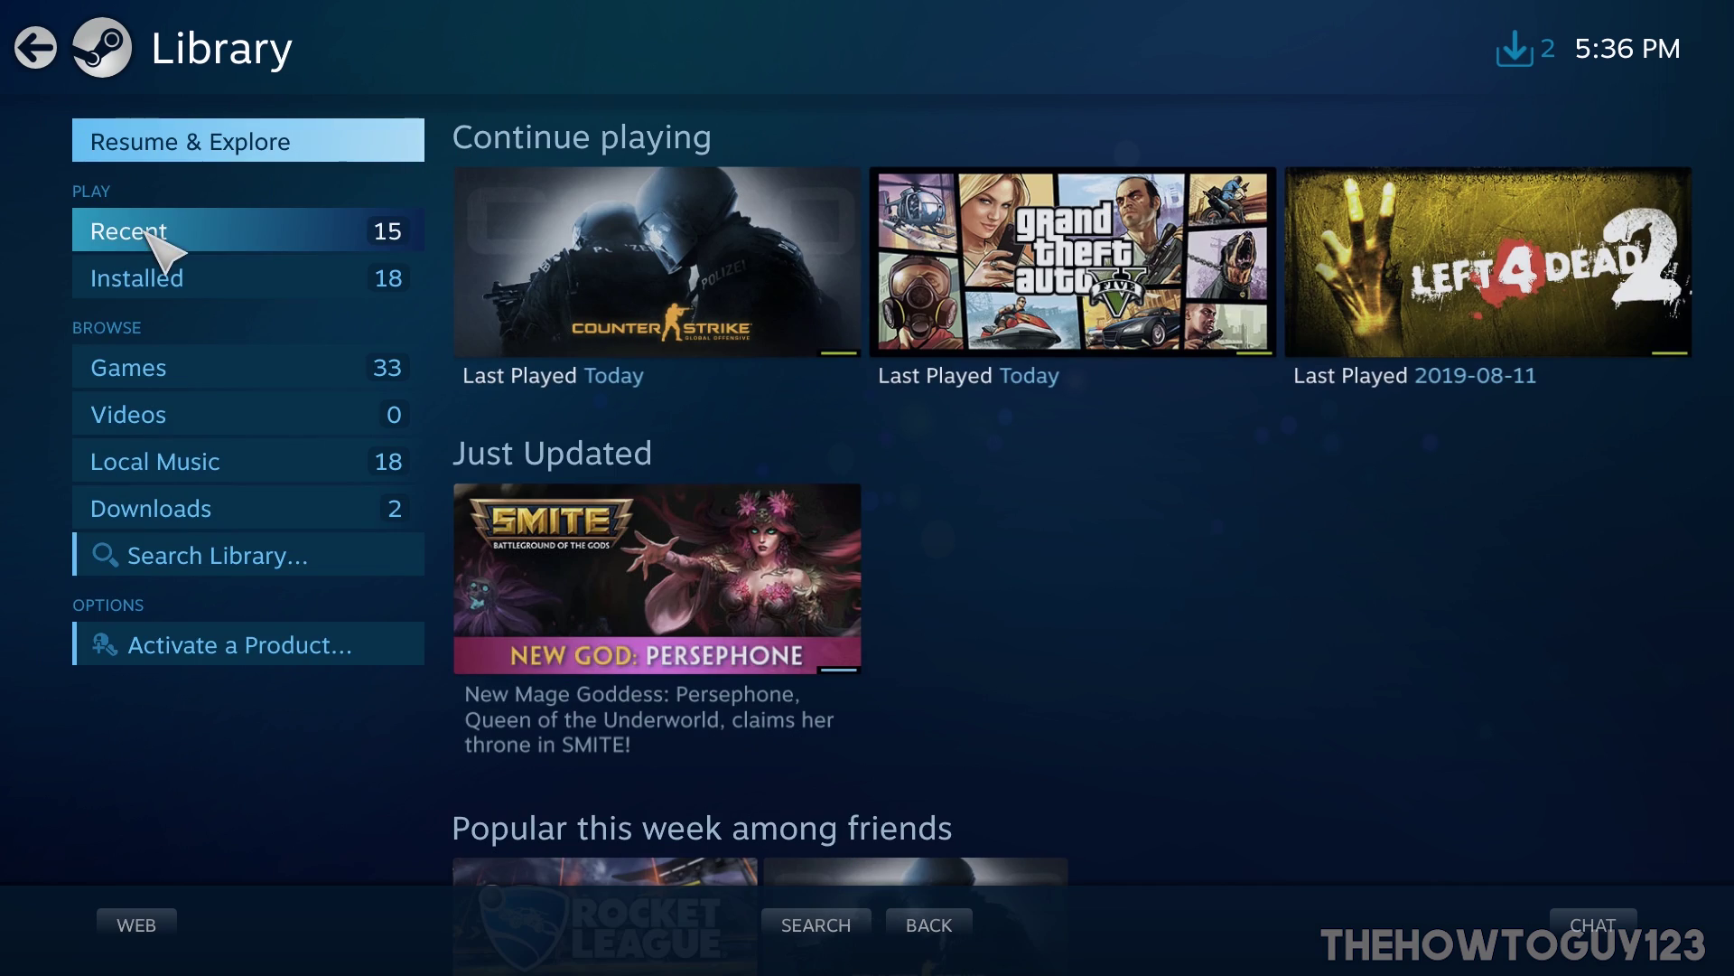
pyautogui.click(122, 366)
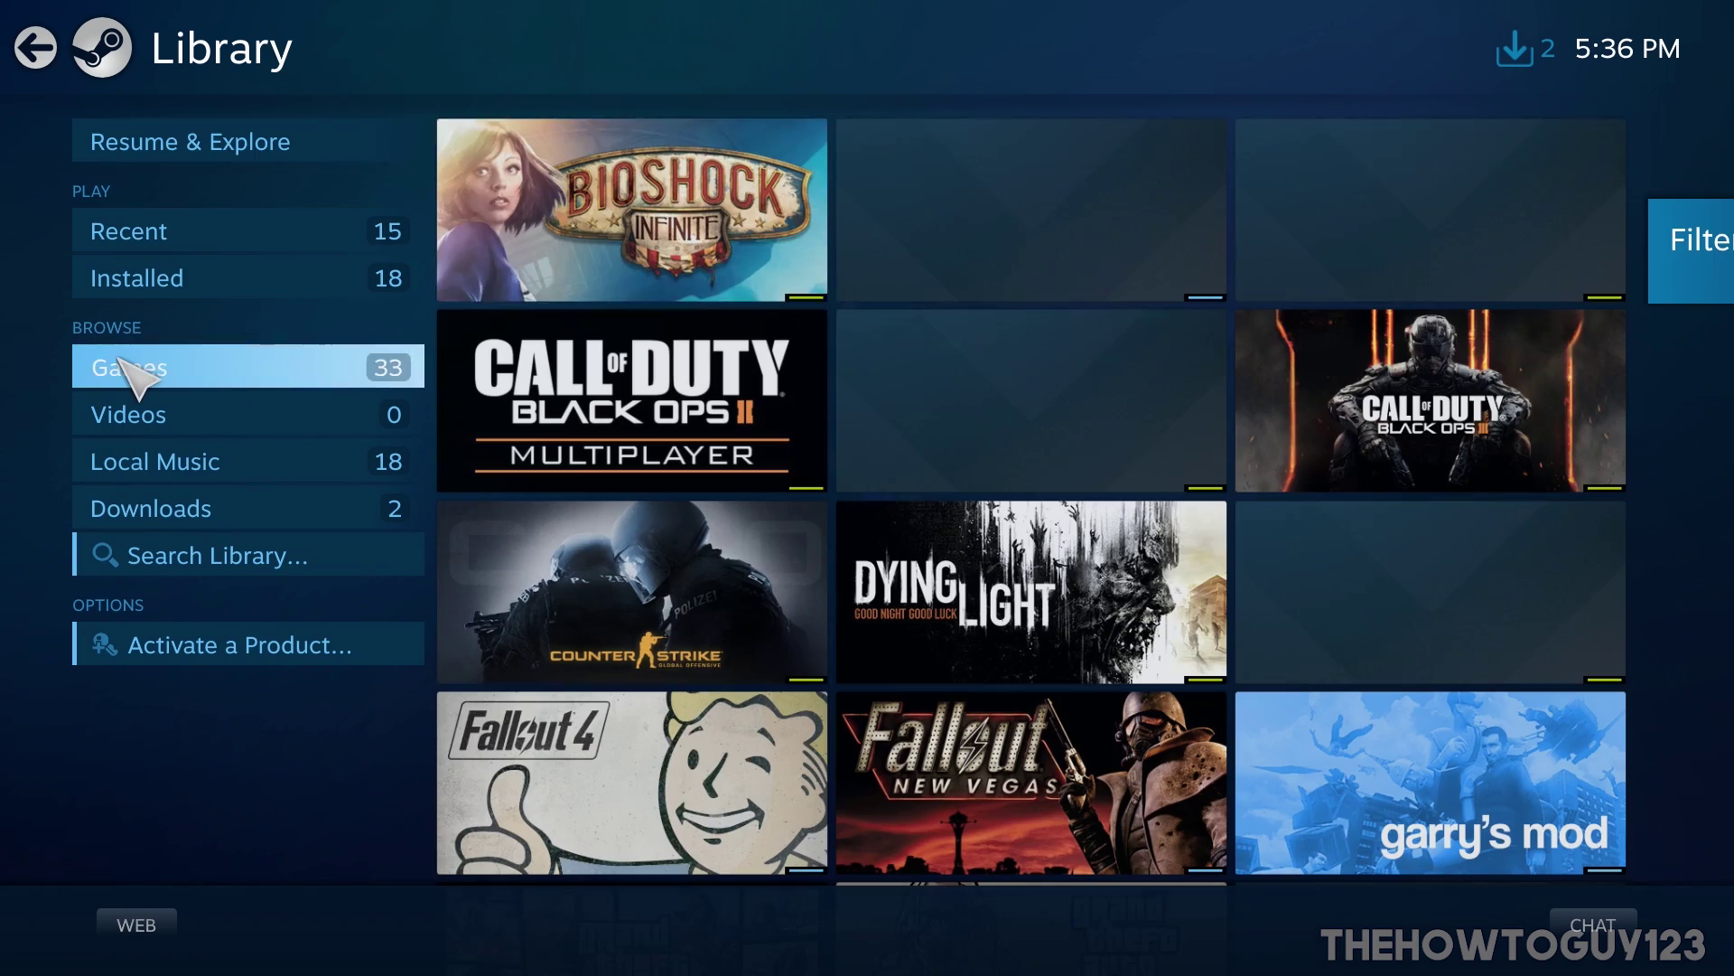
pyautogui.scroll(-4, 889, 275)
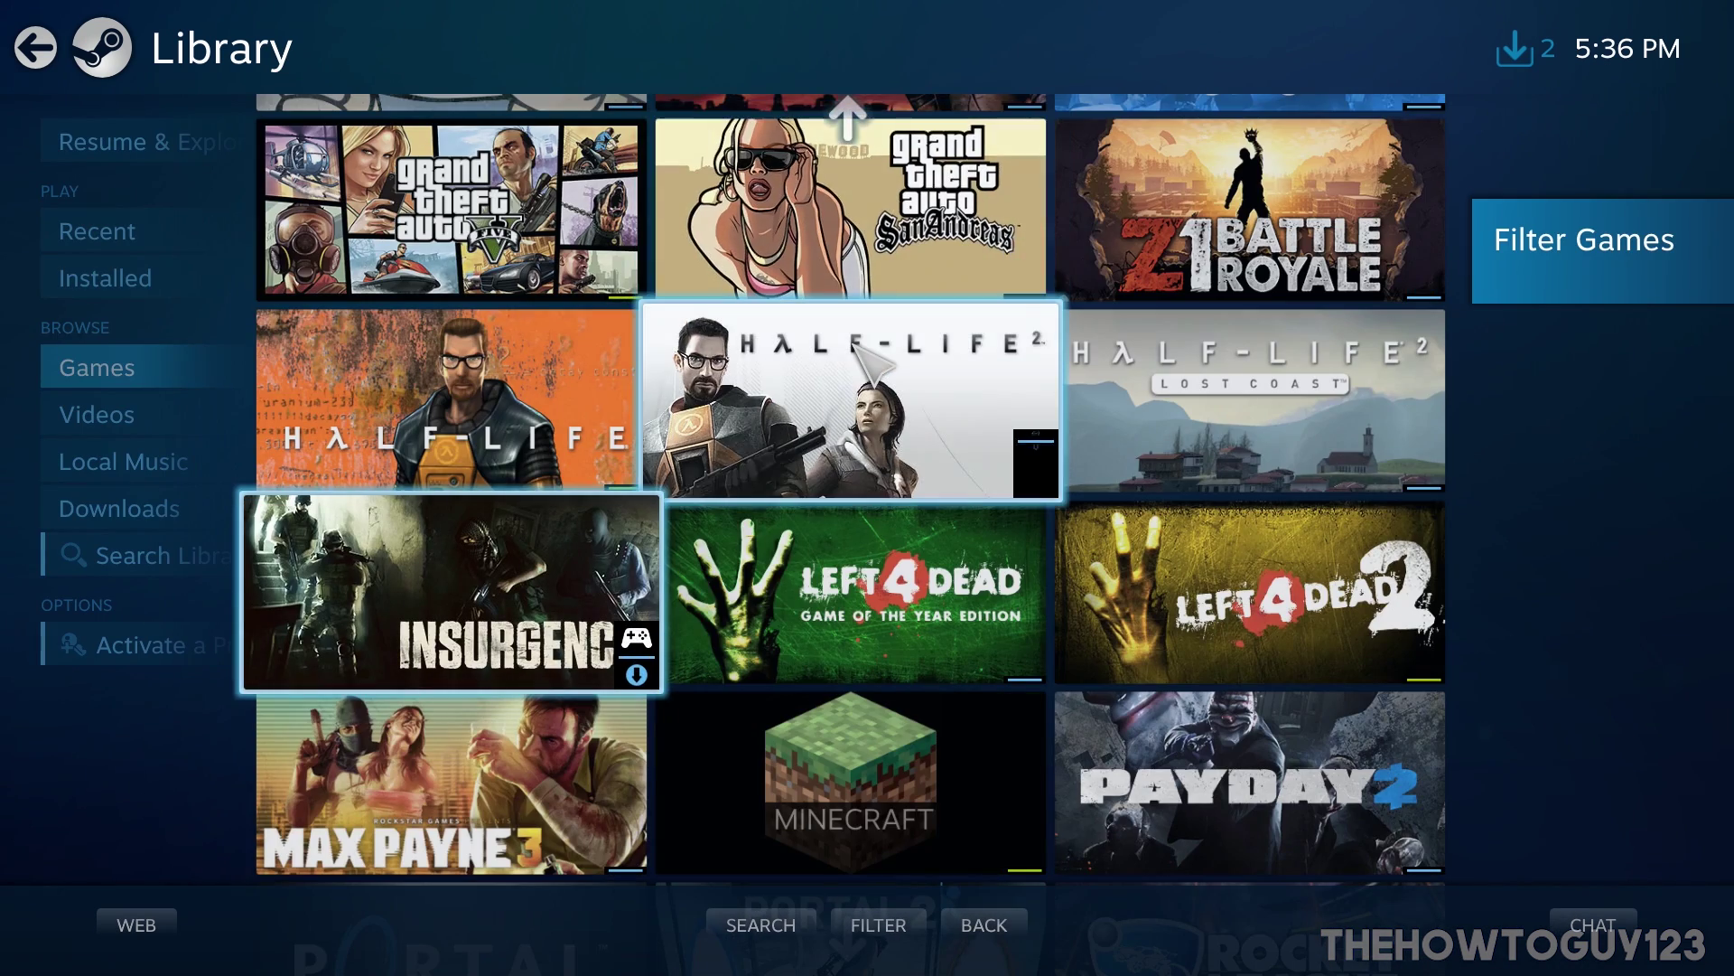
pyautogui.scroll(-1, 862, 416)
pyautogui.click(844, 380)
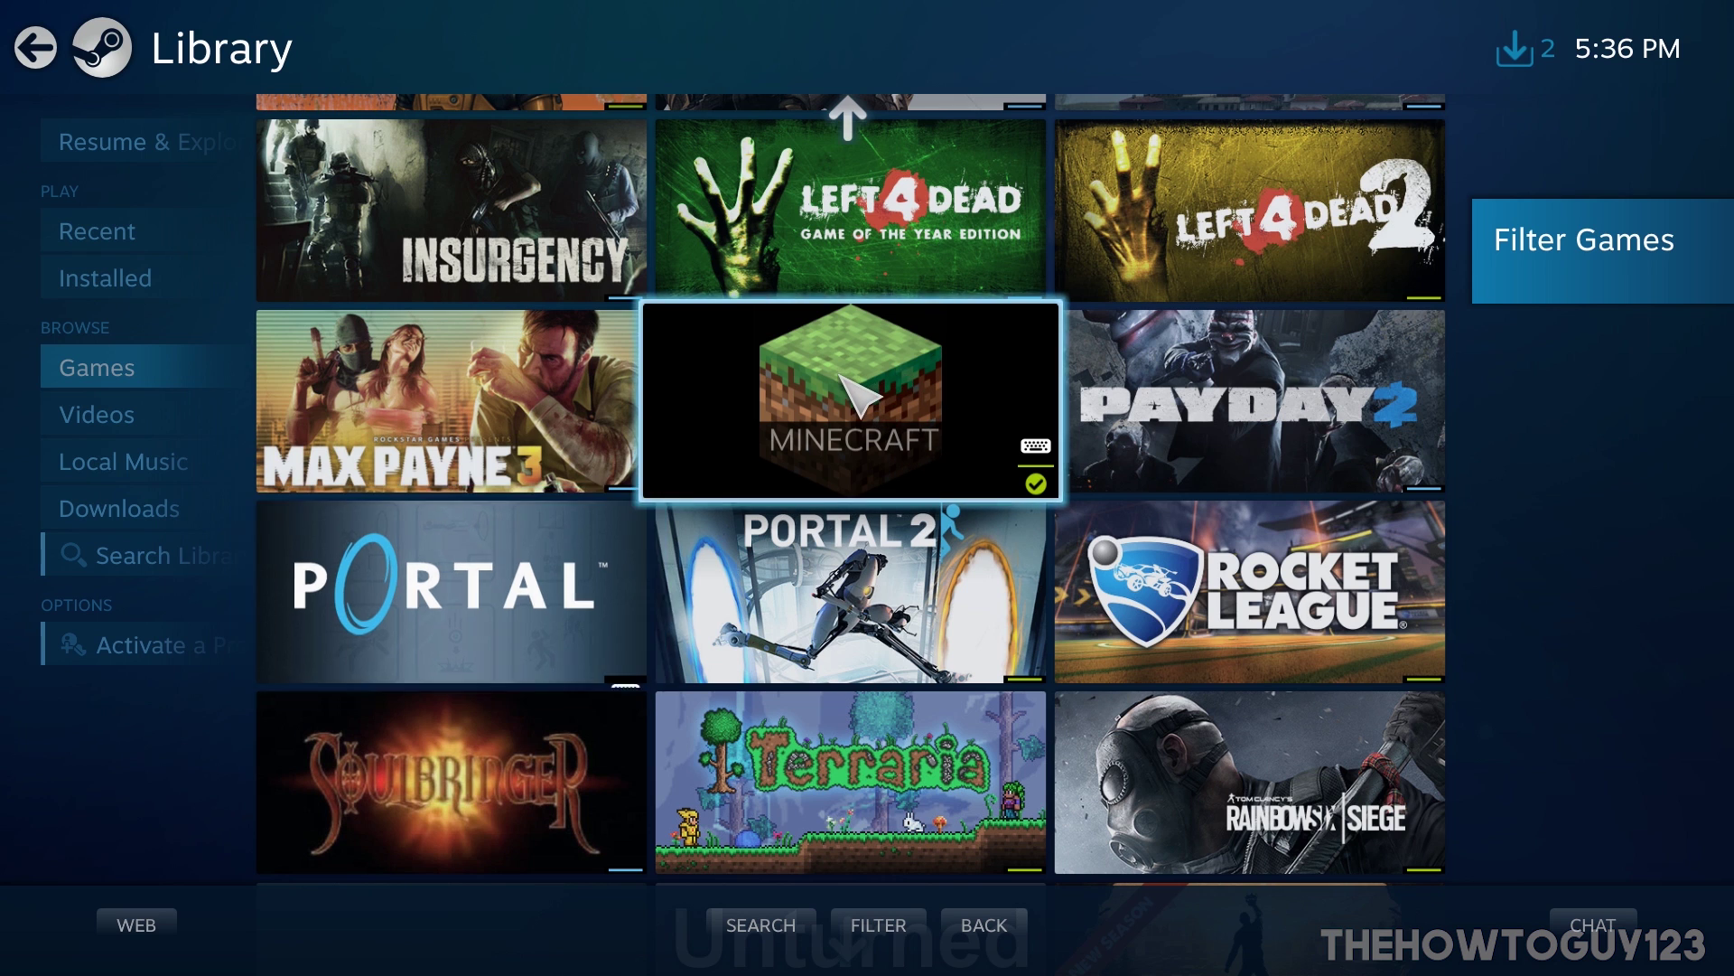
pyautogui.moveTo(163, 365)
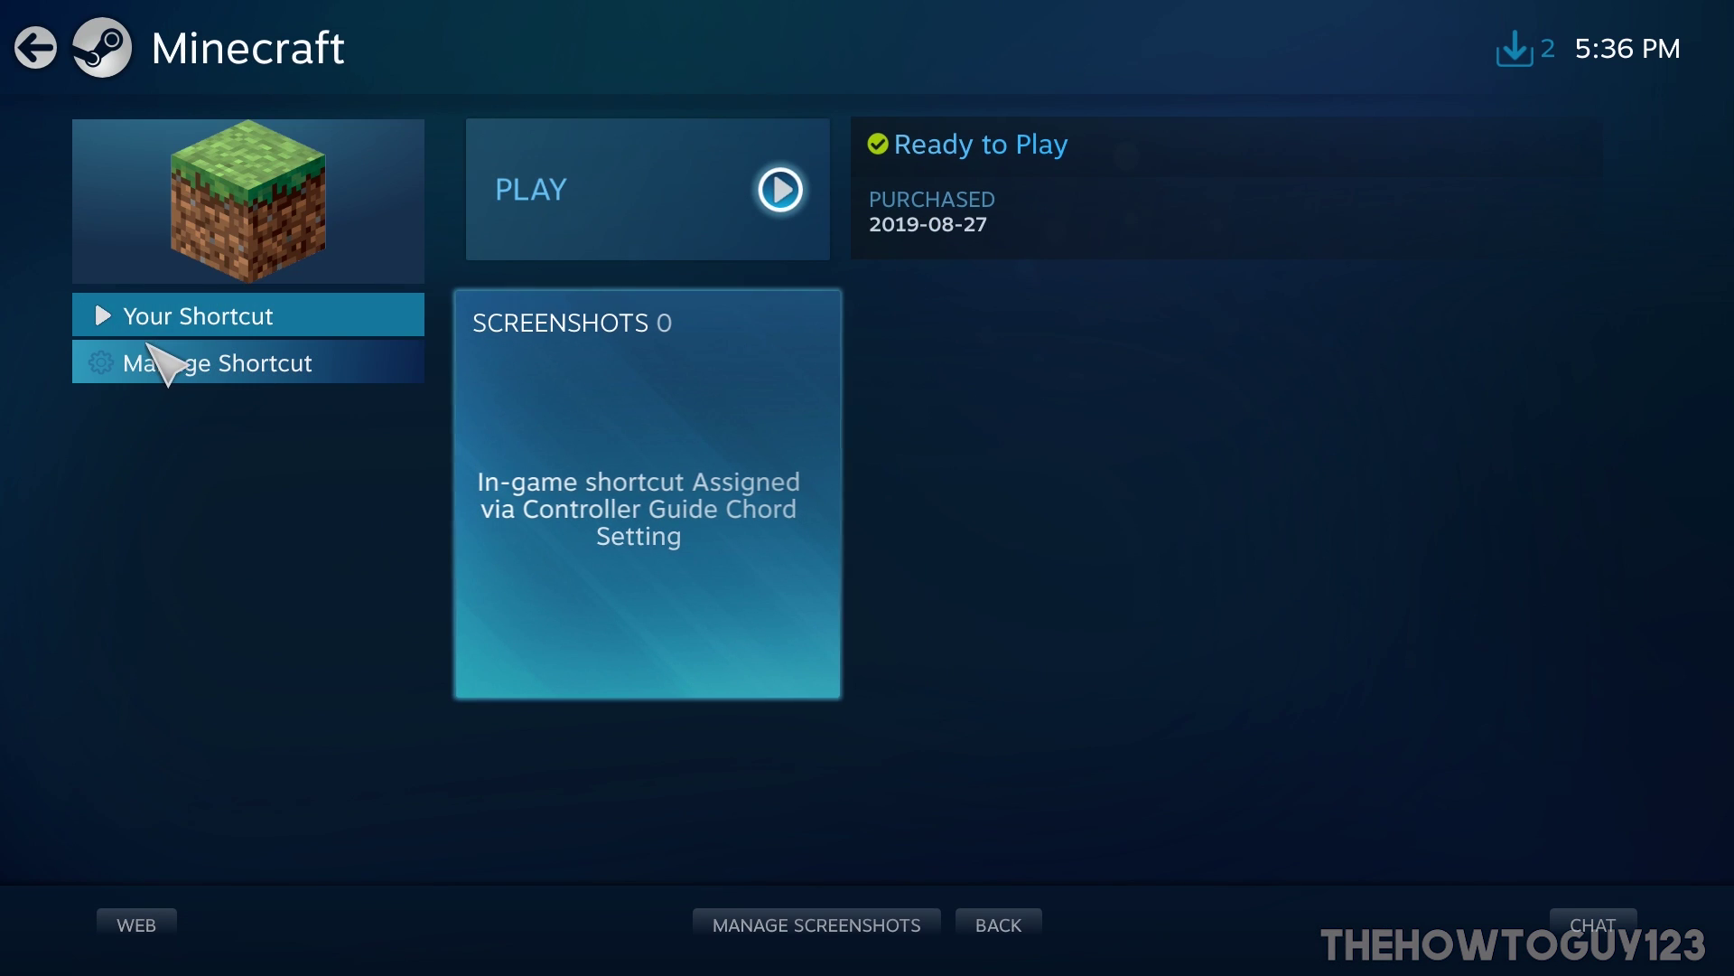
pyautogui.click(122, 366)
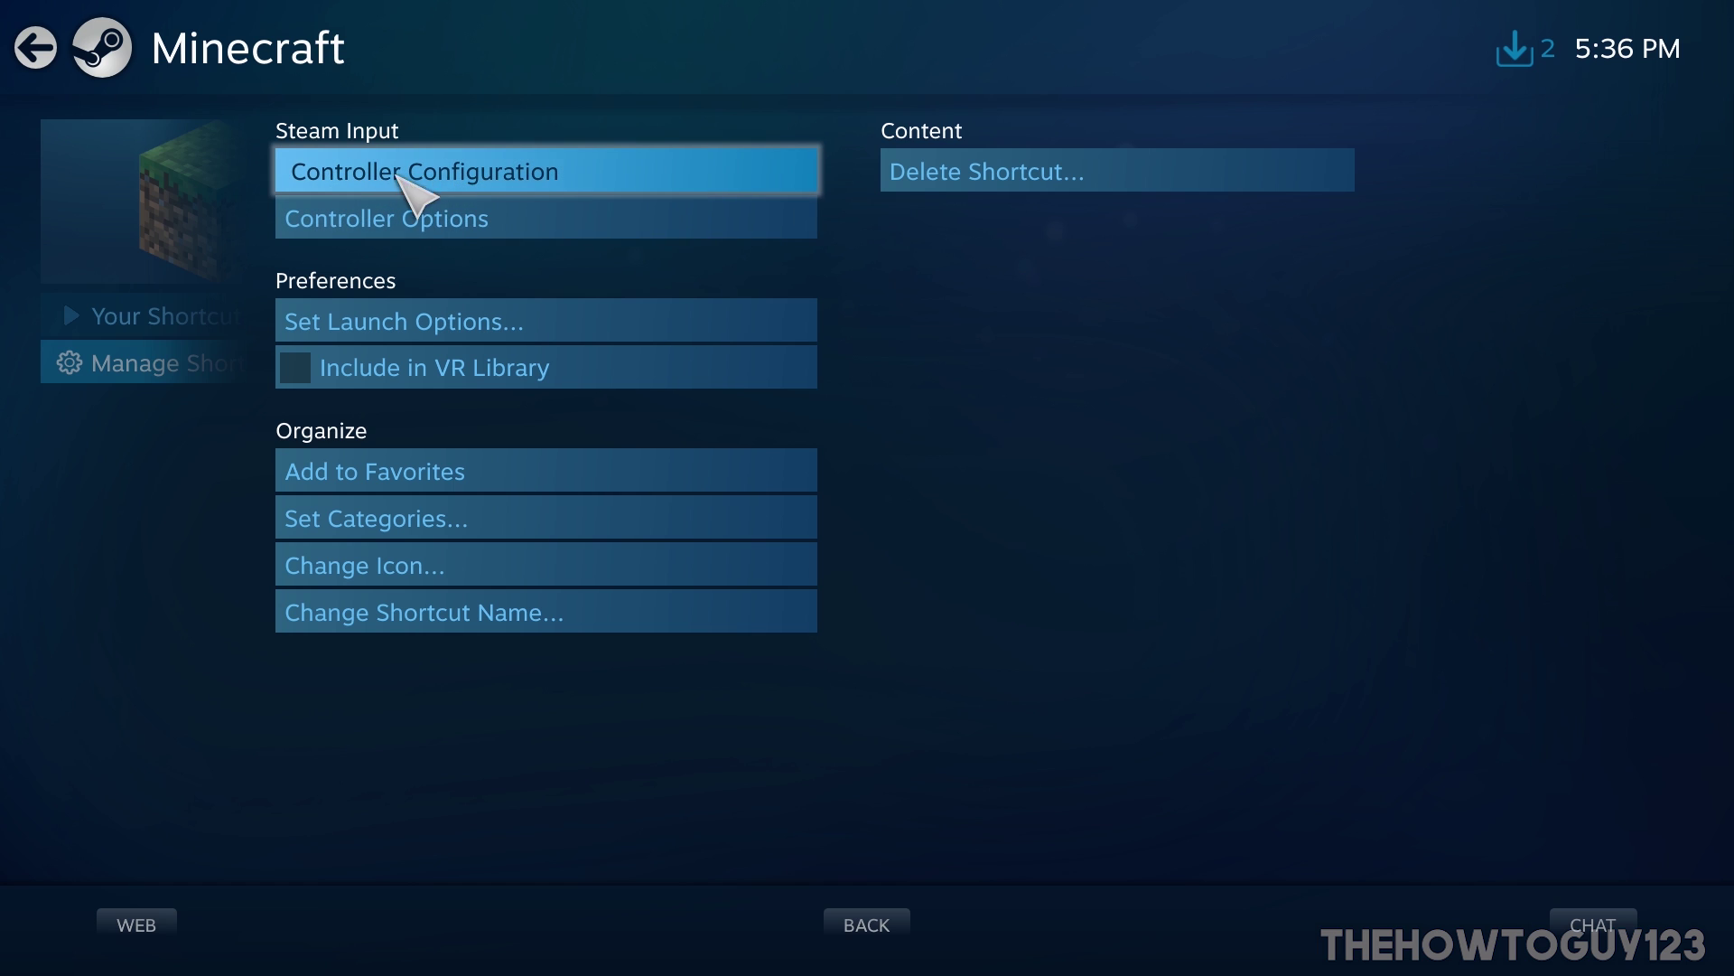
pyautogui.click(541, 185)
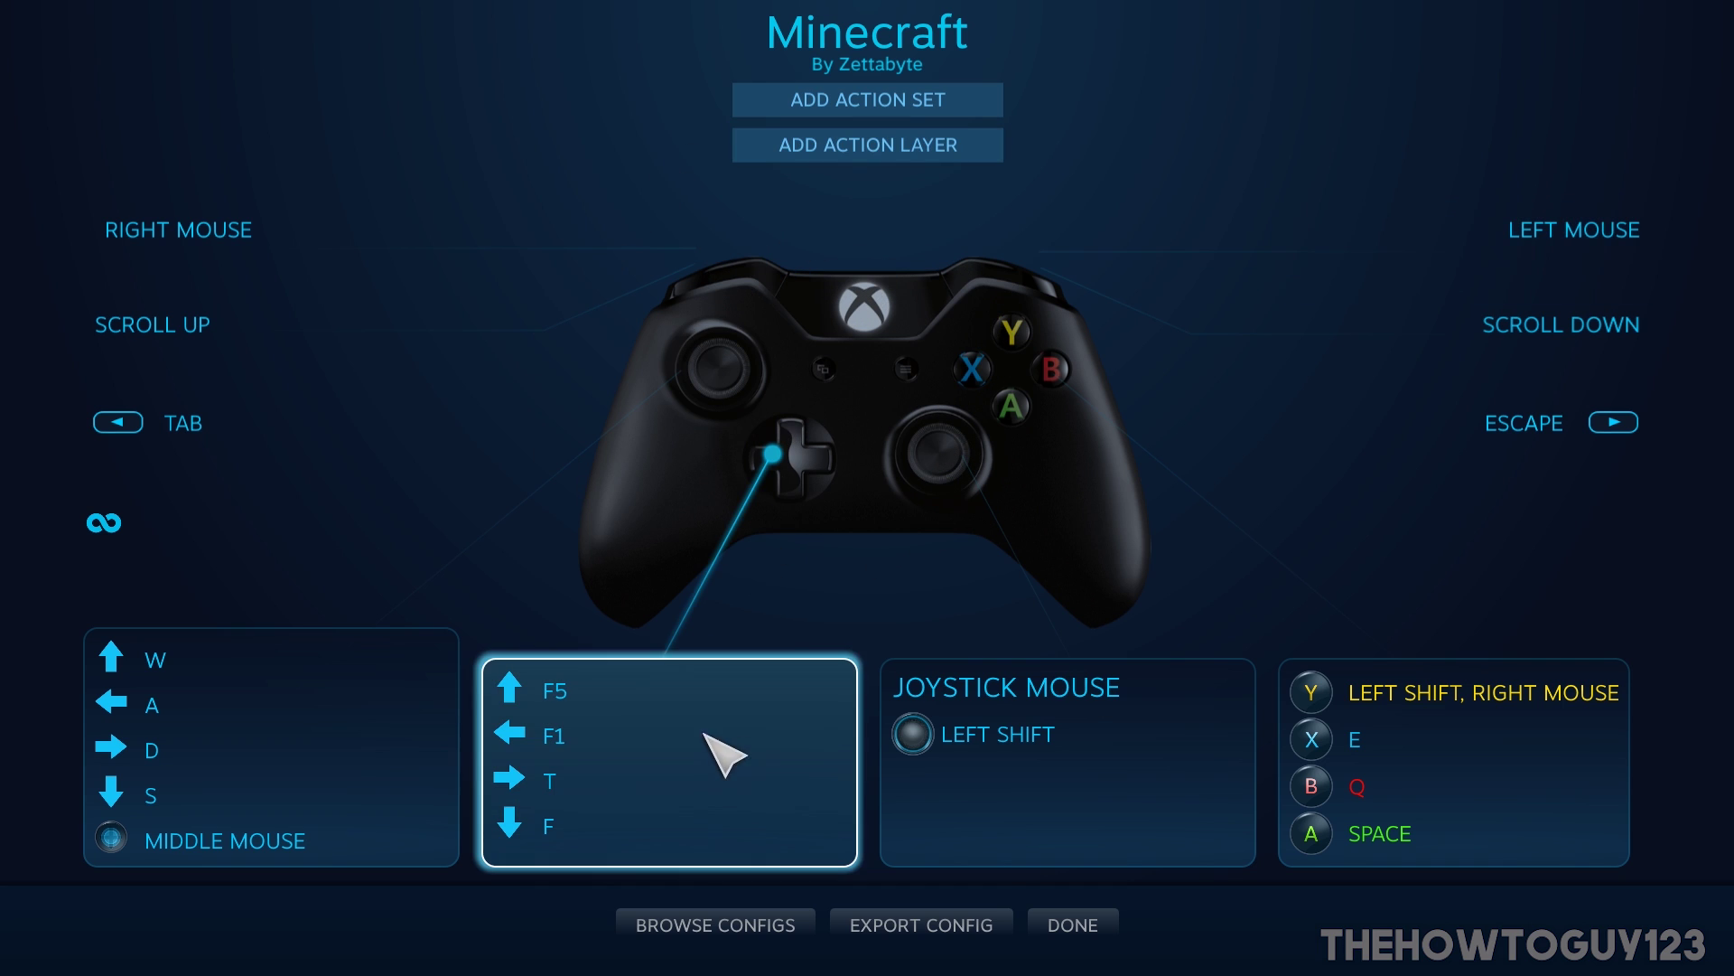
pyautogui.click(677, 938)
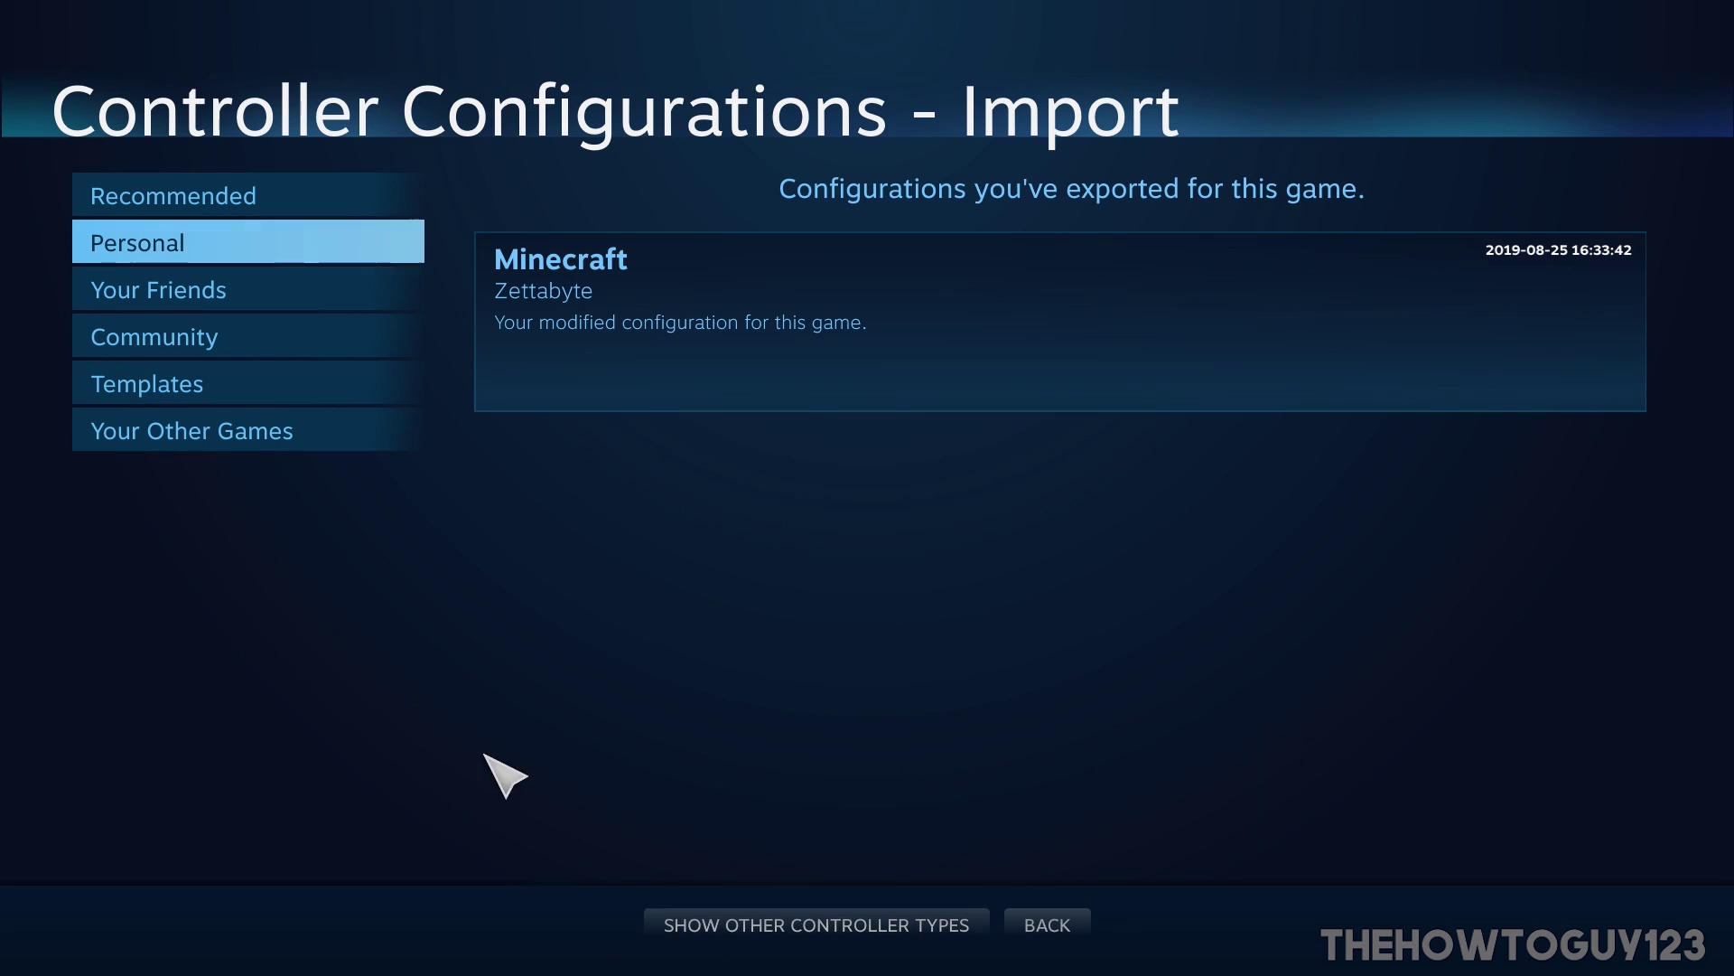
pyautogui.click(204, 341)
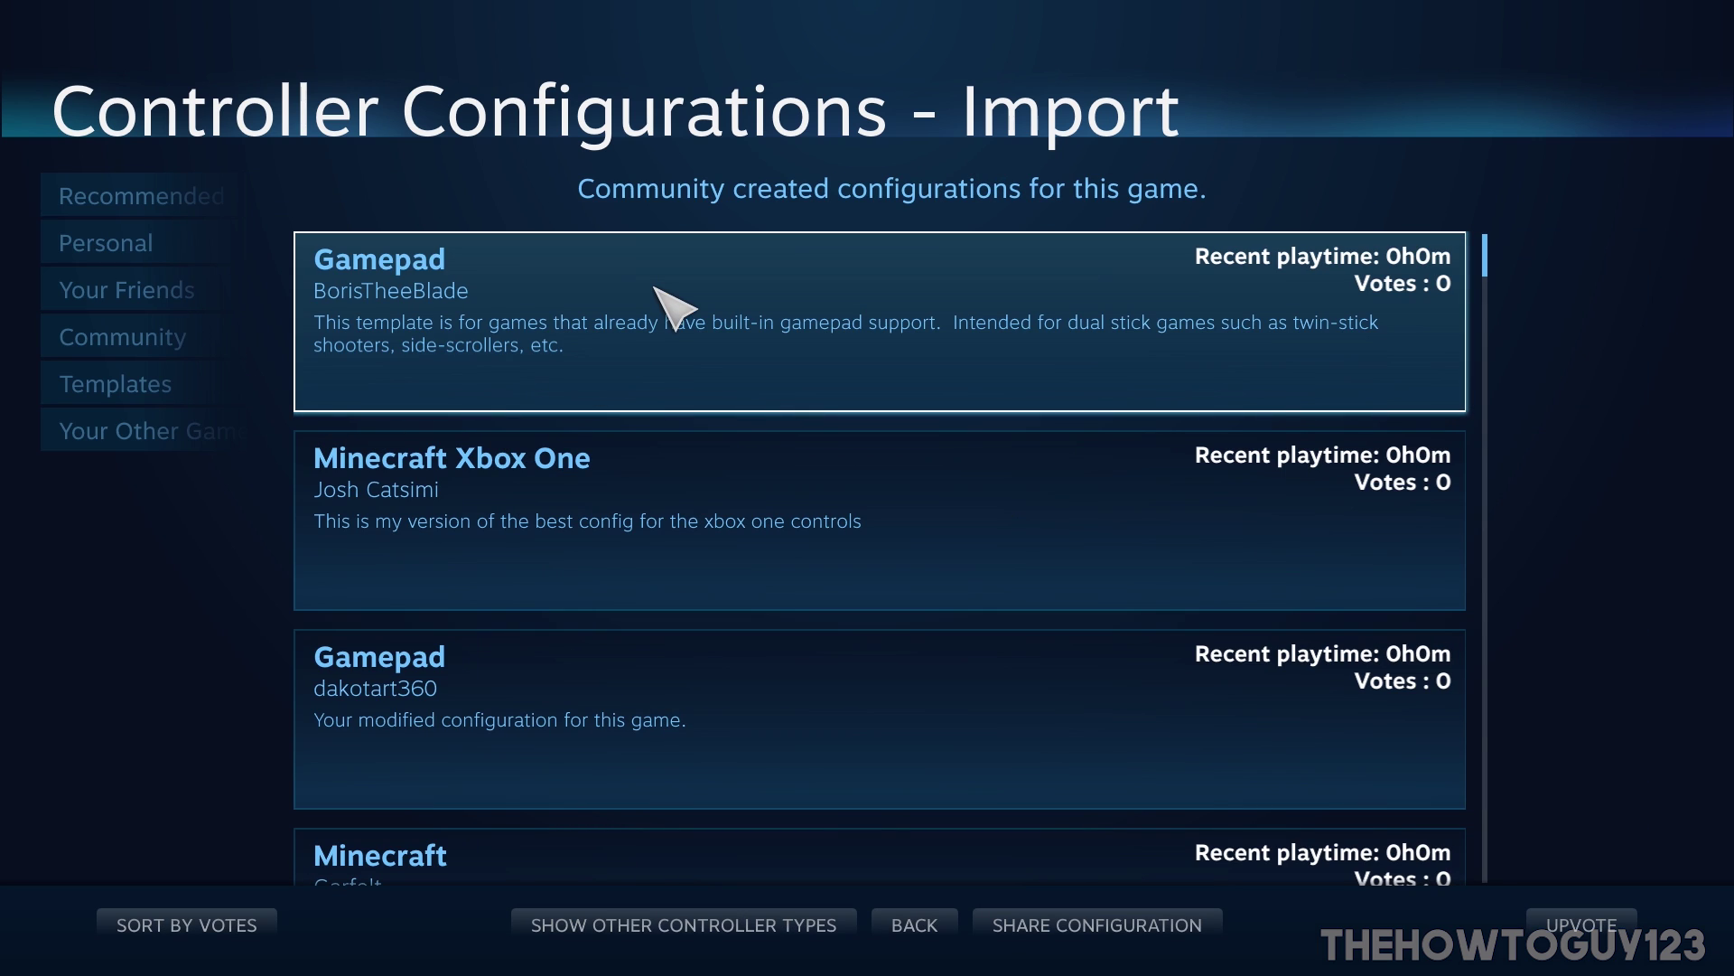
pyautogui.scroll(-2, 666, 271)
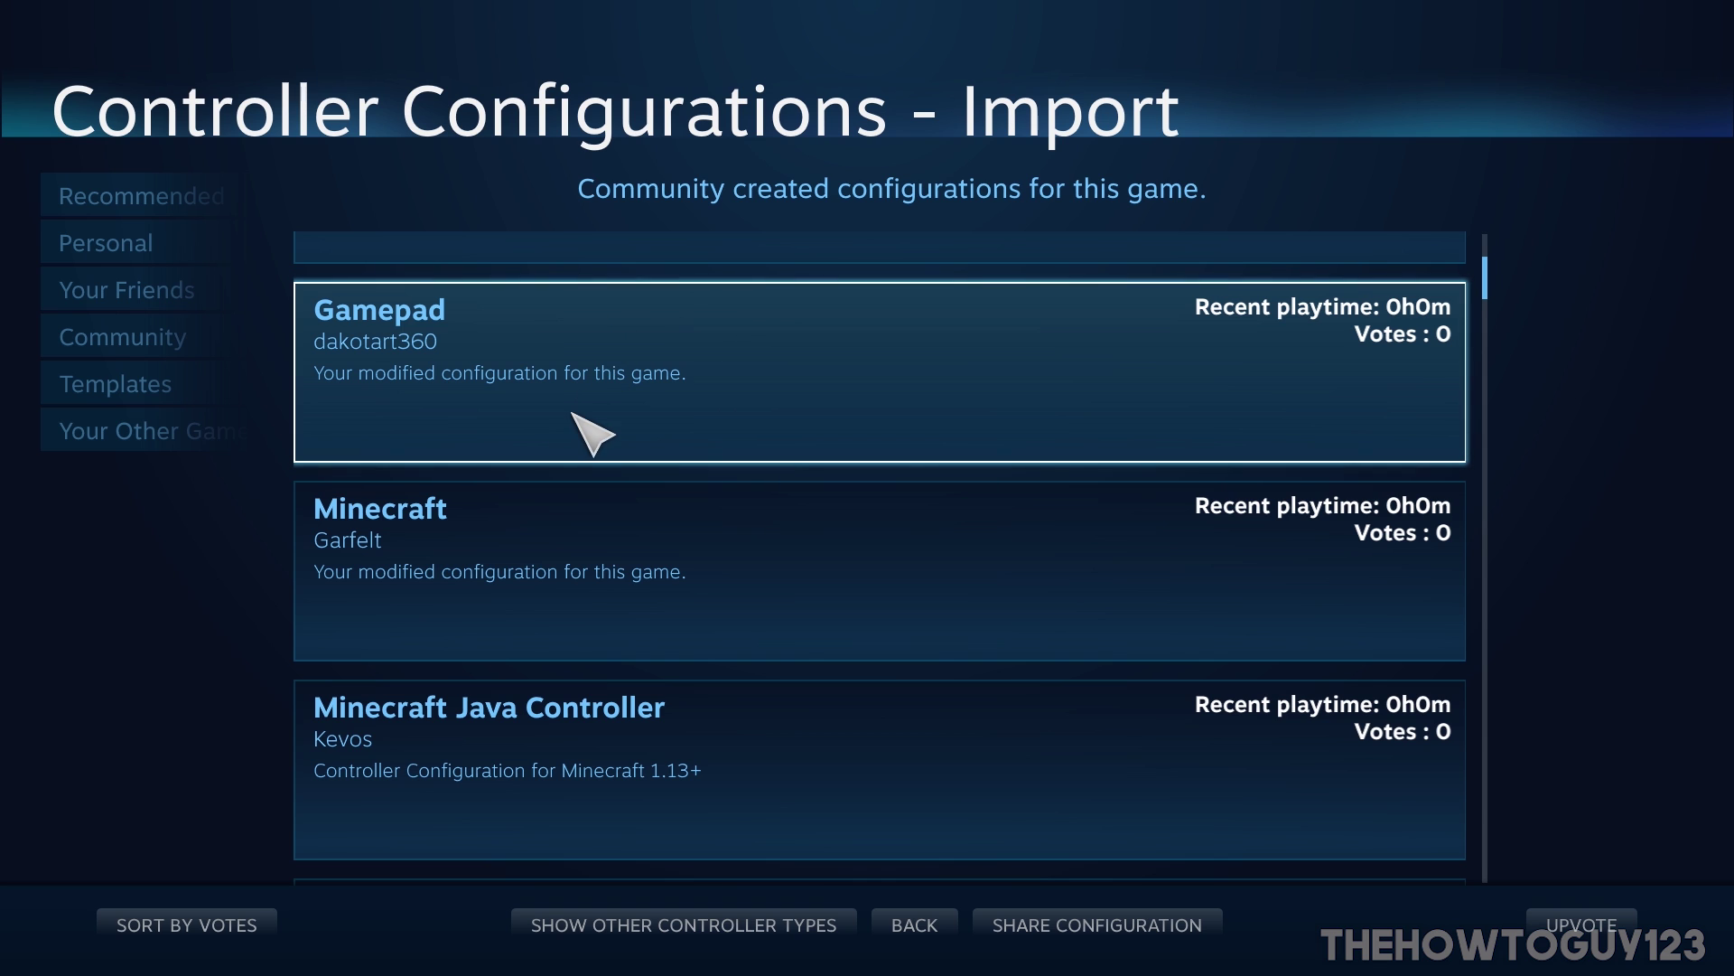
pyautogui.scroll(-2, 695, 479)
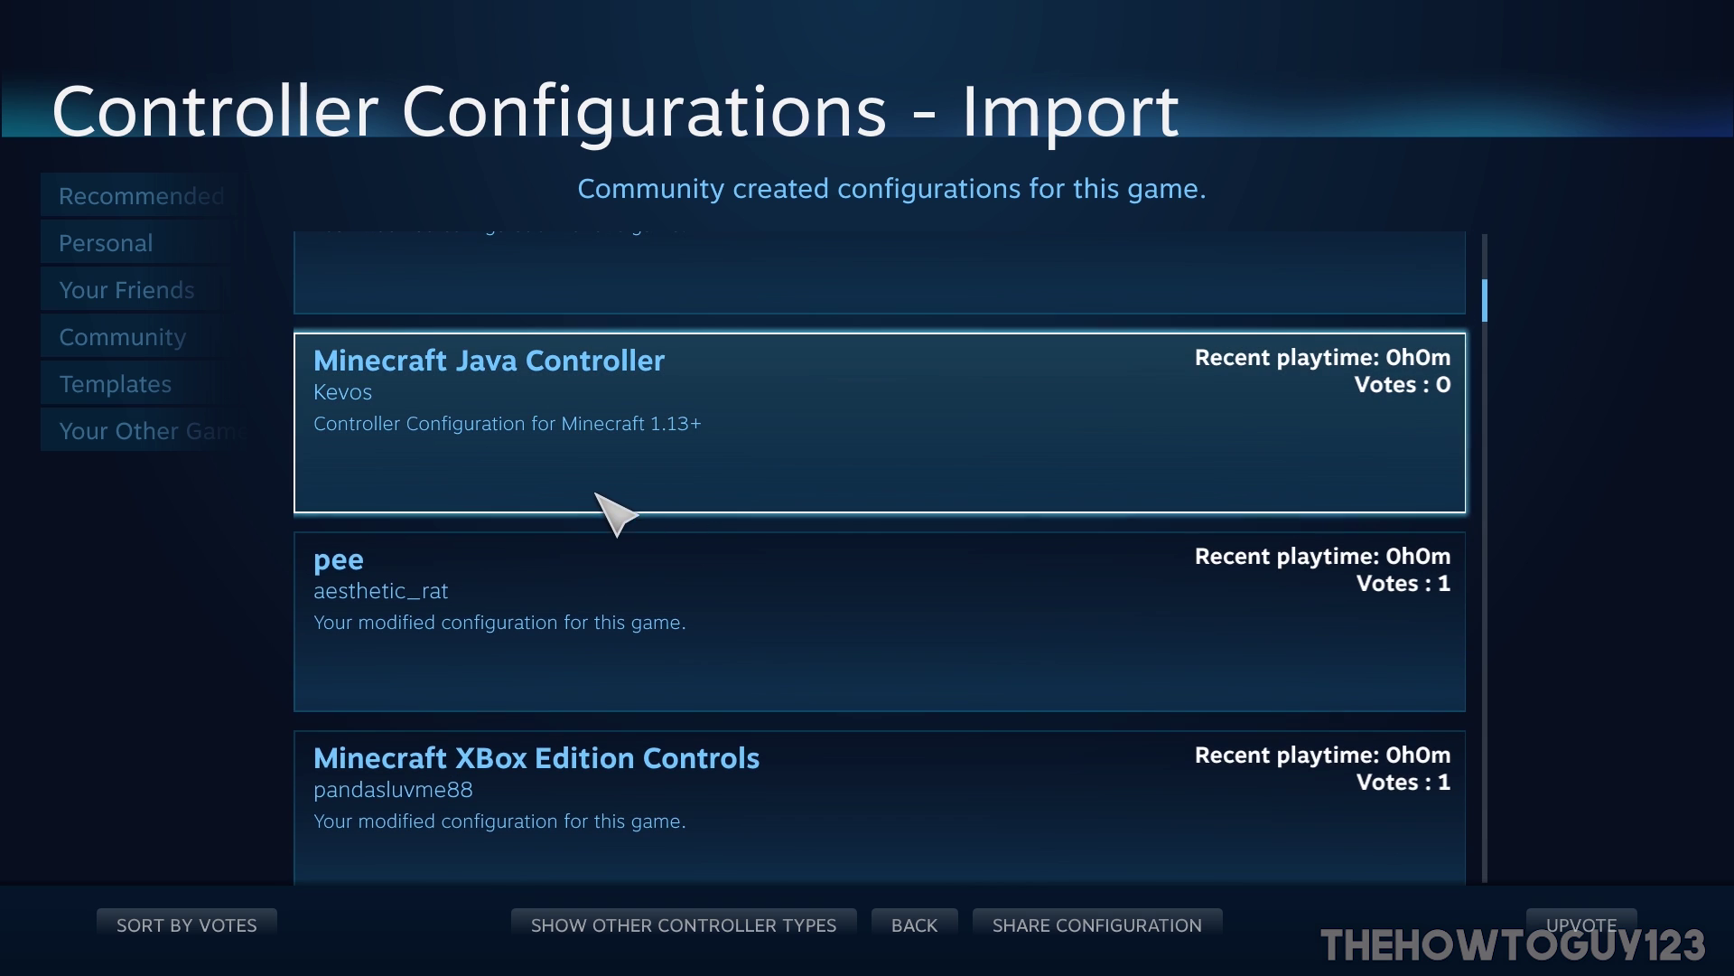
pyautogui.scroll(3, 596, 492)
pyautogui.scroll(-1, 604, 330)
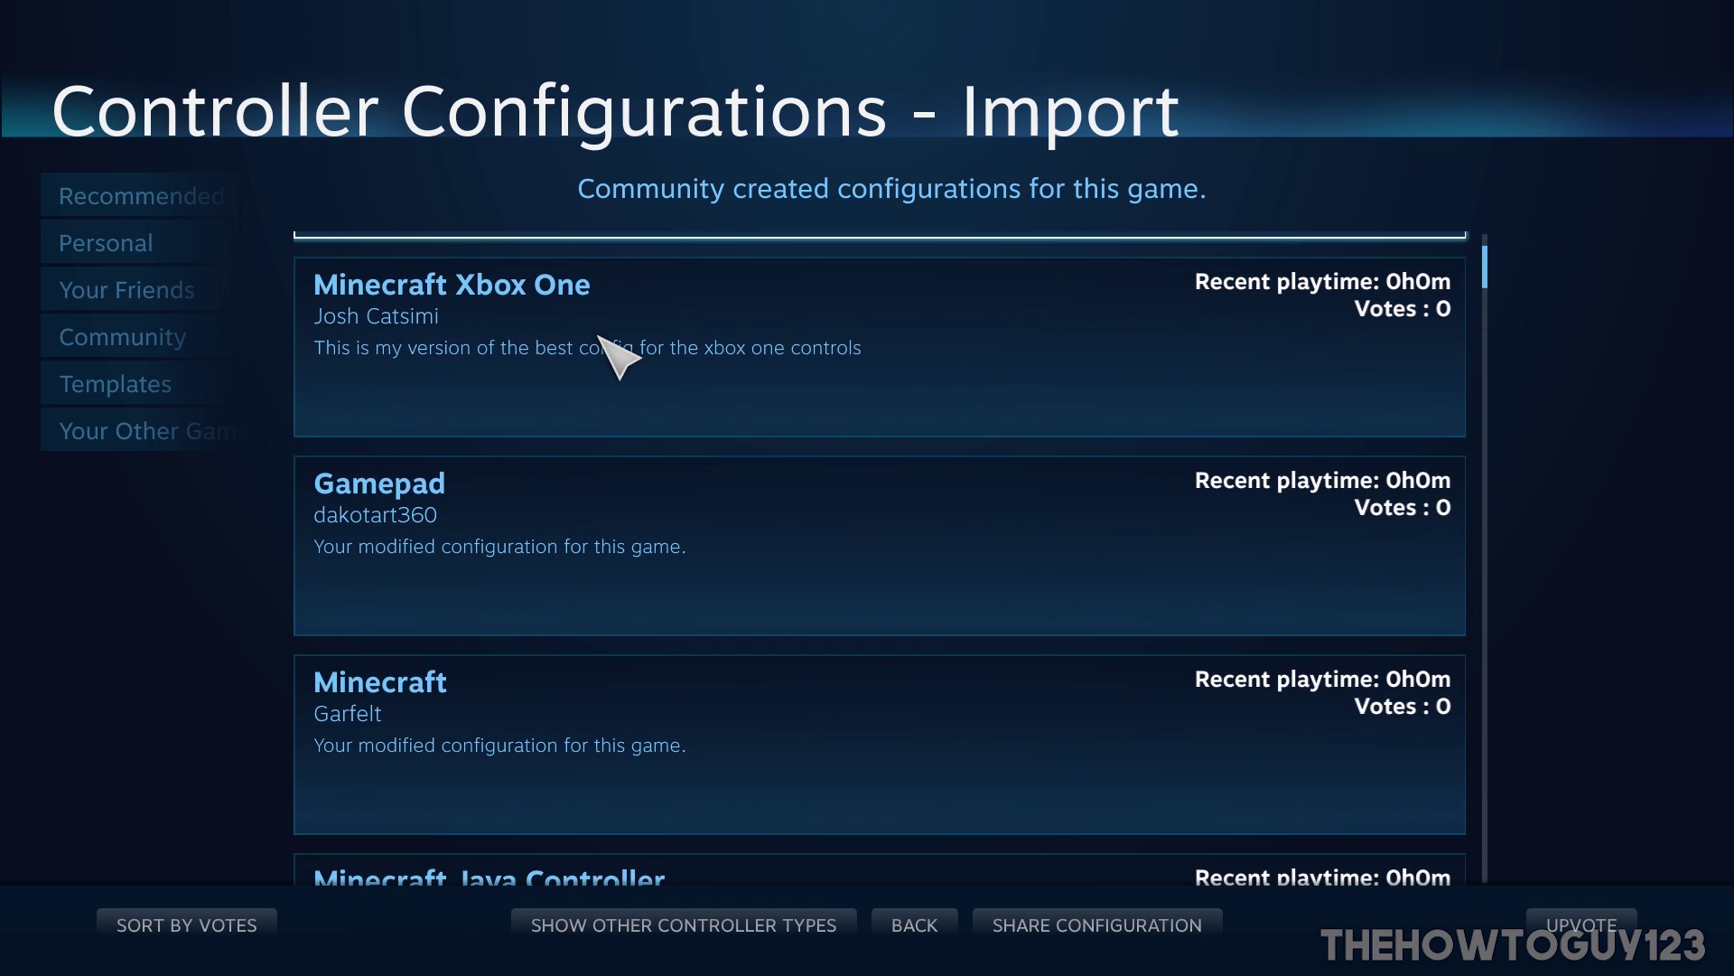
pyautogui.scroll(-2, 601, 338)
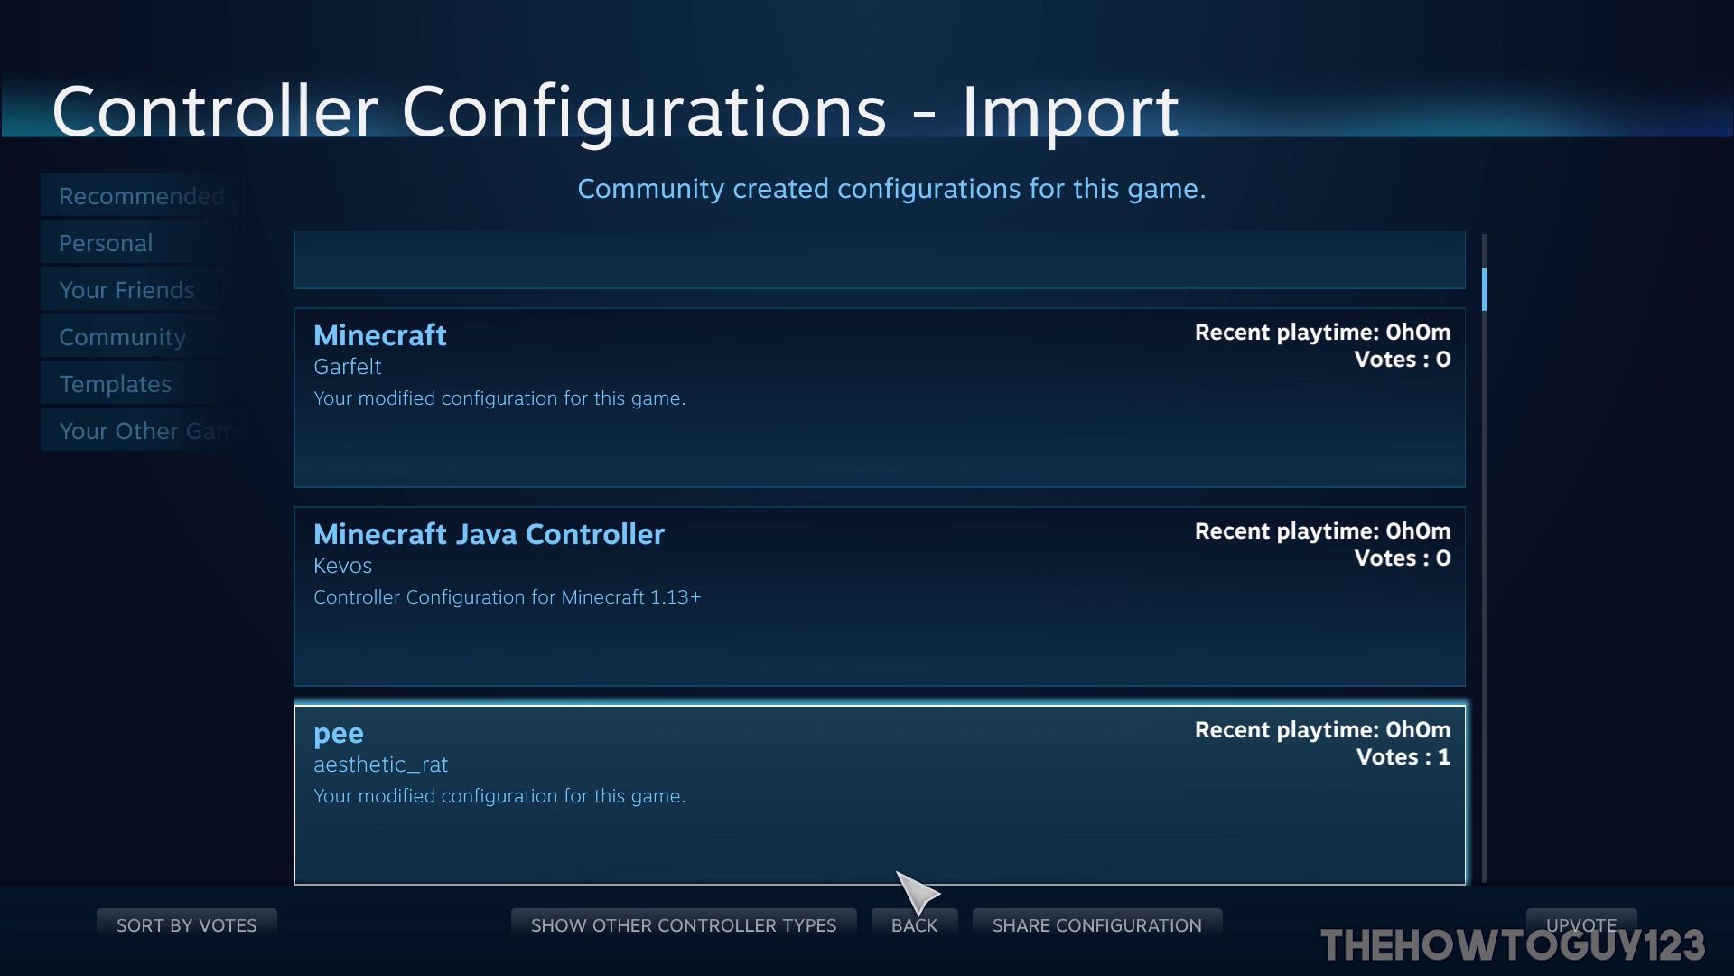
pyautogui.click(914, 922)
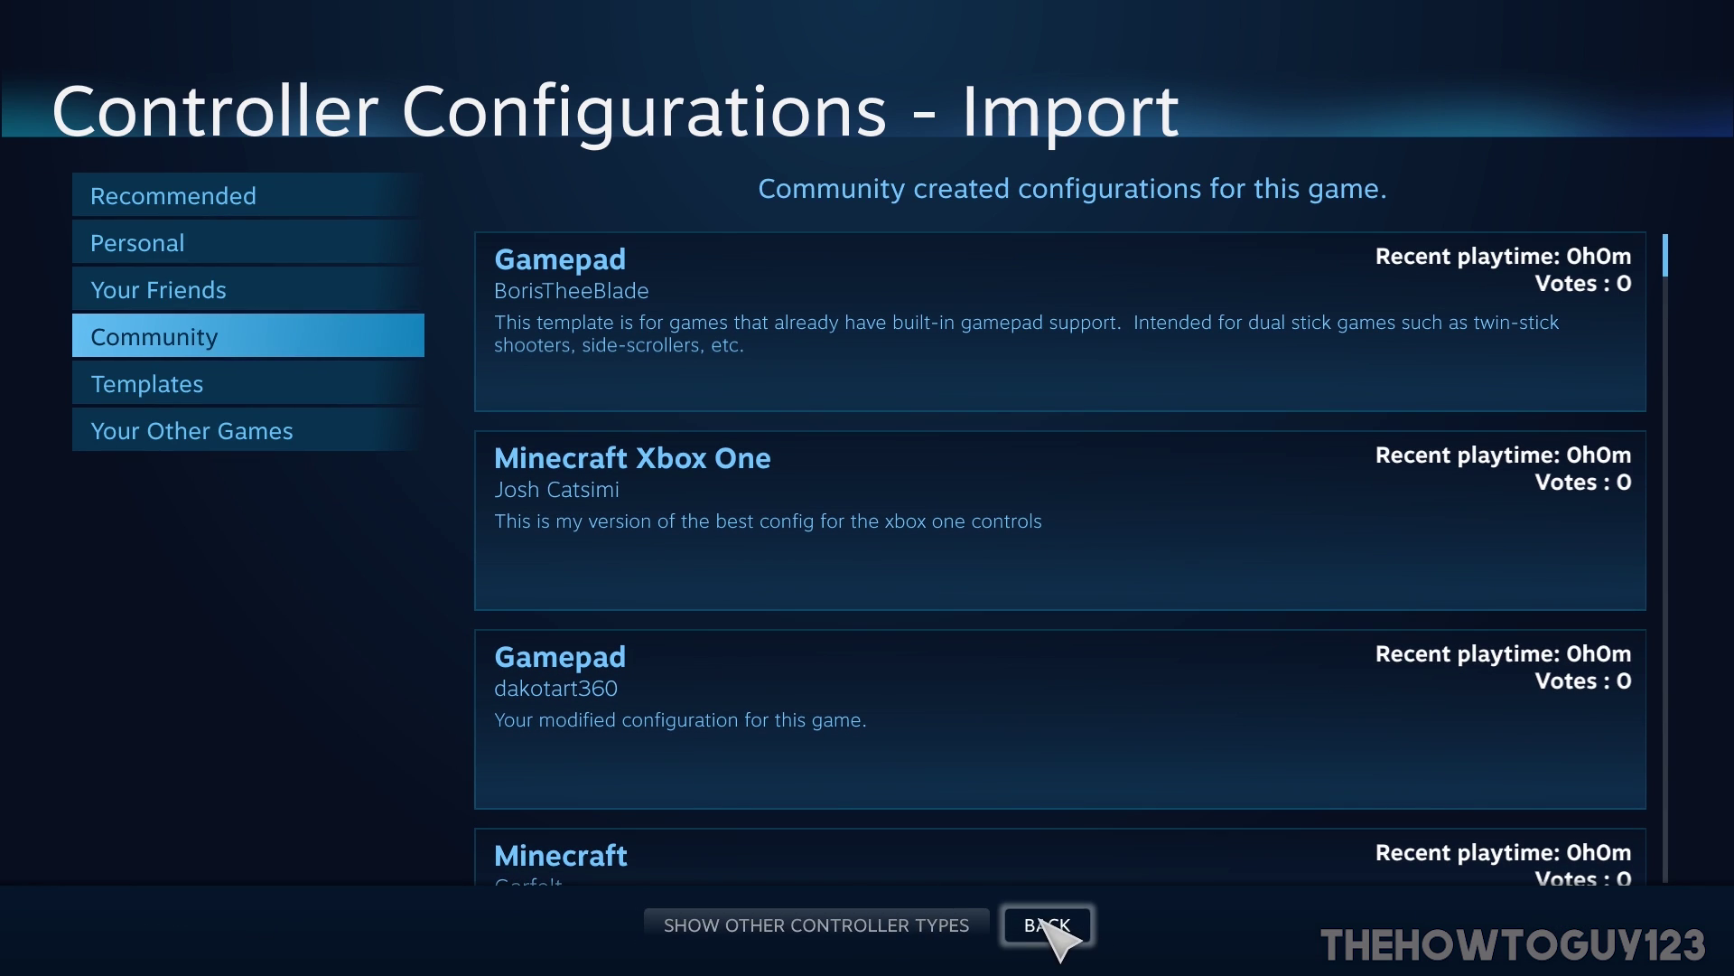
pyautogui.click(1048, 926)
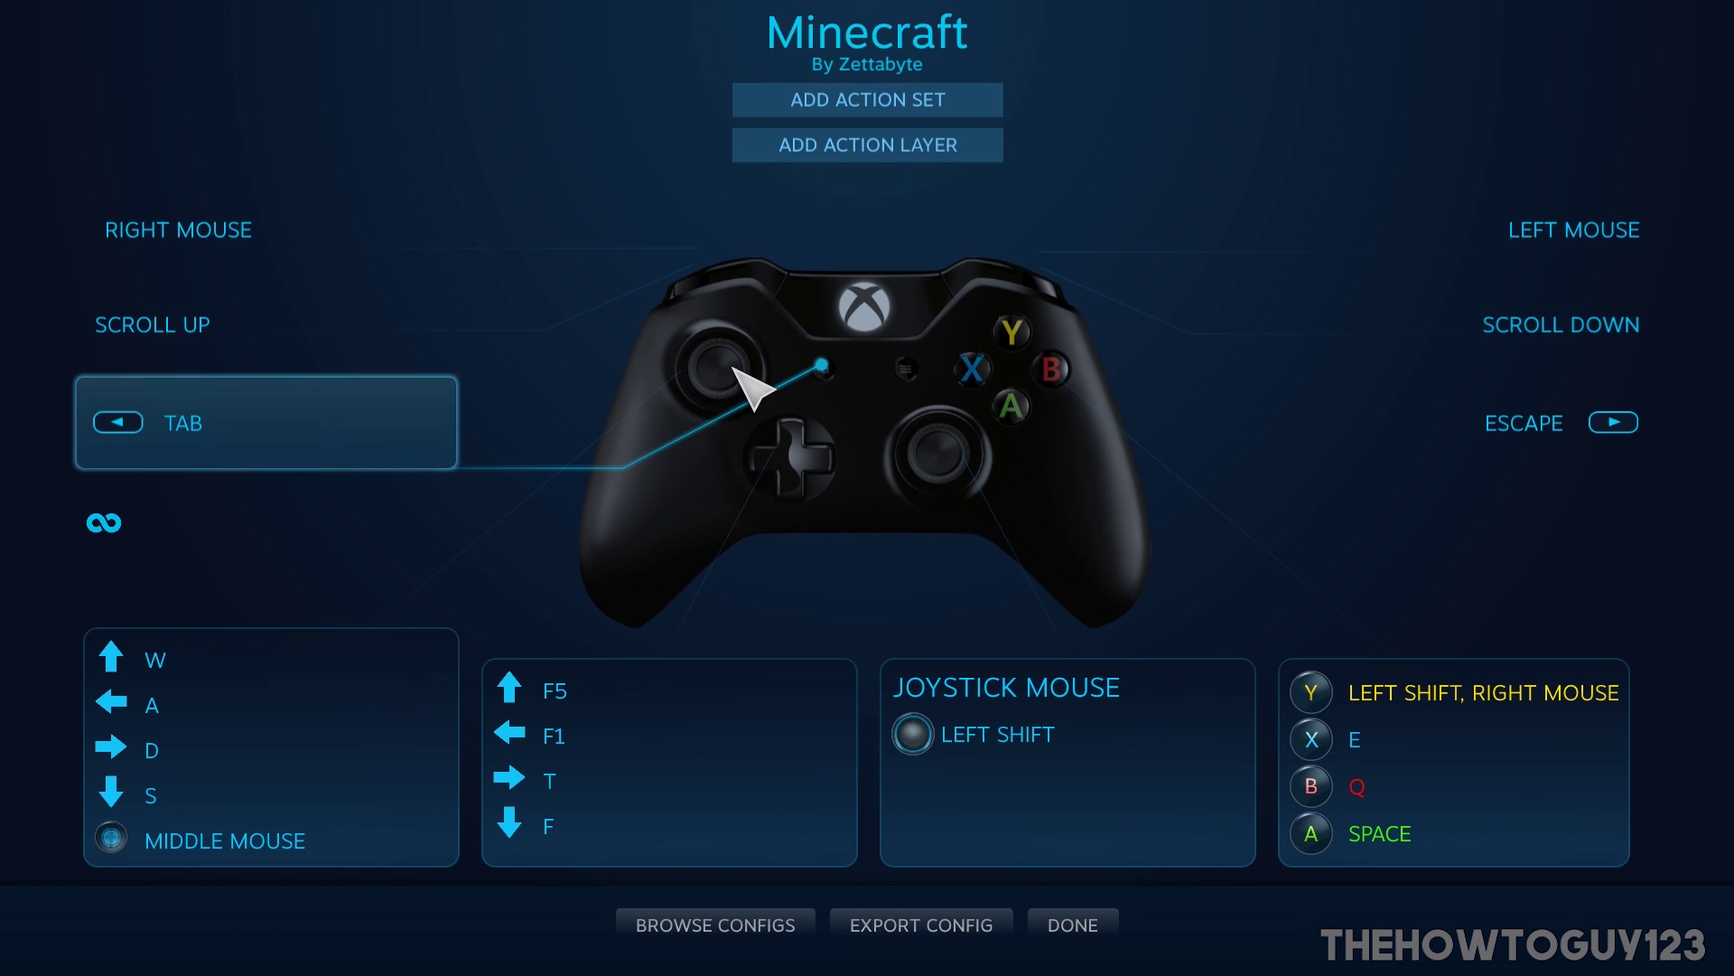
pyautogui.click(336, 716)
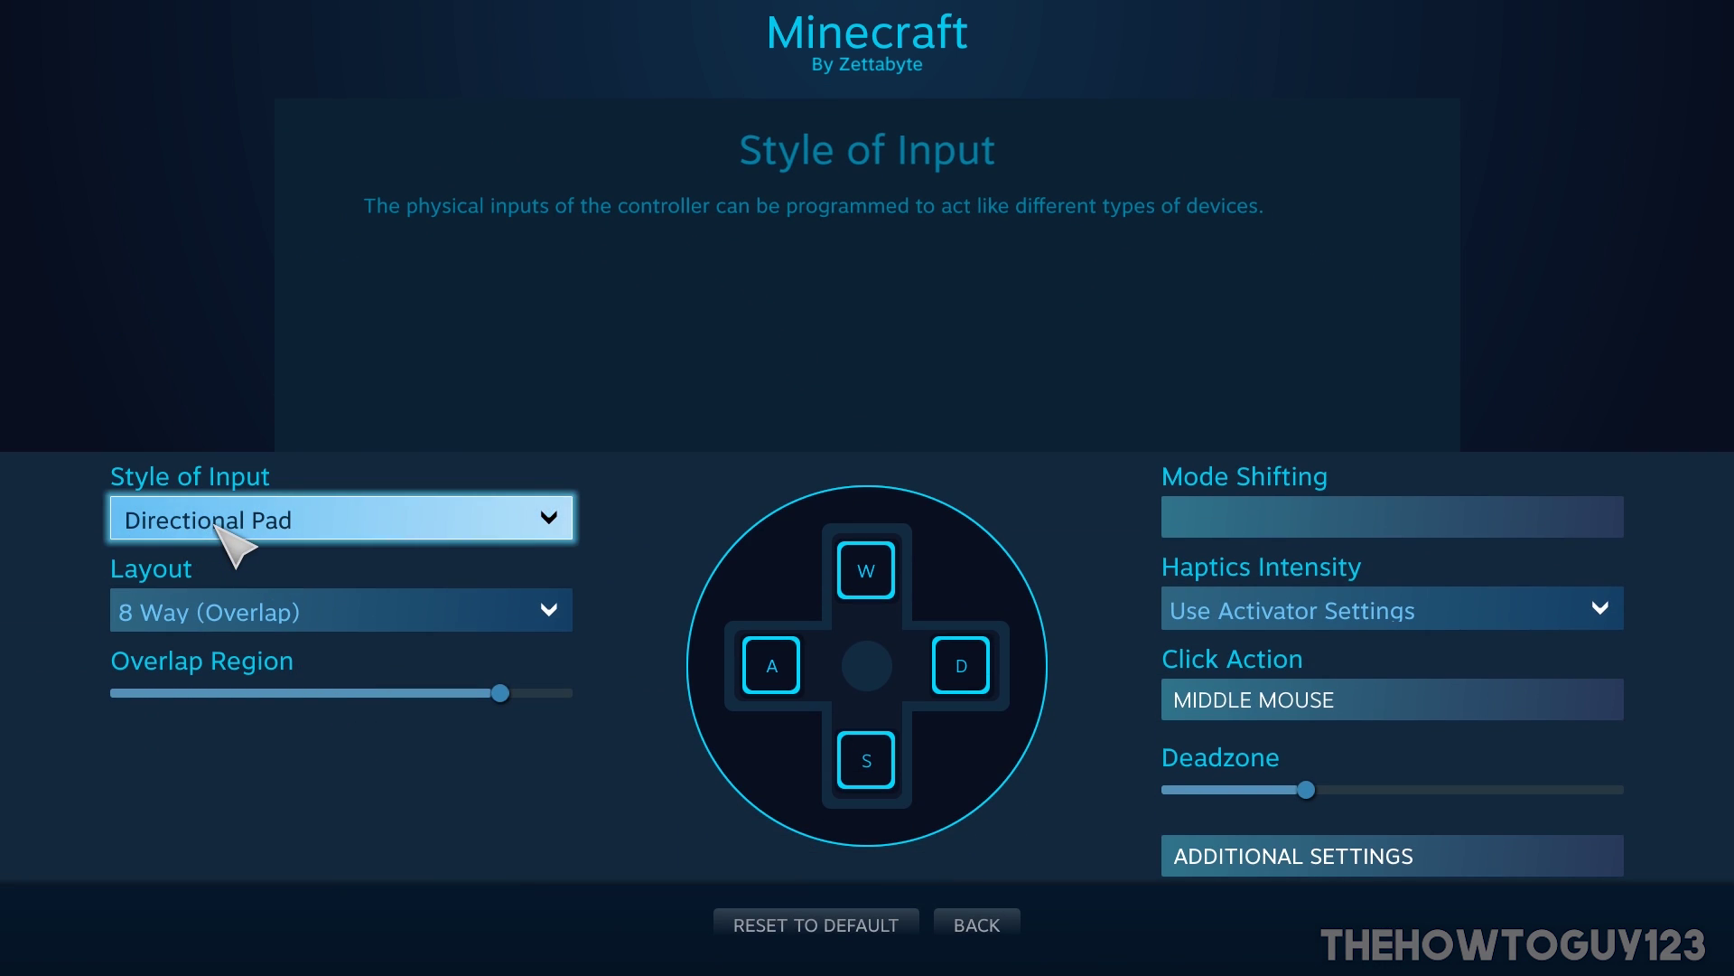
pyautogui.click(302, 525)
pyautogui.click(304, 518)
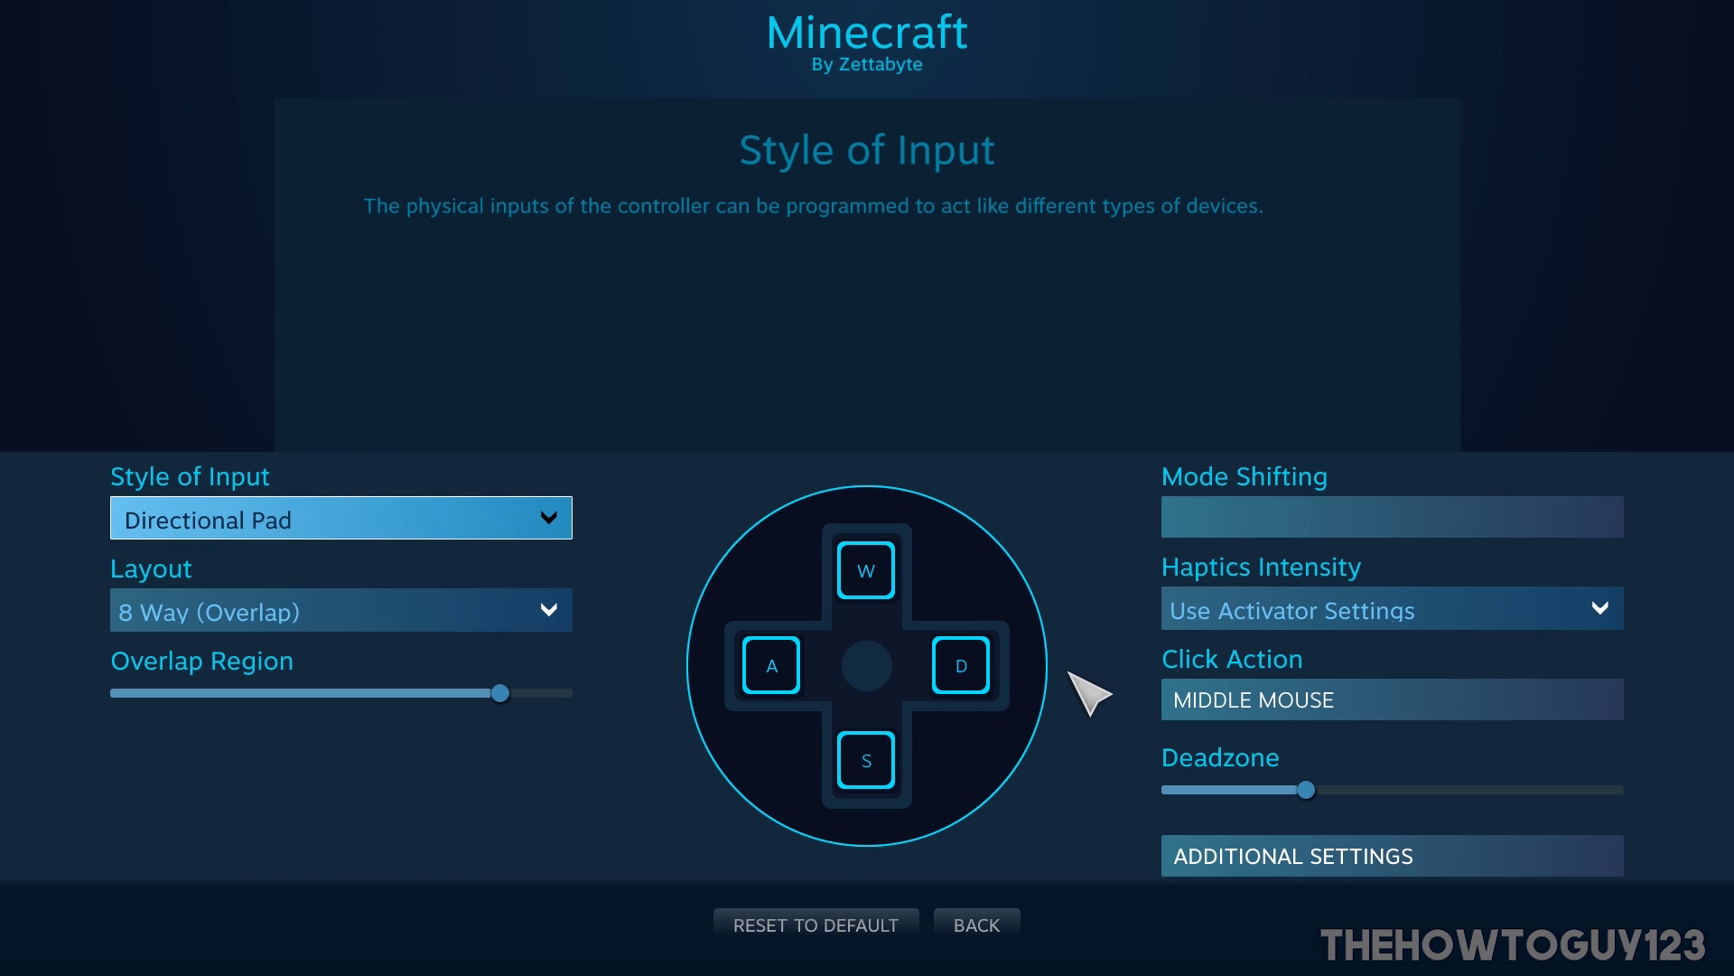
pyautogui.click(140, 610)
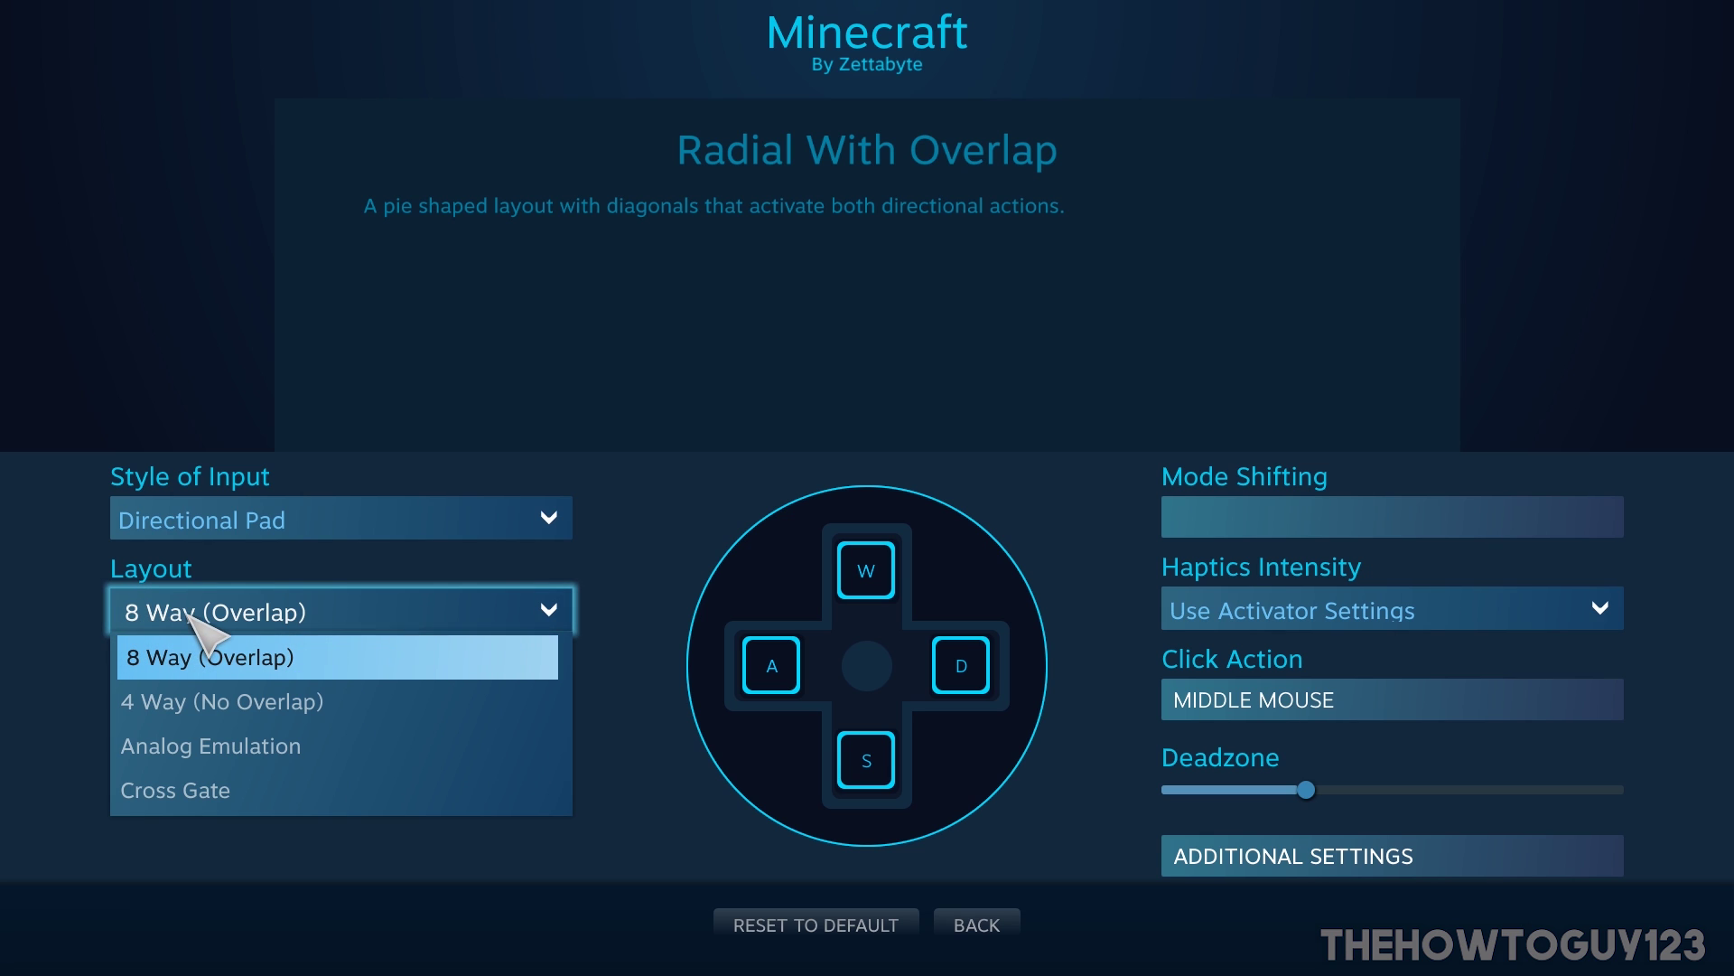
pyautogui.click(310, 615)
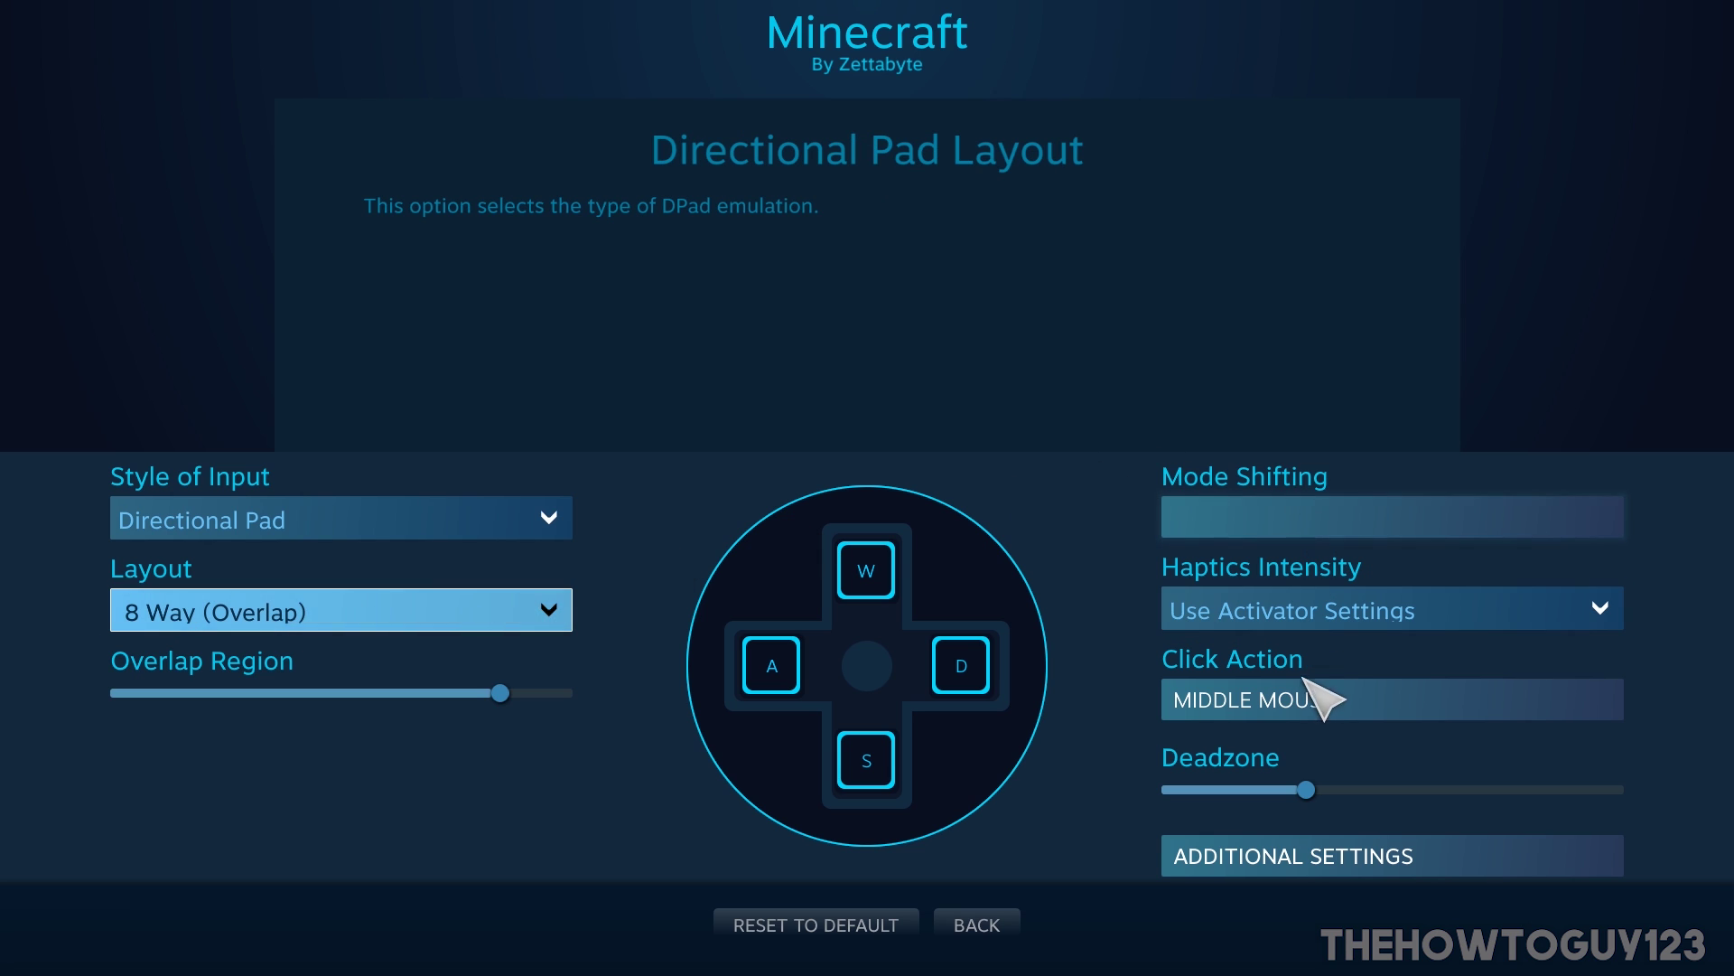
pyautogui.click(1201, 705)
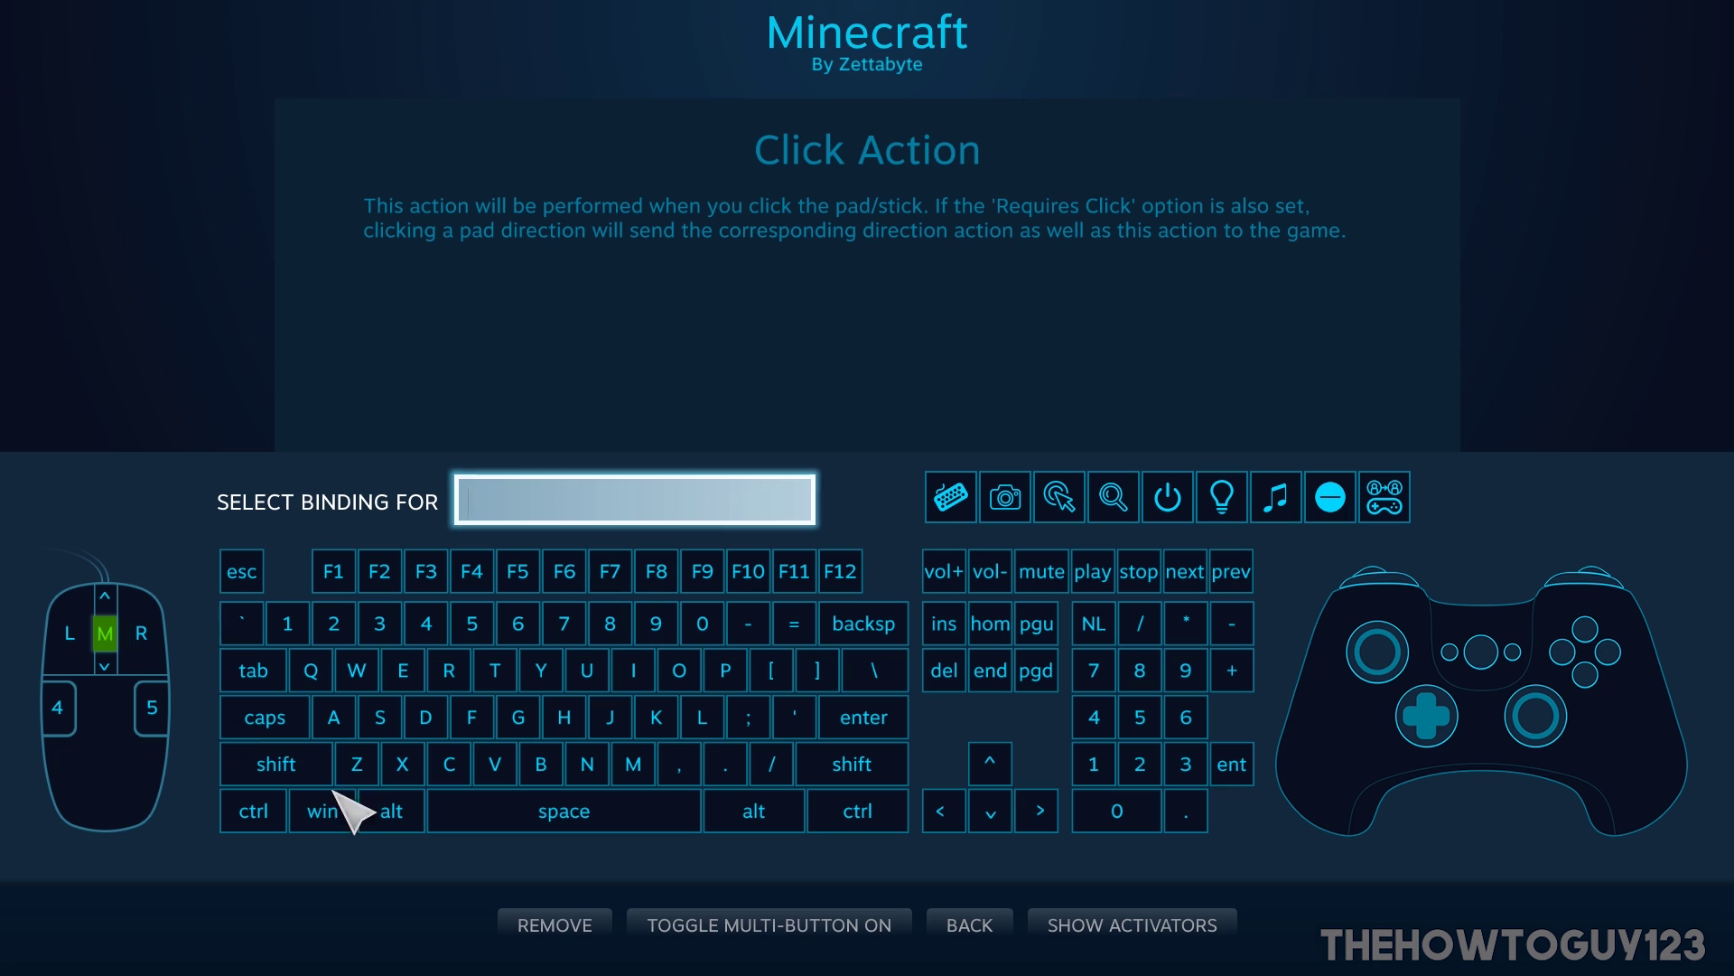
pyautogui.click(963, 935)
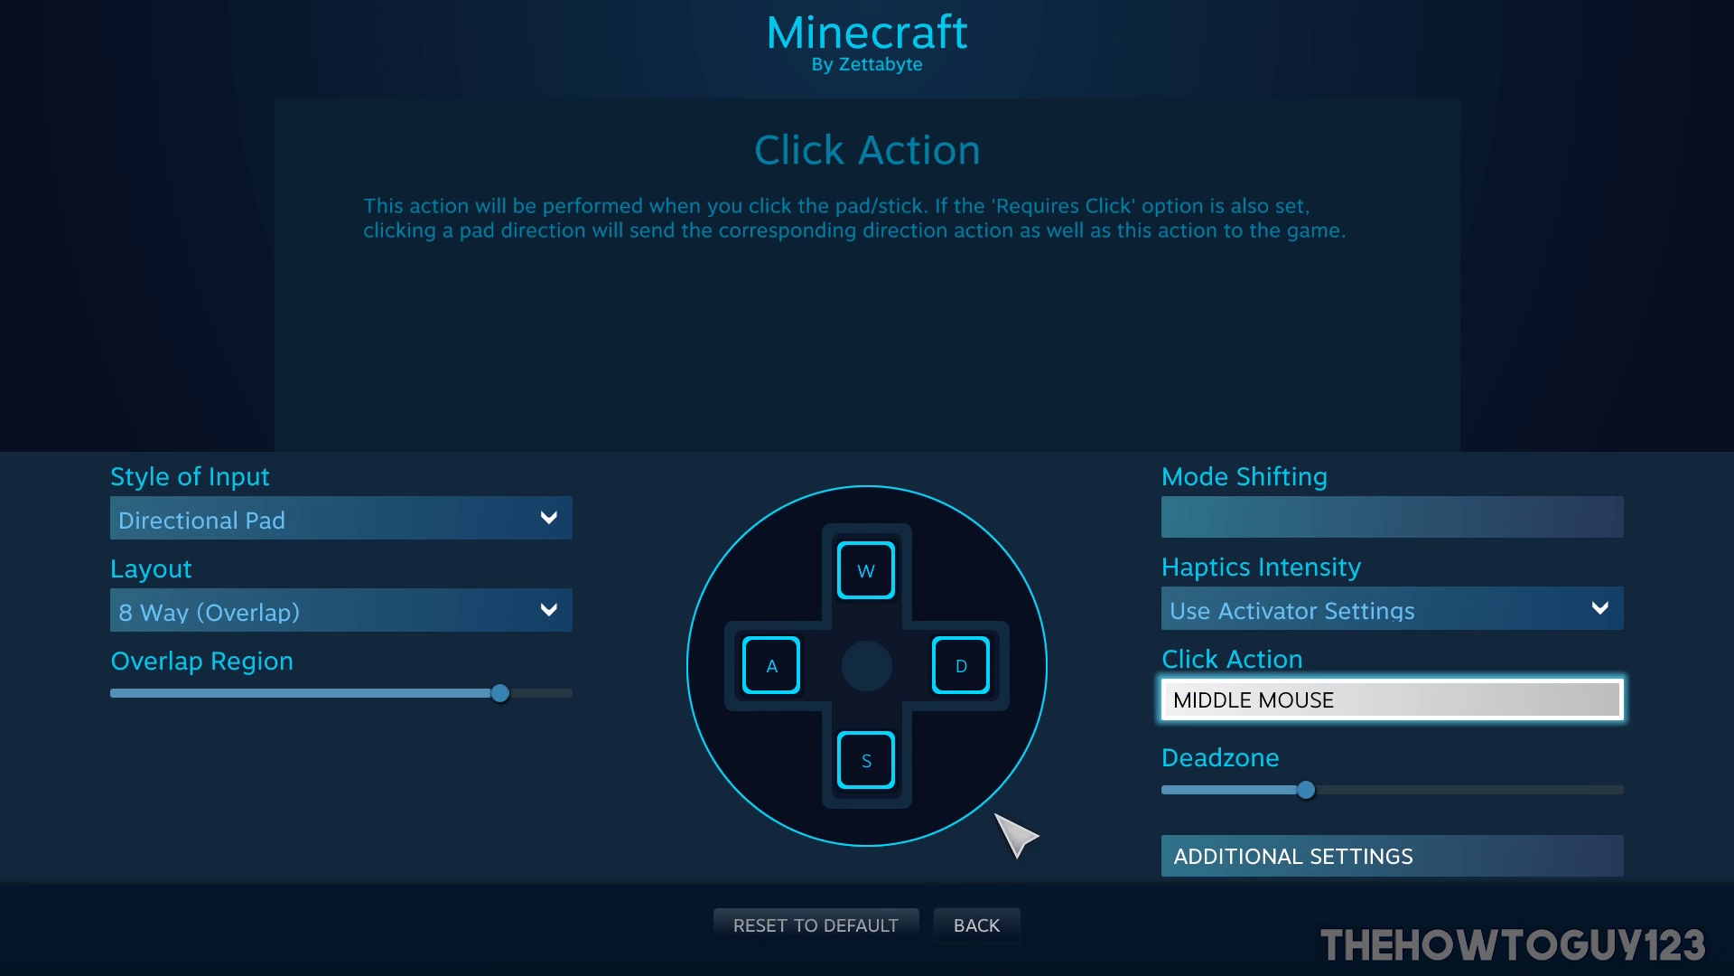
pyautogui.click(985, 926)
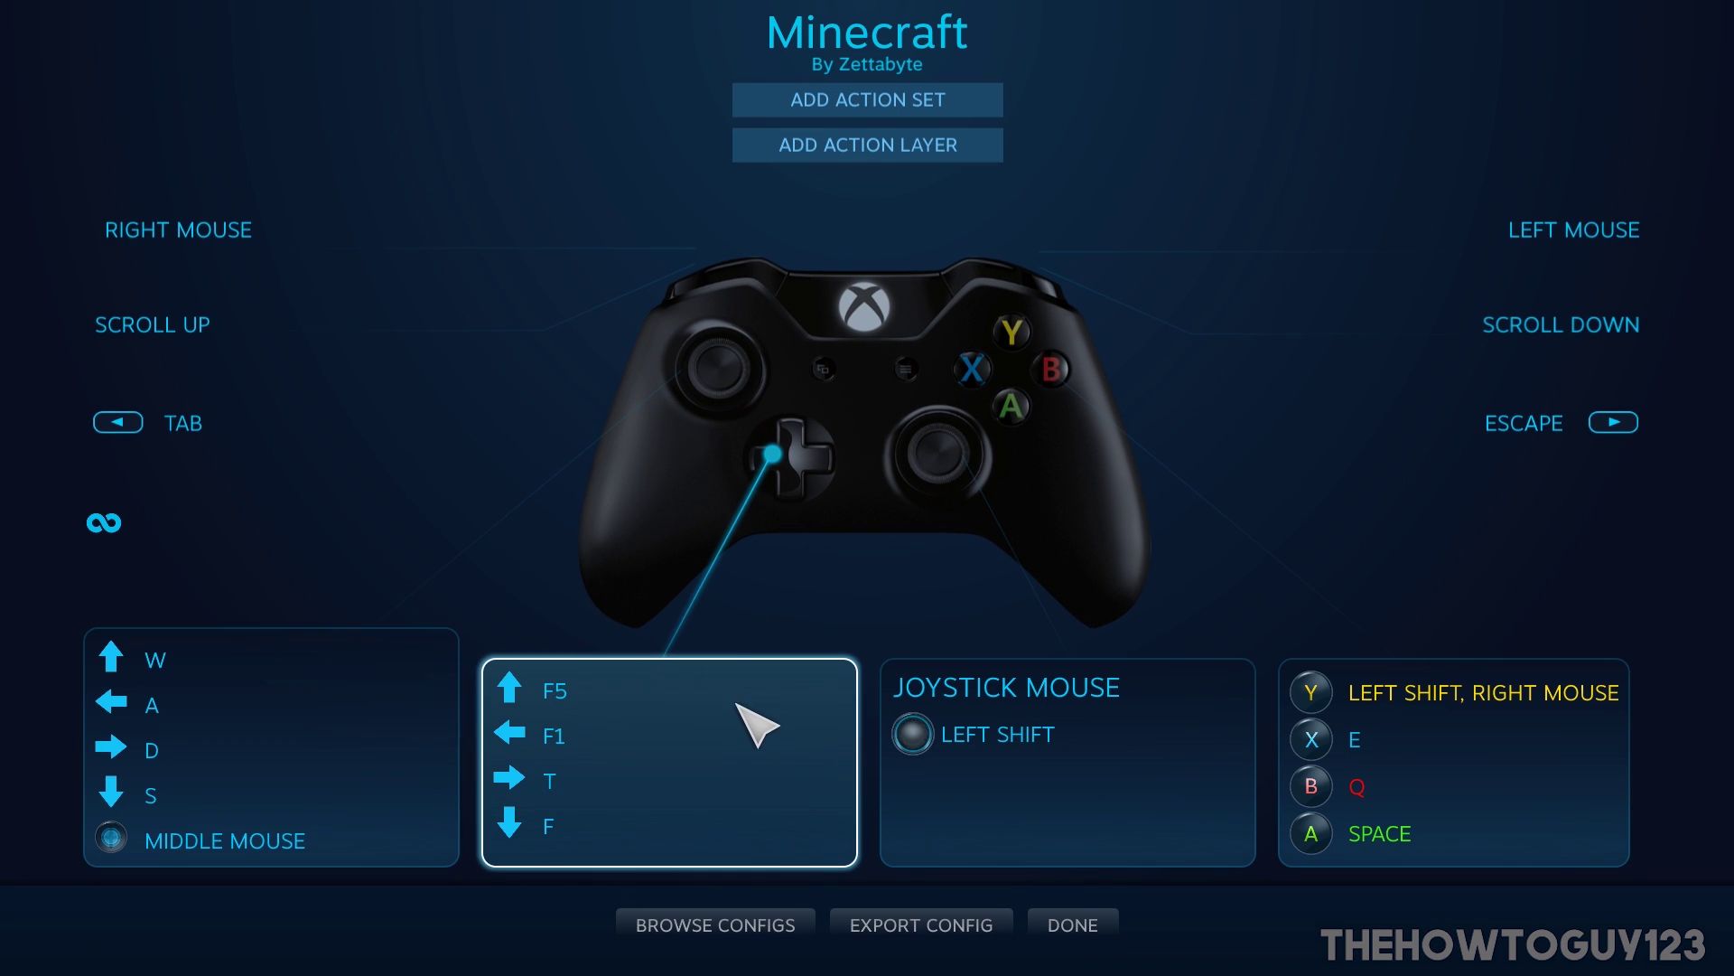
# Open the d-pad's Directional Pad settings, mapped to F5, F1, T and F.
pyautogui.click(703, 652)
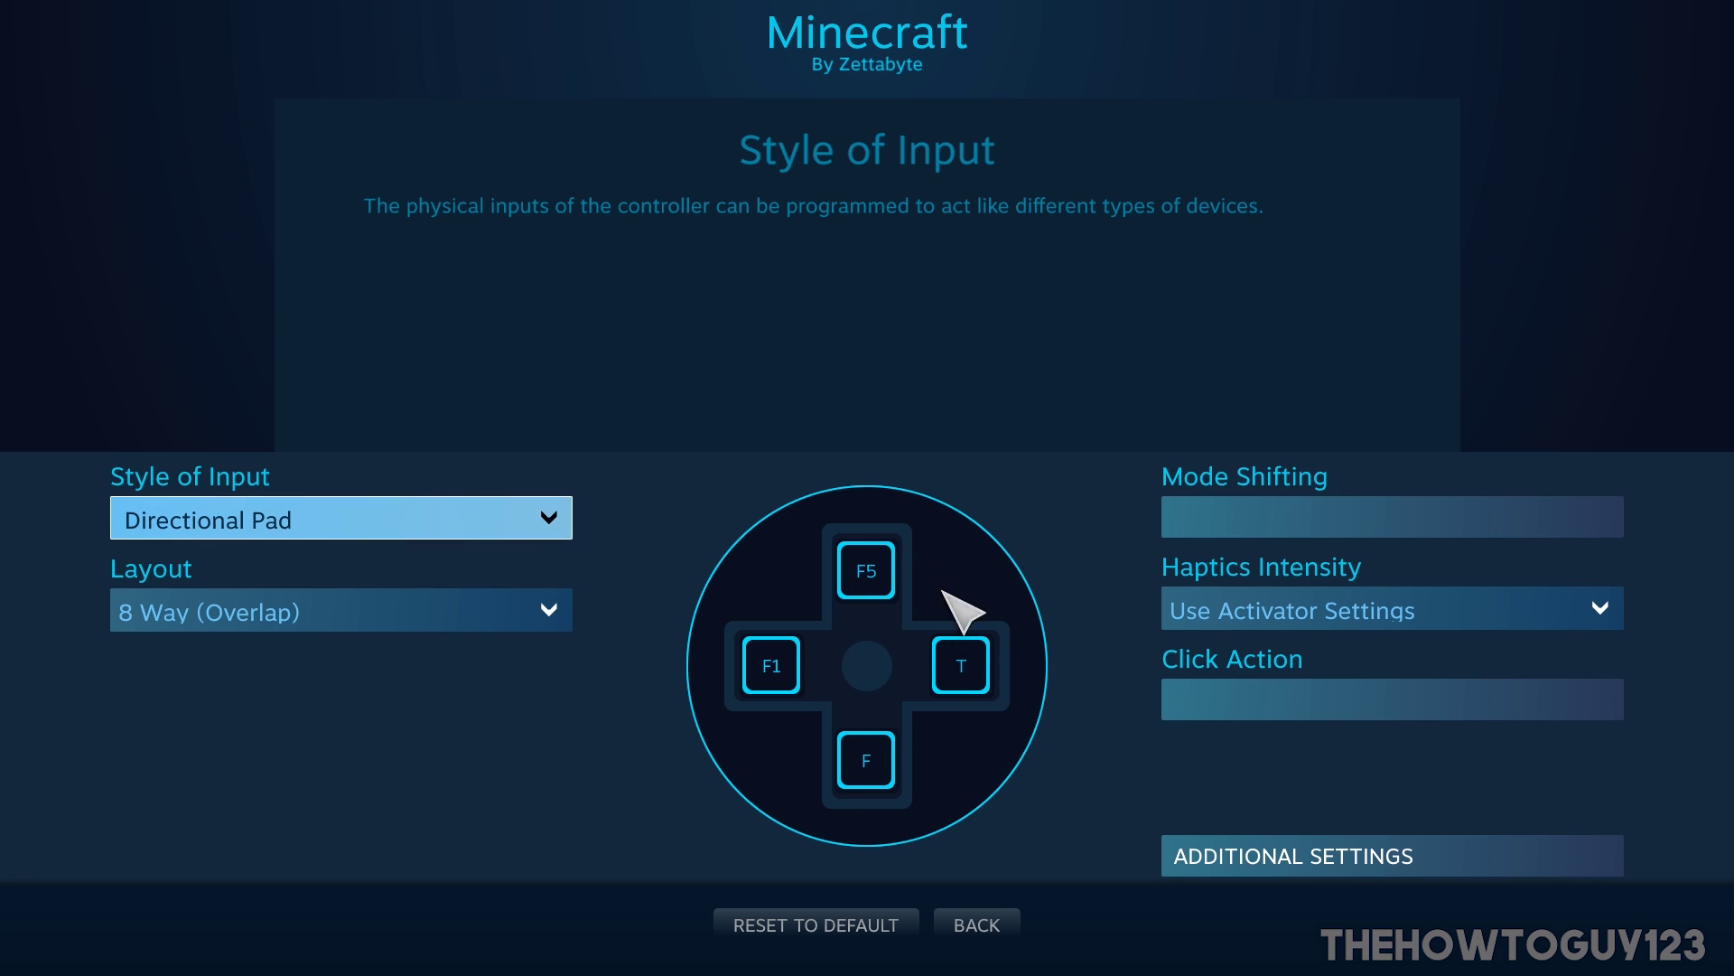
# Return to the controller overview and open the right stick's Joystick Mouse settings.
pyautogui.click(977, 924)
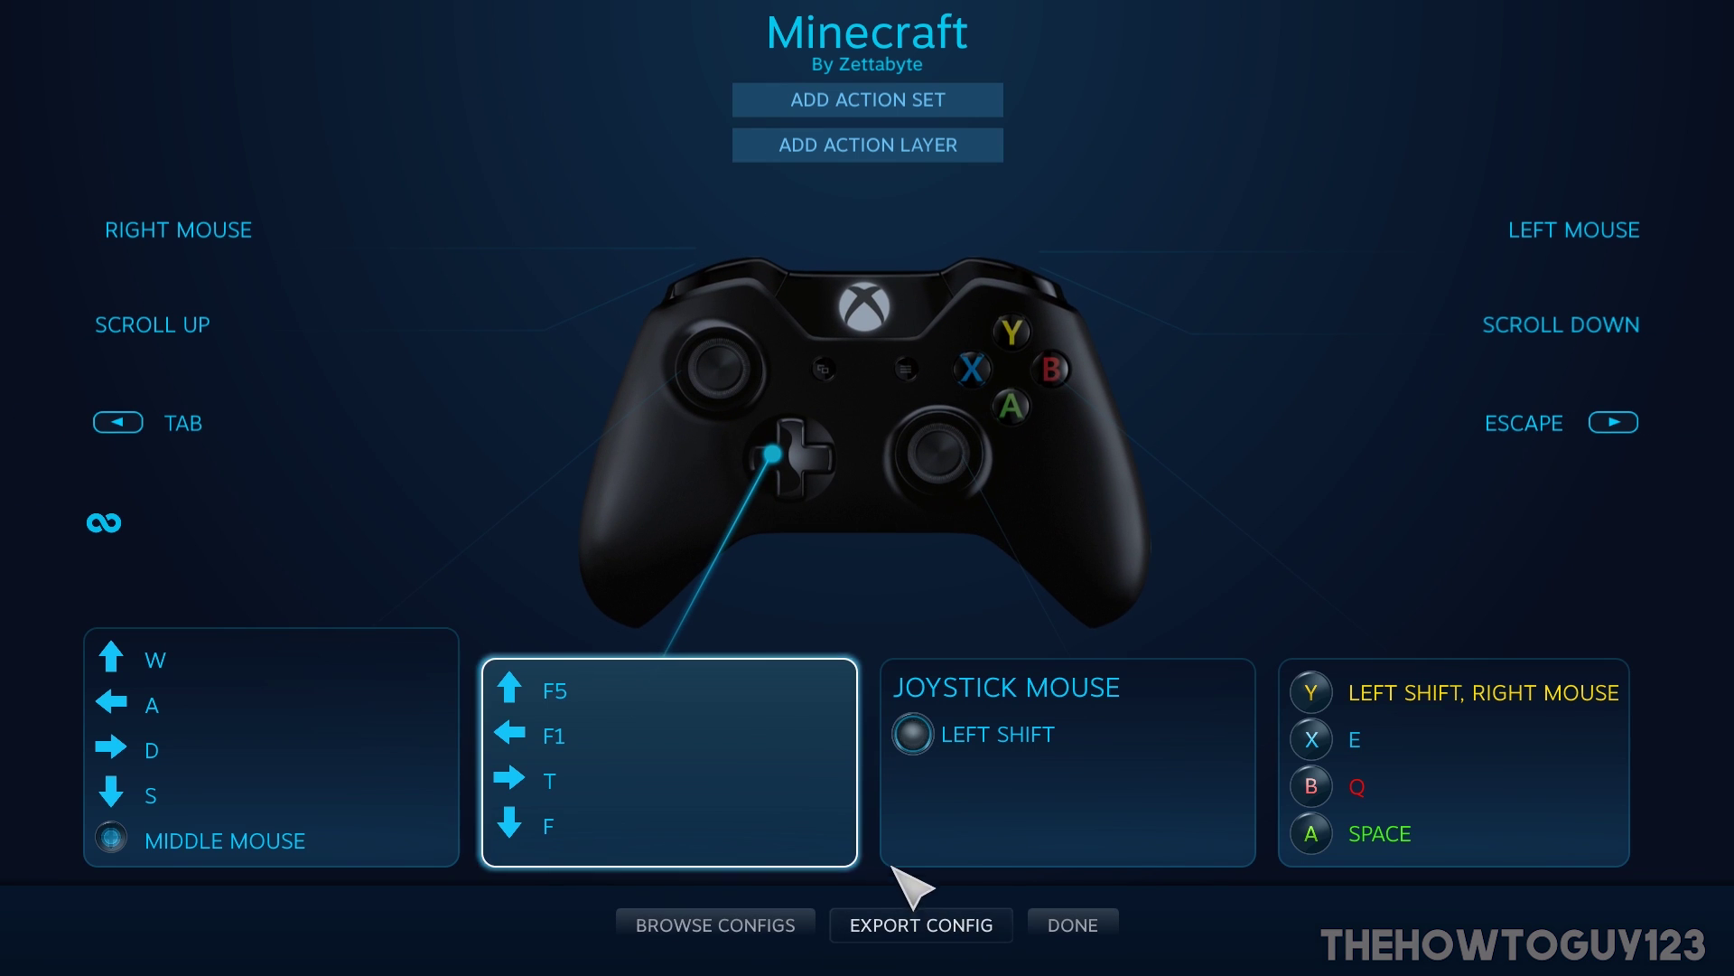
pyautogui.click(1034, 748)
pyautogui.click(129, 525)
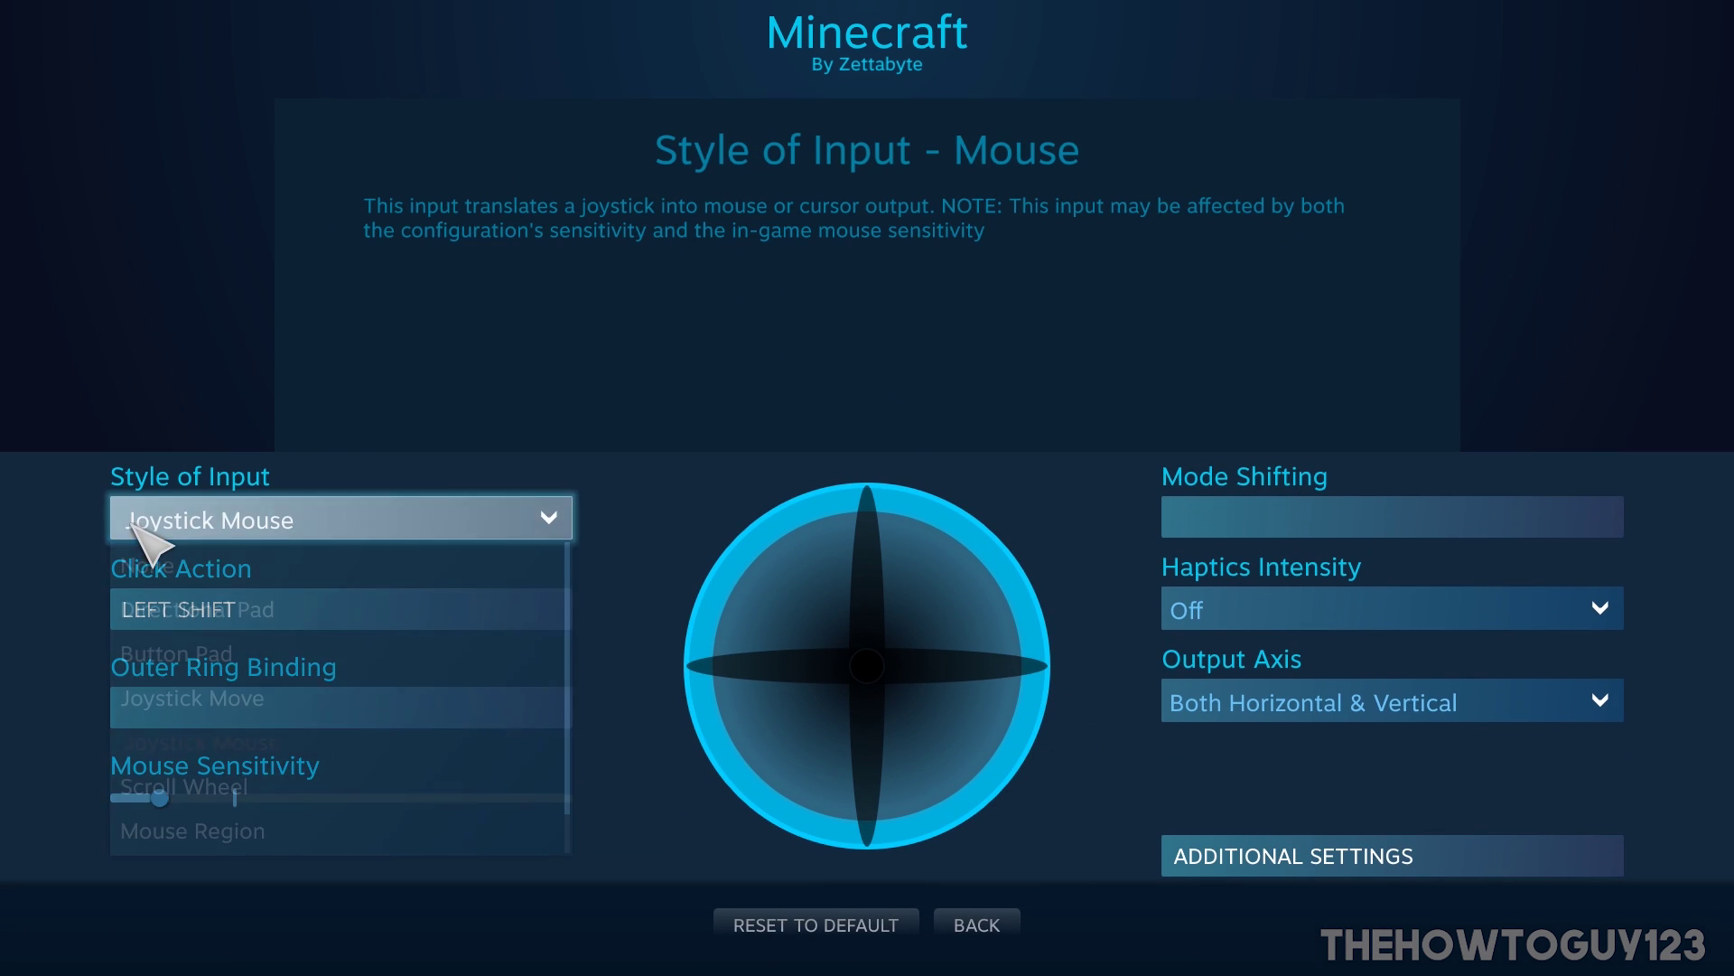
pyautogui.click(187, 509)
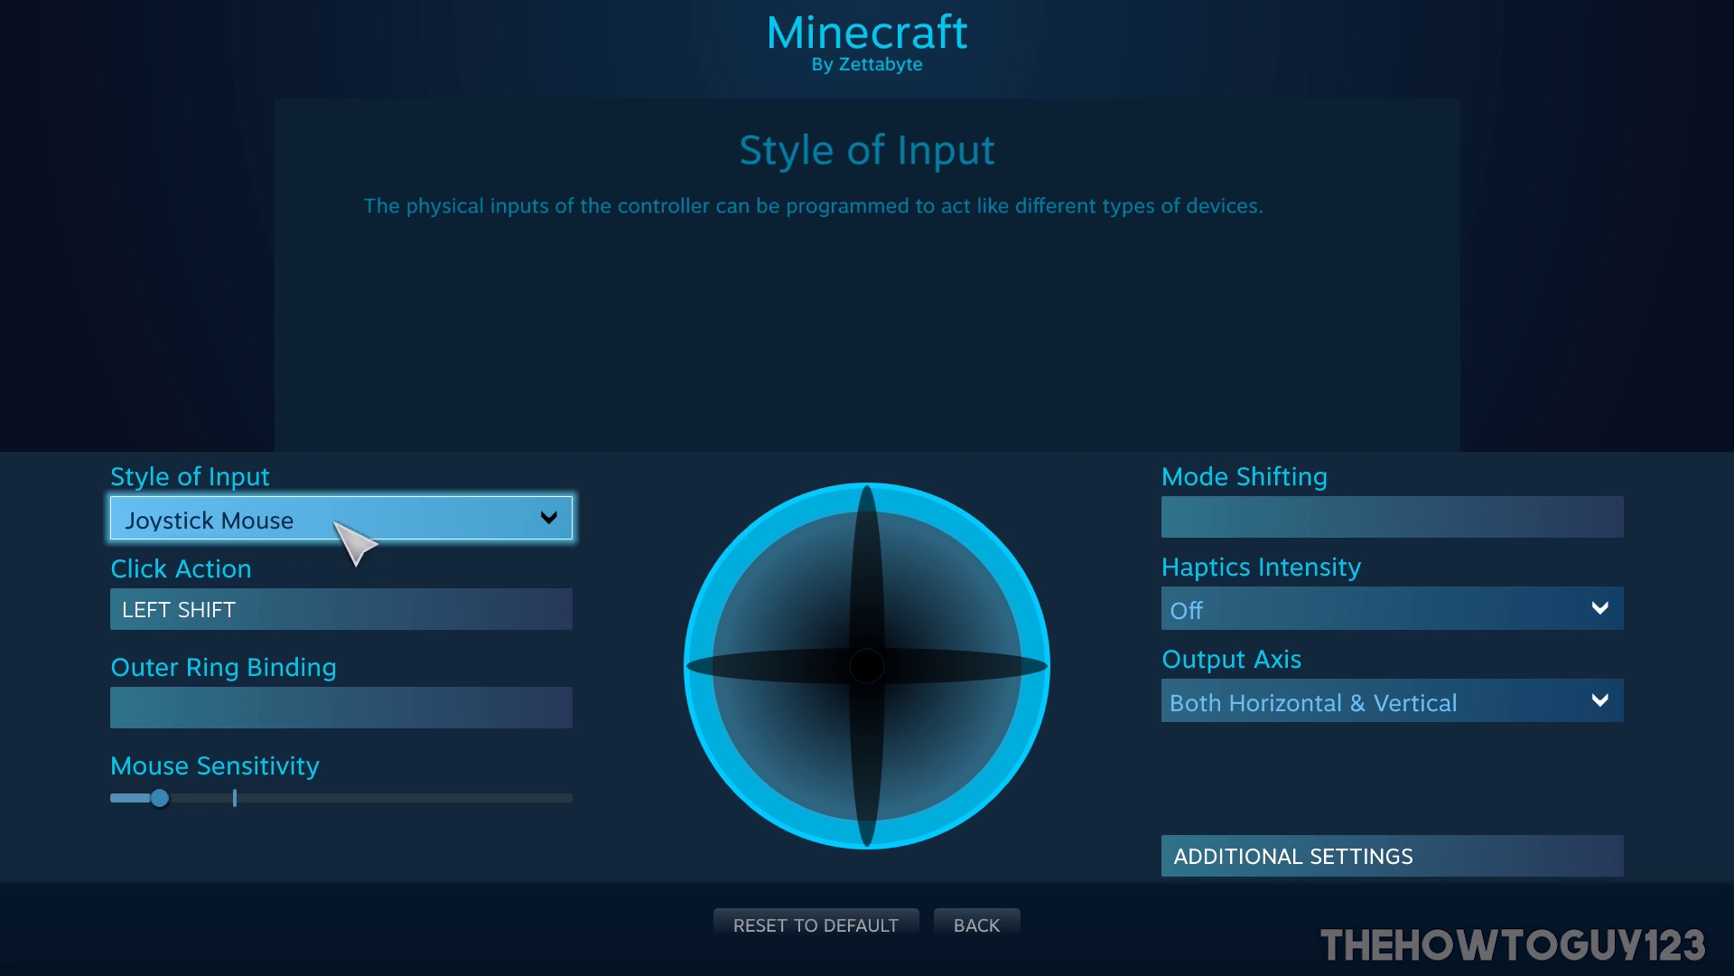
pyautogui.click(182, 607)
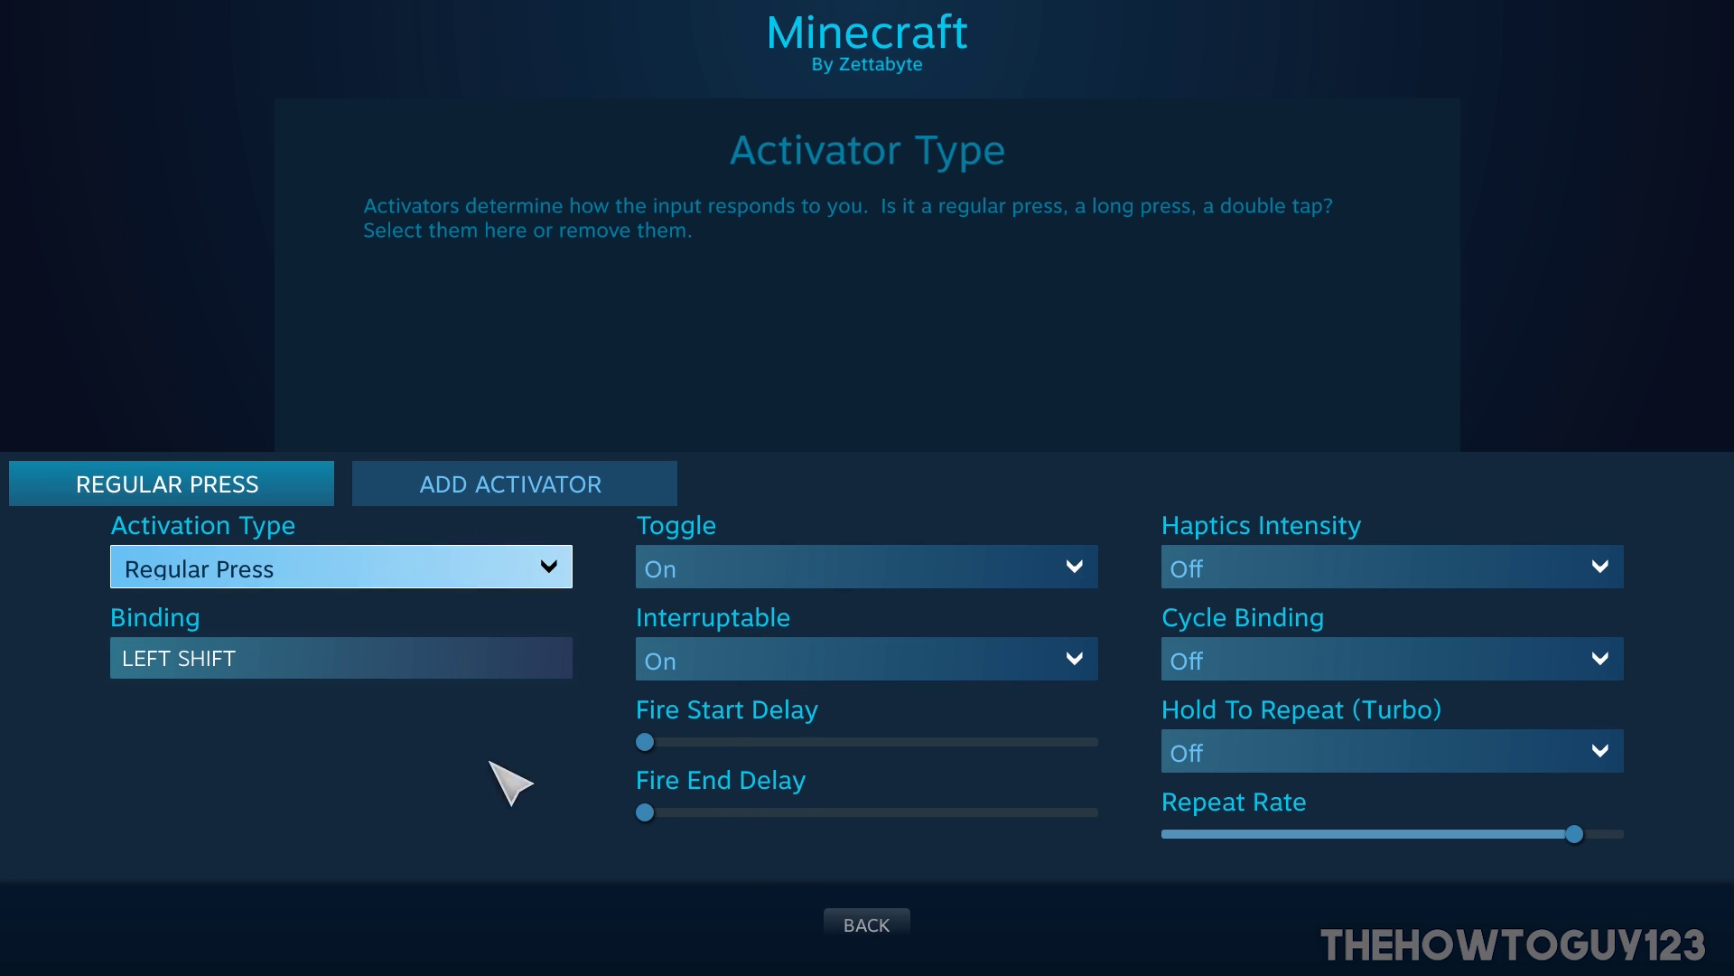
pyautogui.click(840, 921)
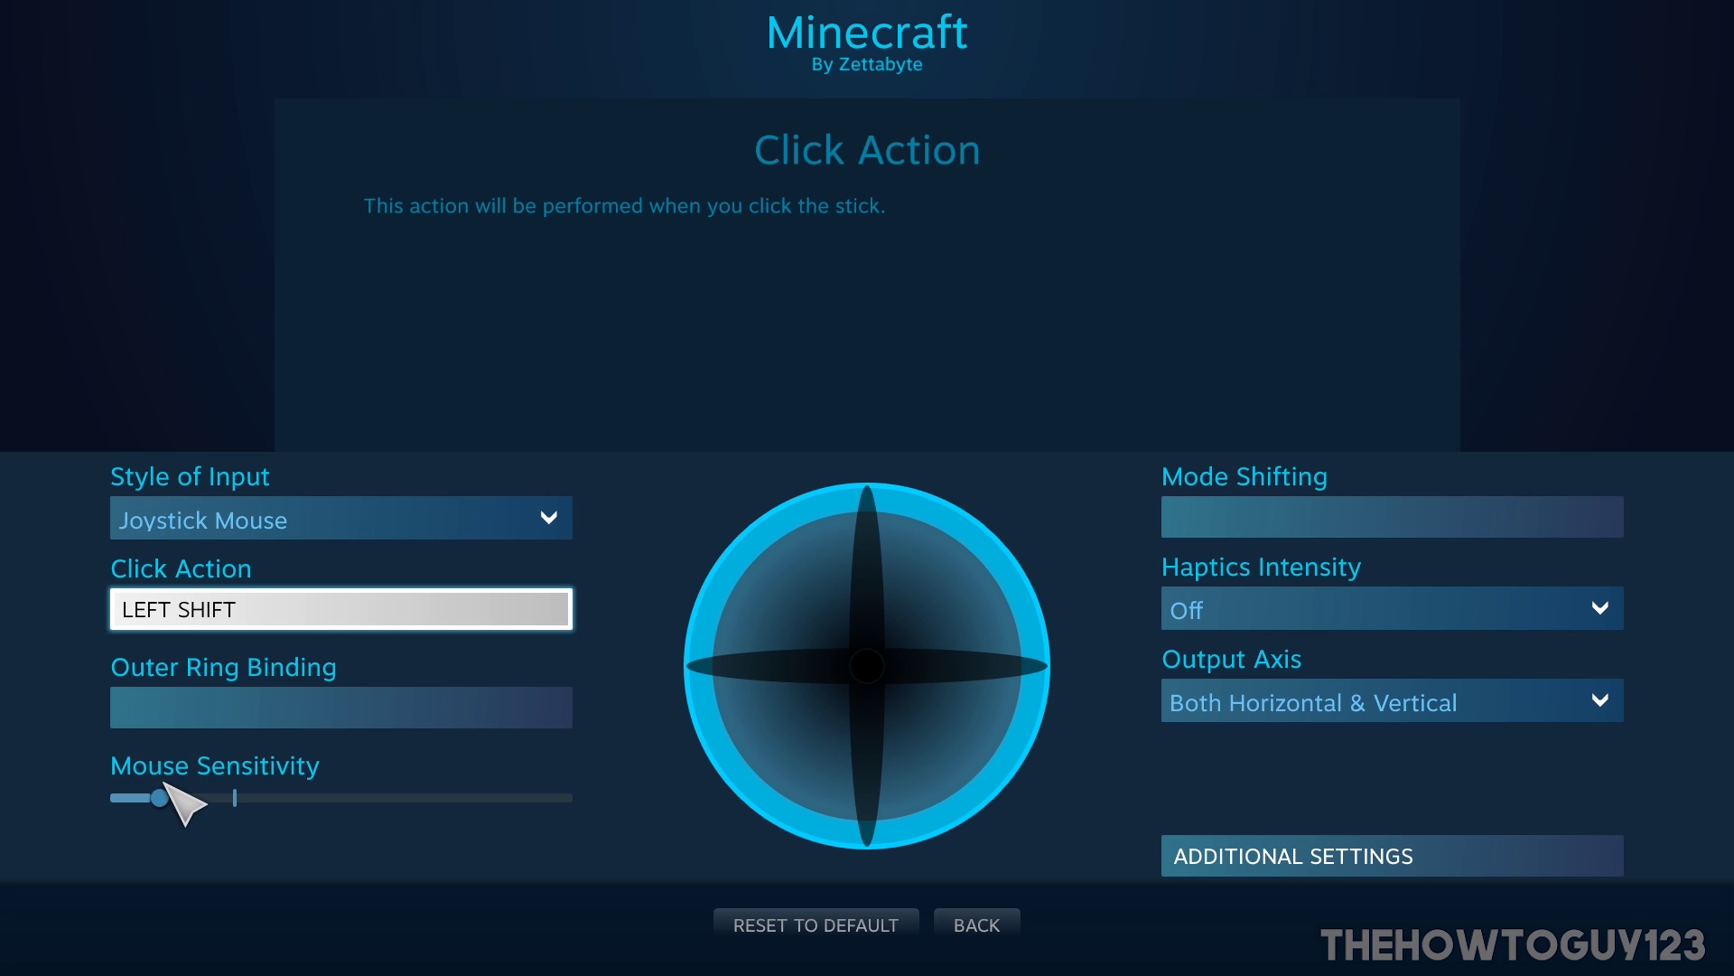
pyautogui.click(1255, 857)
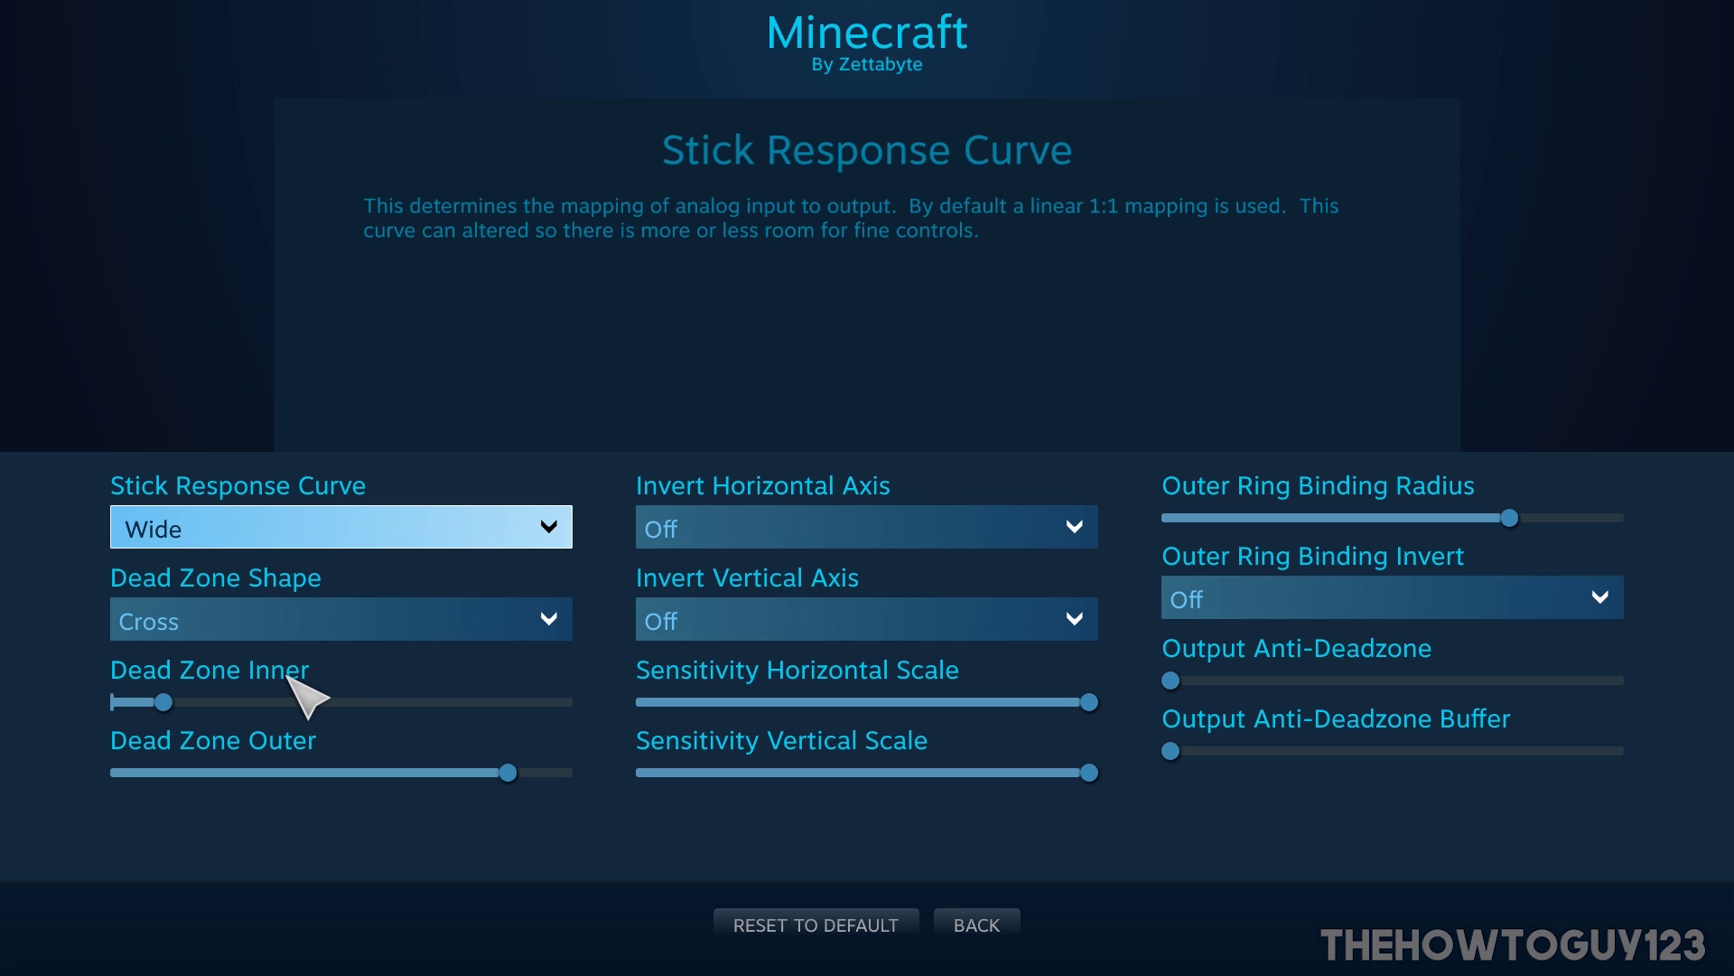
pyautogui.click(996, 923)
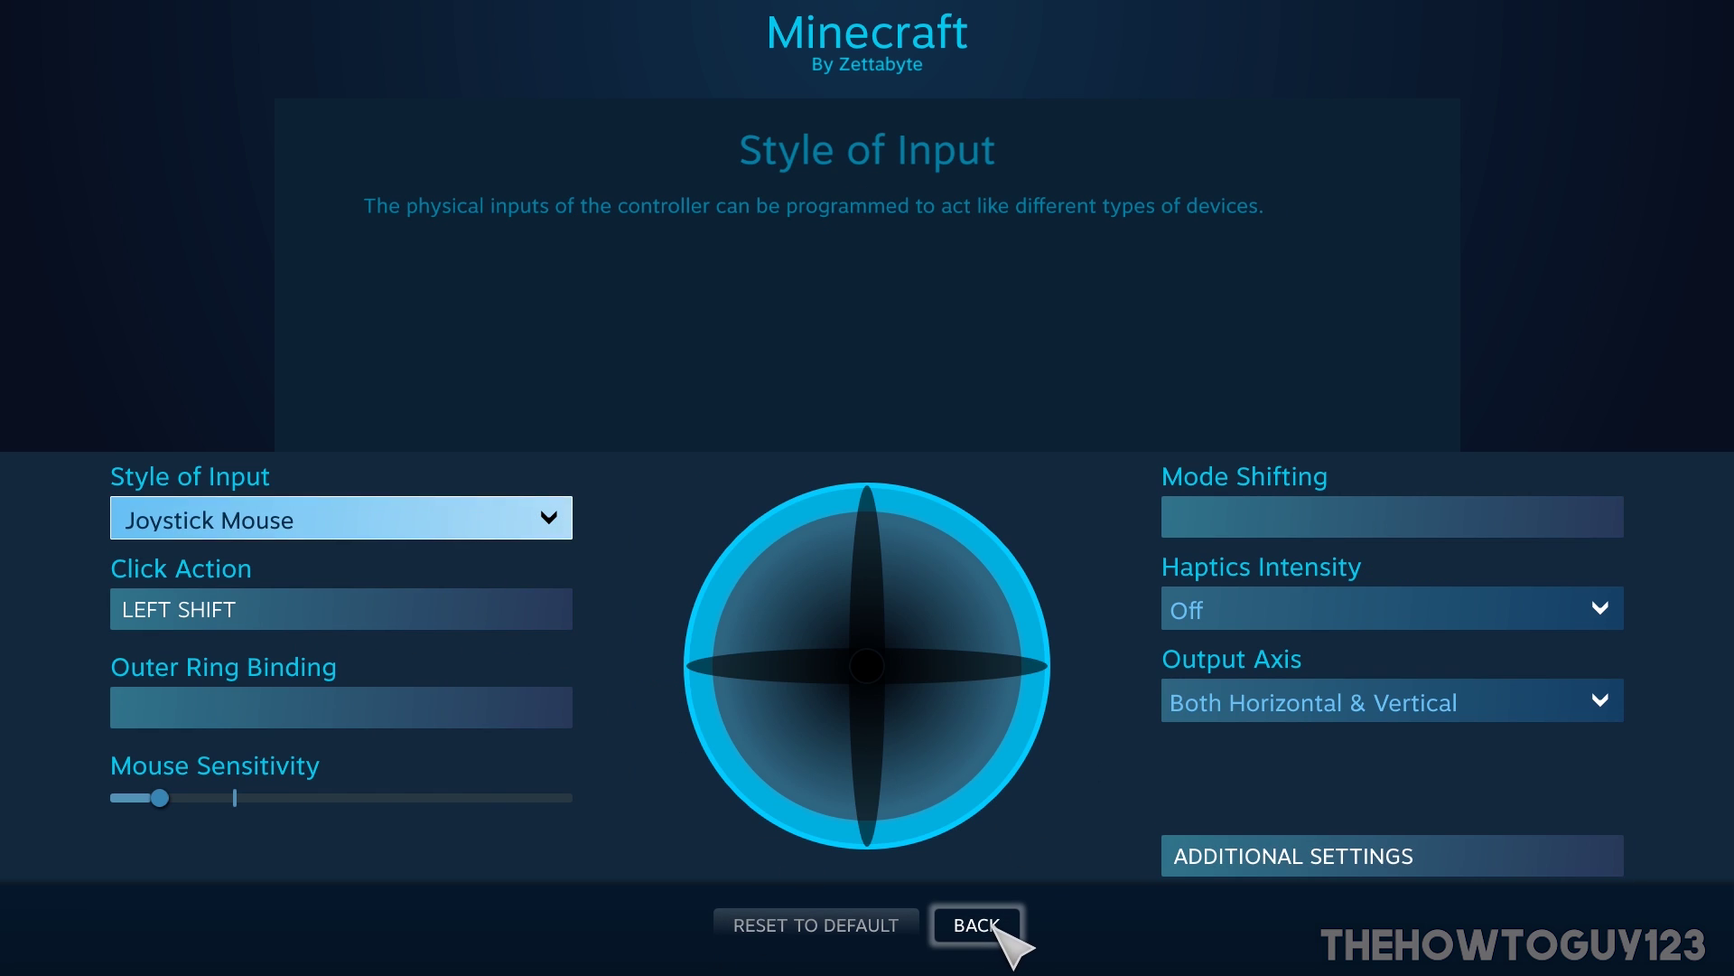
pyautogui.click(998, 923)
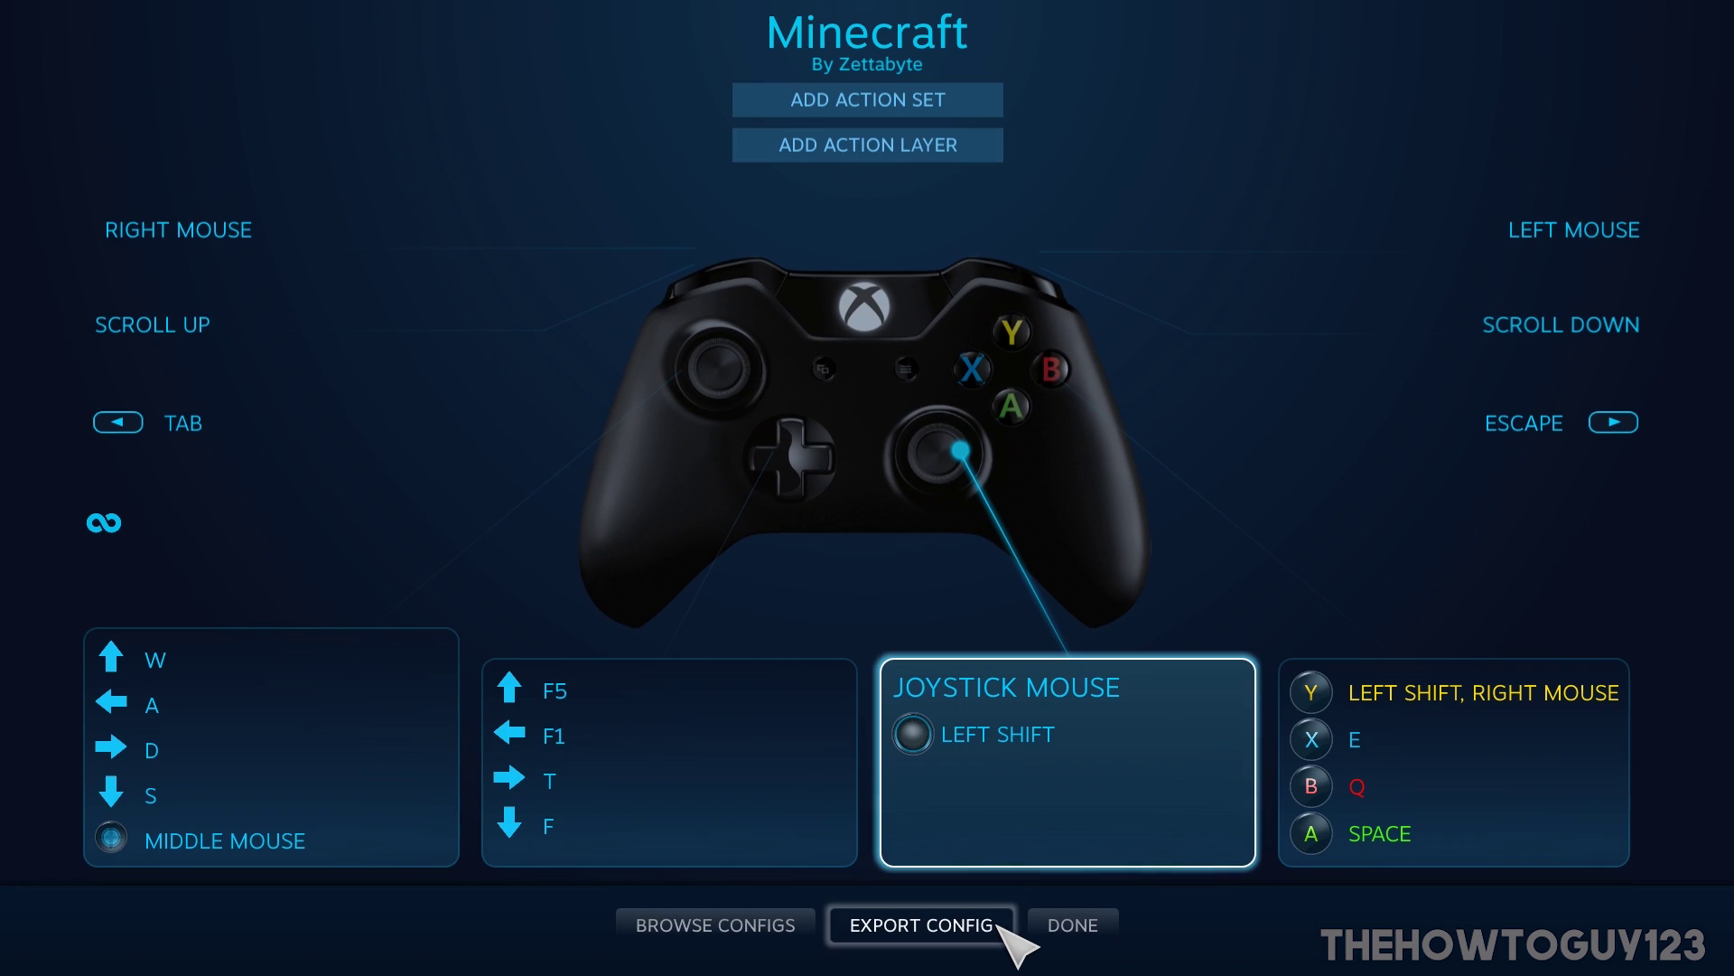
# Check the face buttons' X, A and B bindings: E, Space and Q.
pyautogui.click(1413, 746)
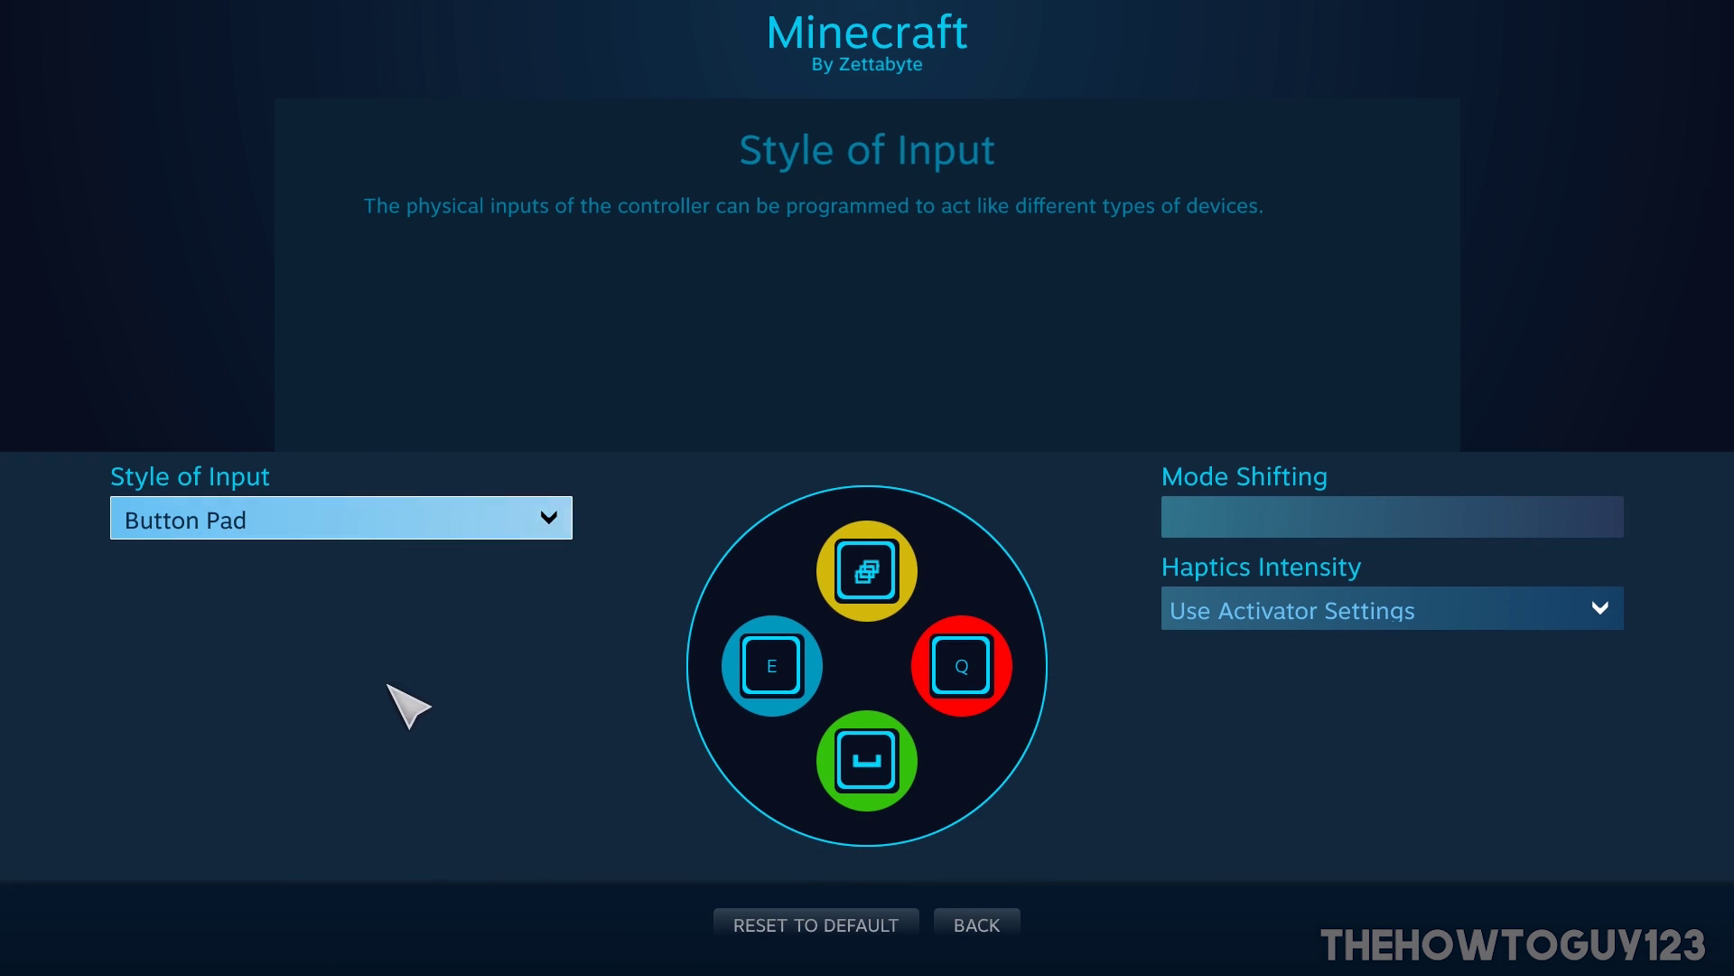
pyautogui.click(807, 691)
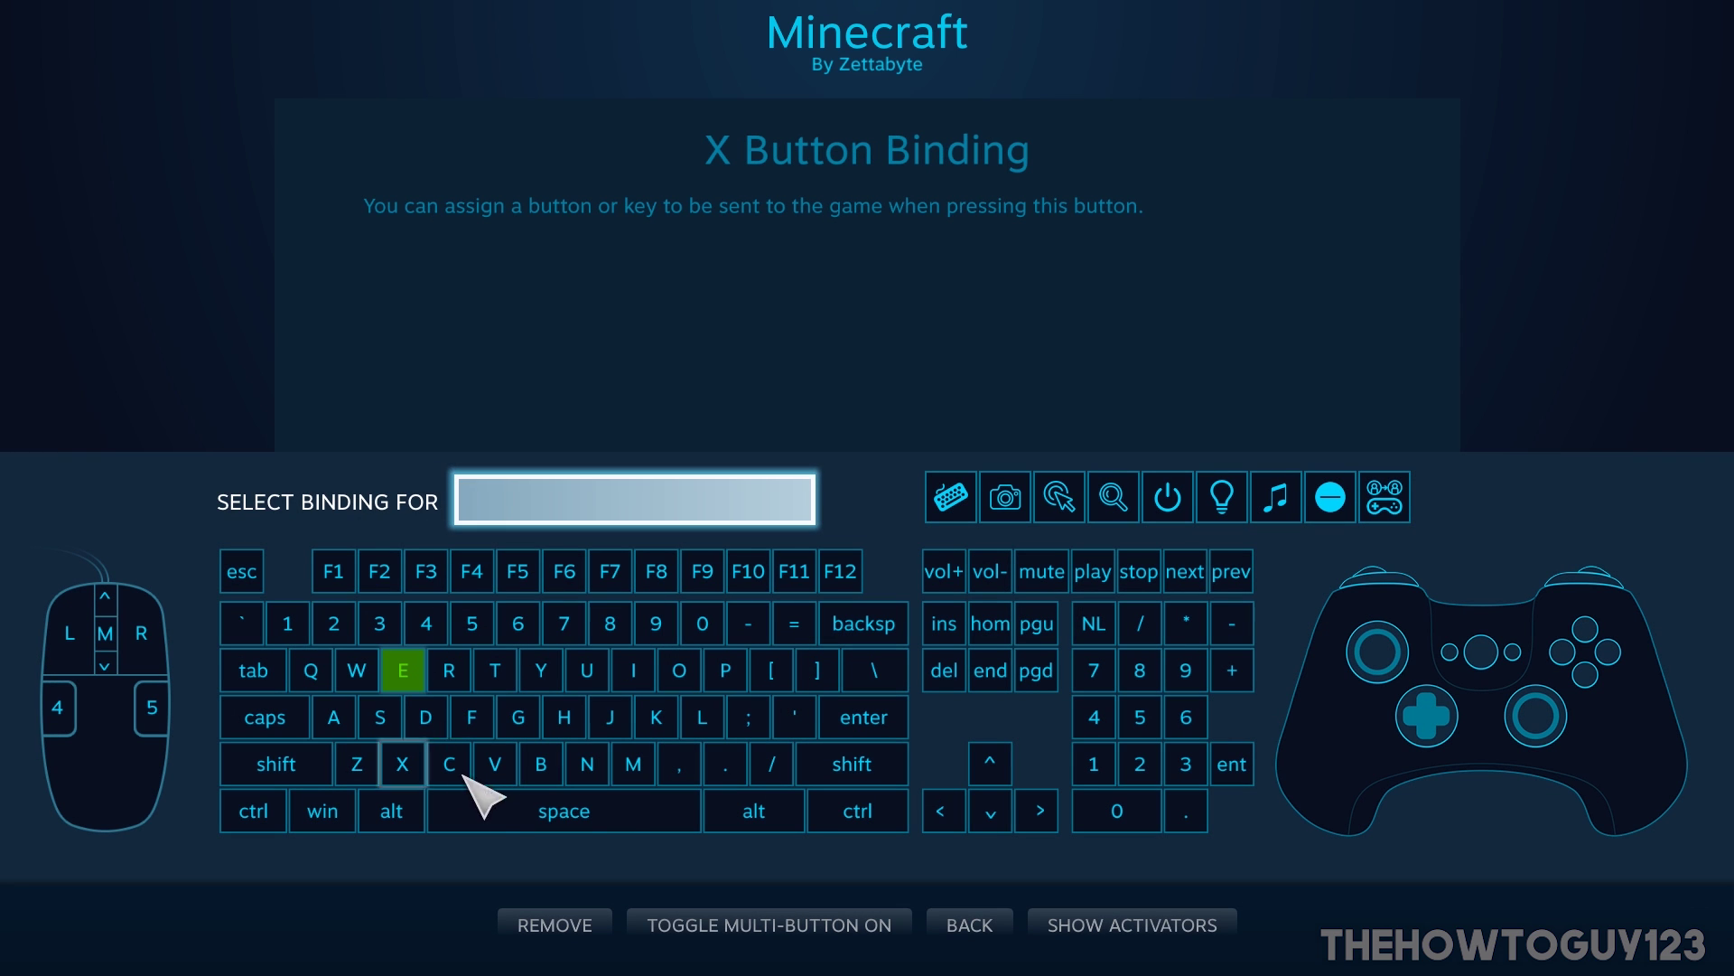
pyautogui.click(969, 924)
pyautogui.click(881, 779)
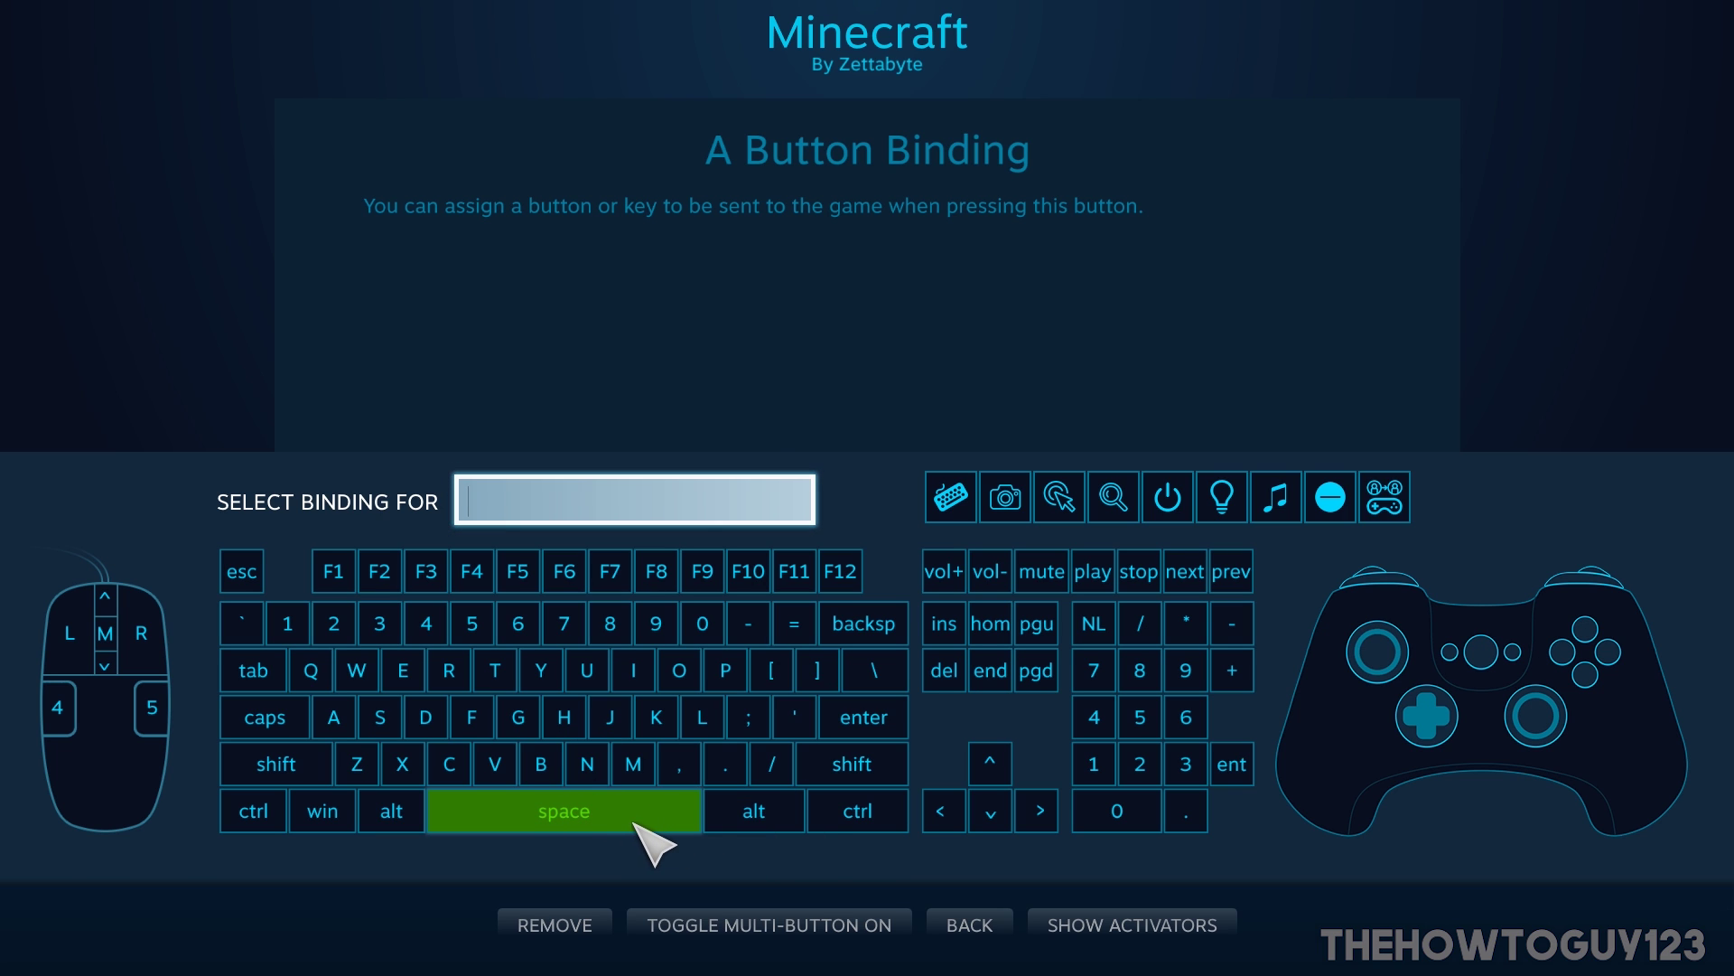
pyautogui.click(975, 923)
pyautogui.click(965, 691)
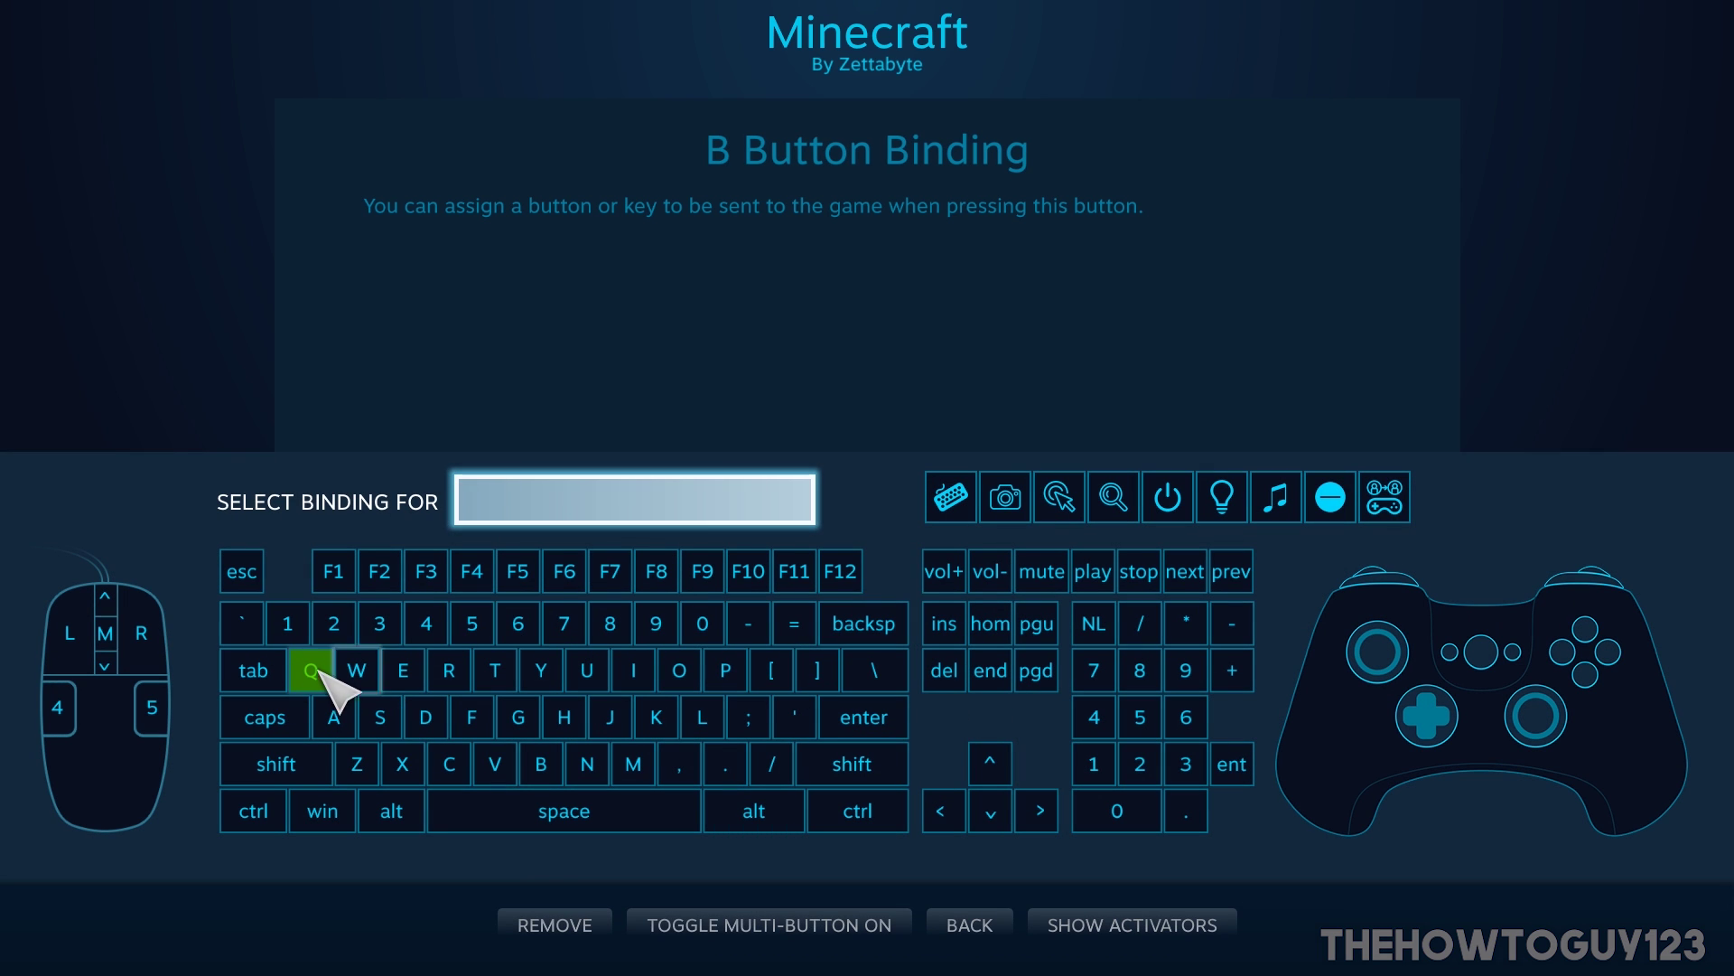
pyautogui.click(967, 924)
# Confirm the Y button's Left Shift plus Right Mouse binding and return to the overview.
pyautogui.click(862, 587)
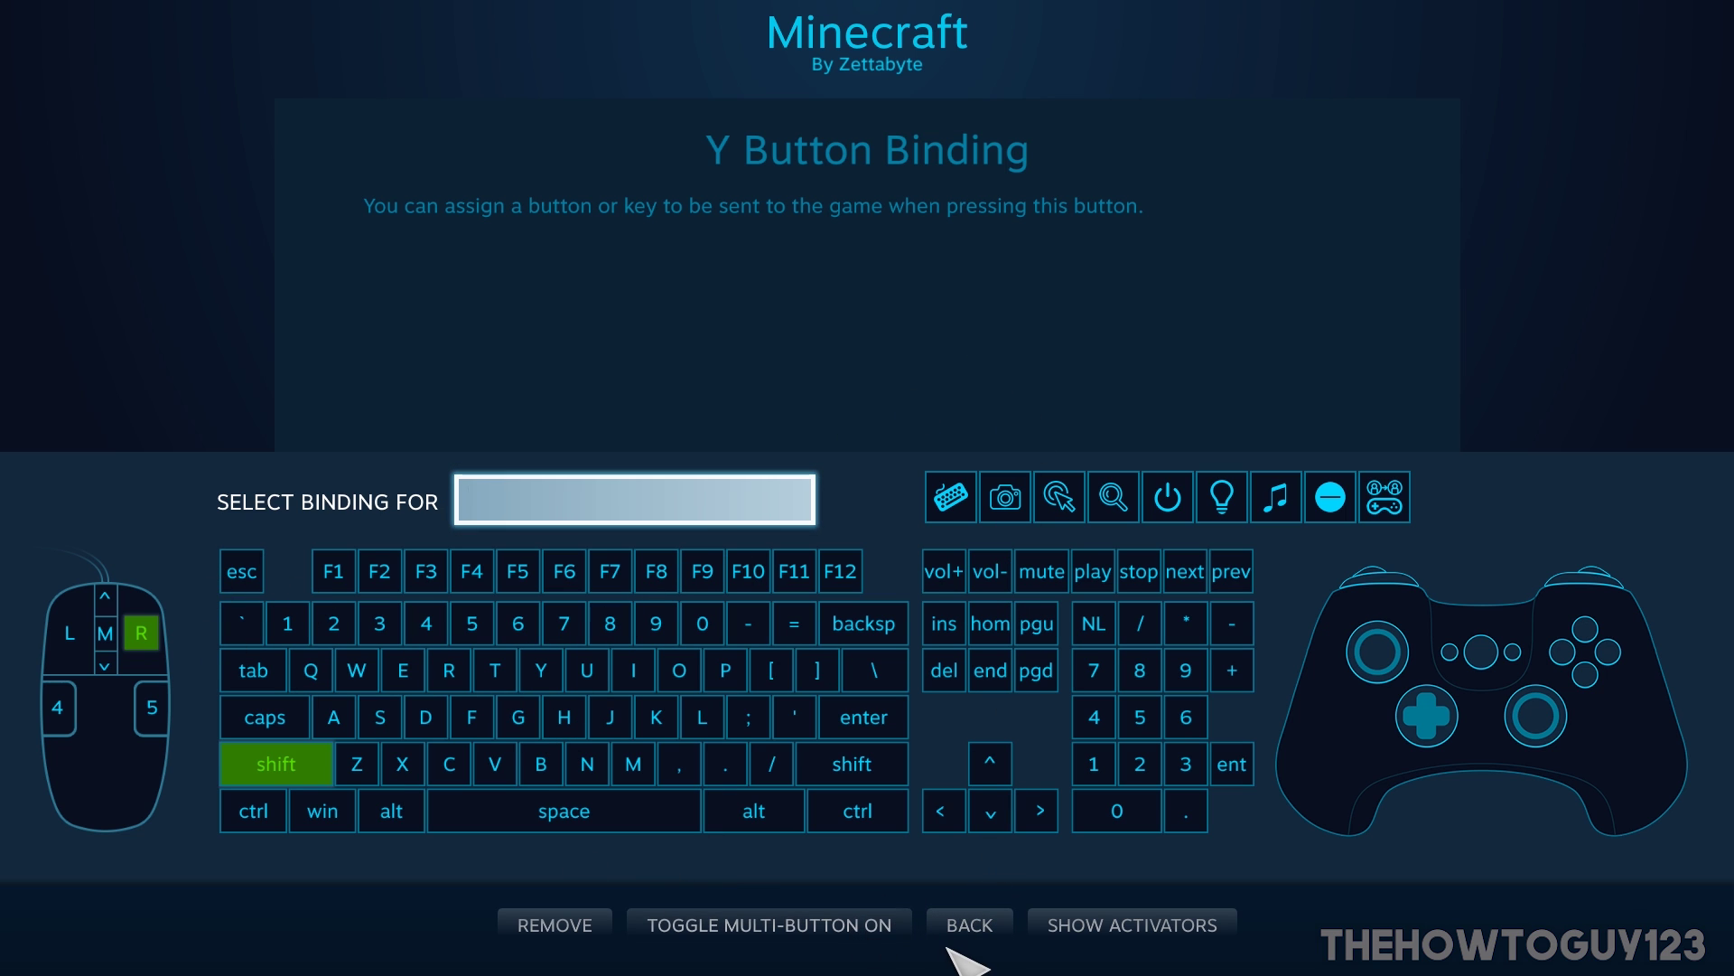
pyautogui.click(976, 935)
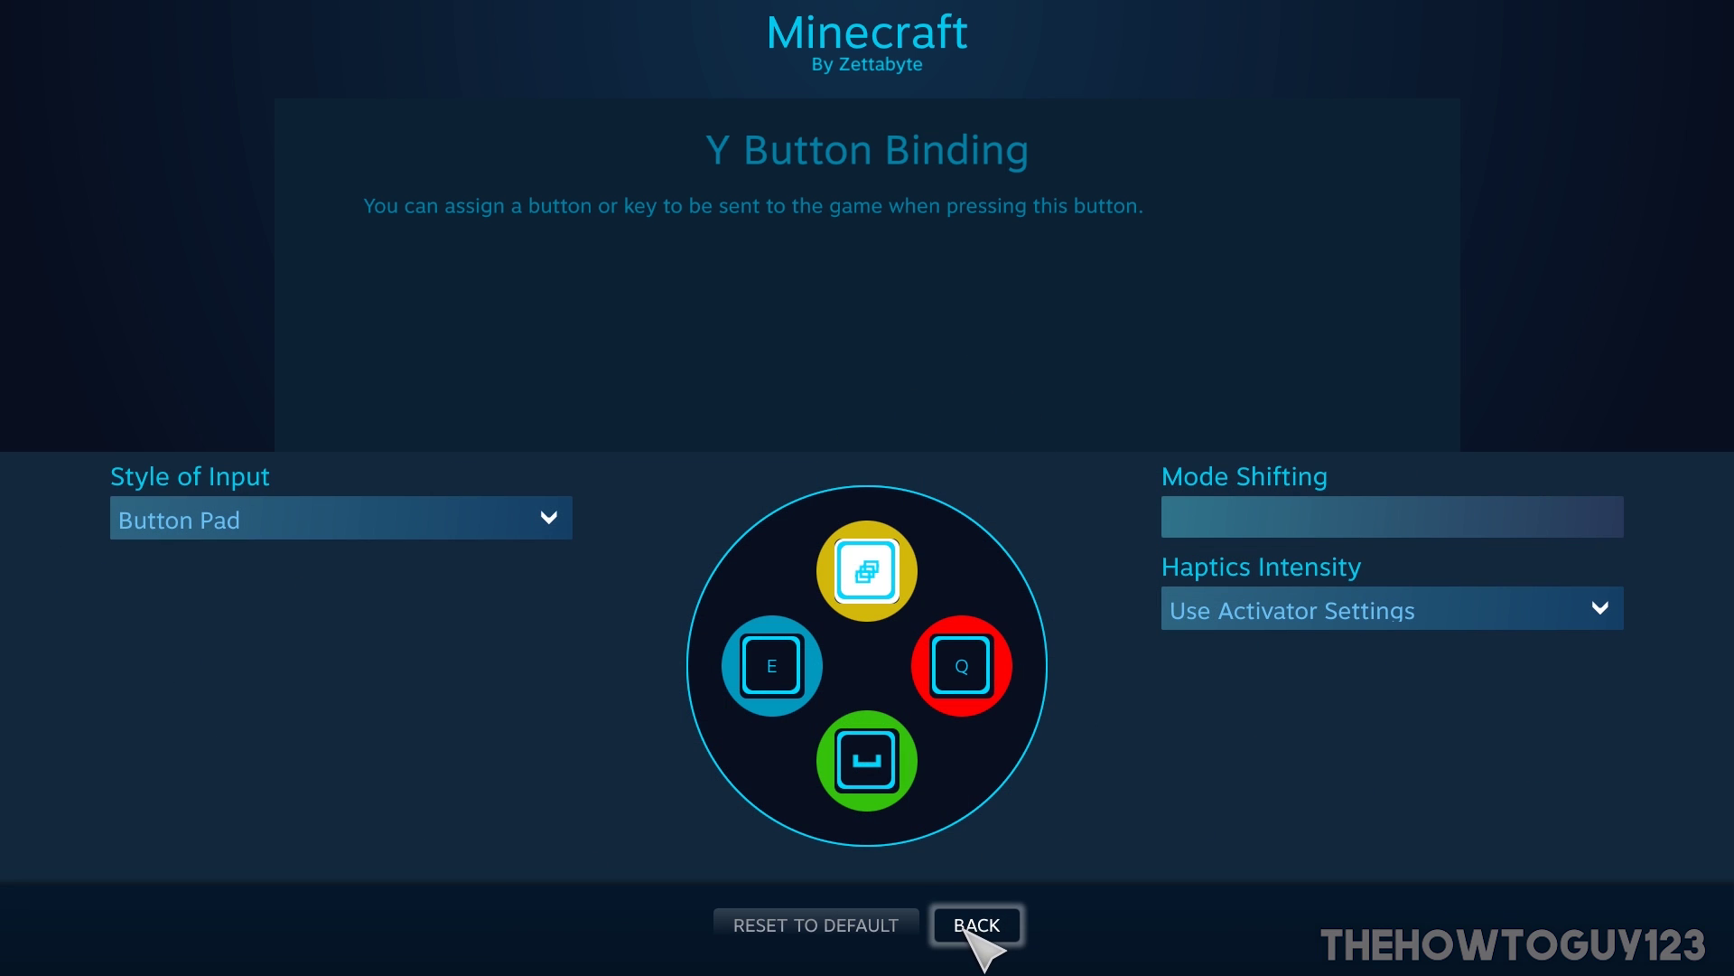
pyautogui.click(976, 931)
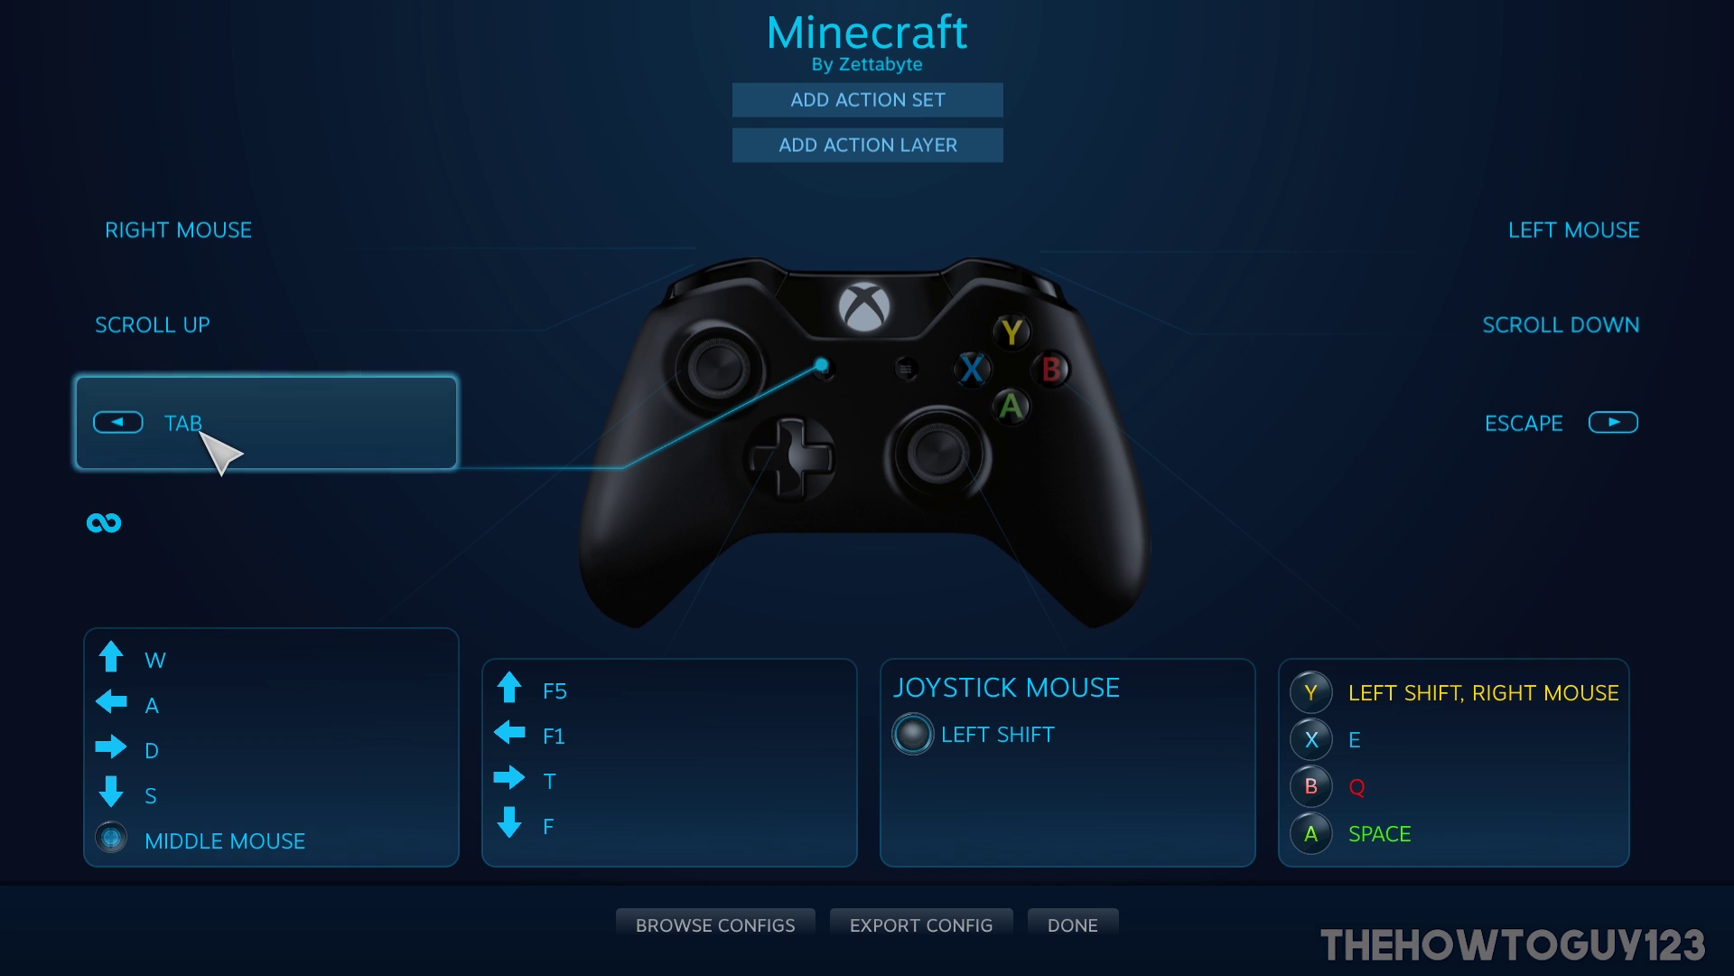
pyautogui.click(145, 438)
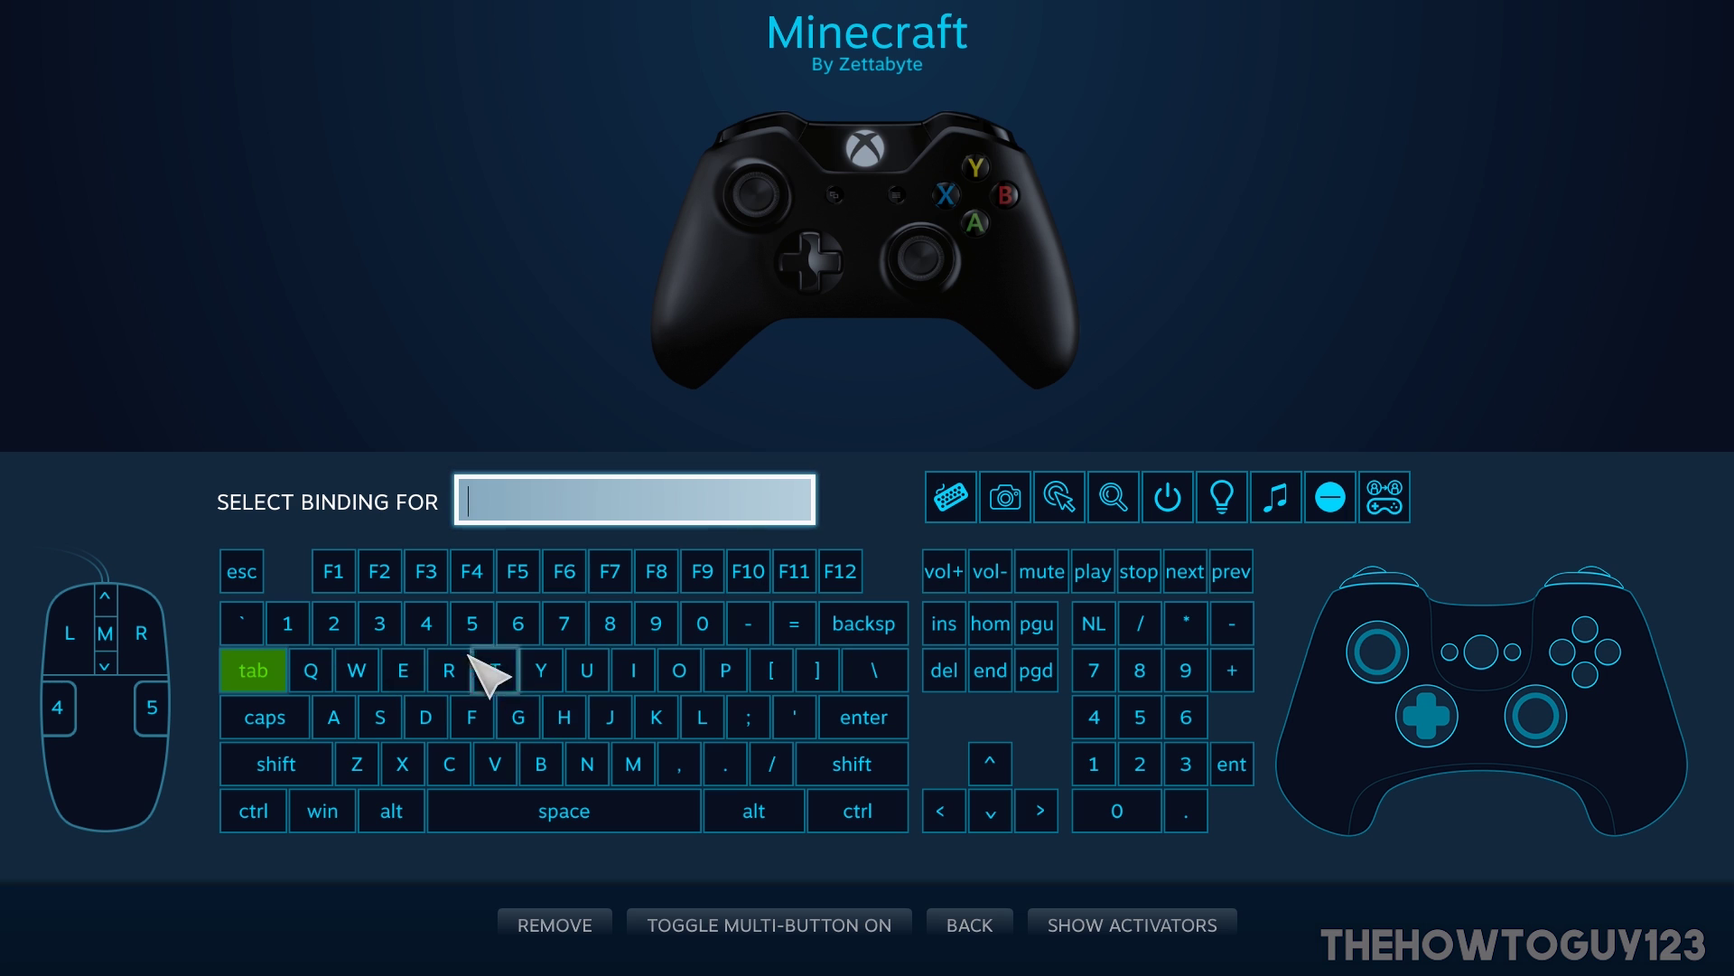
pyautogui.click(966, 920)
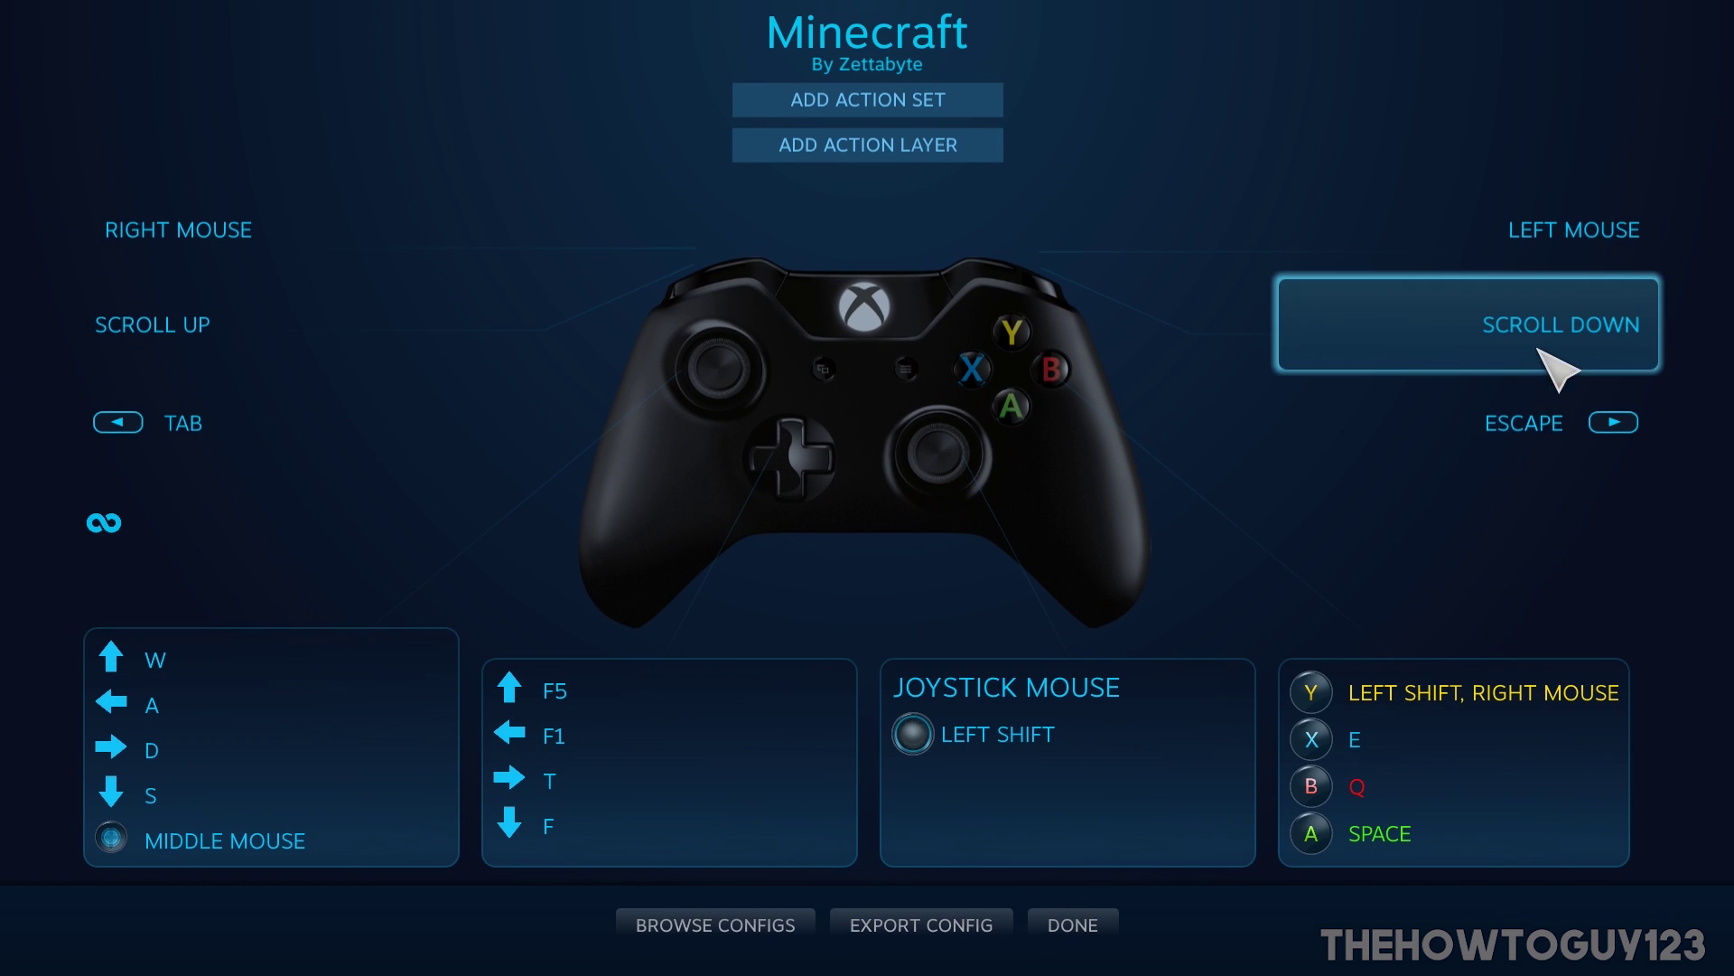
pyautogui.click(1482, 414)
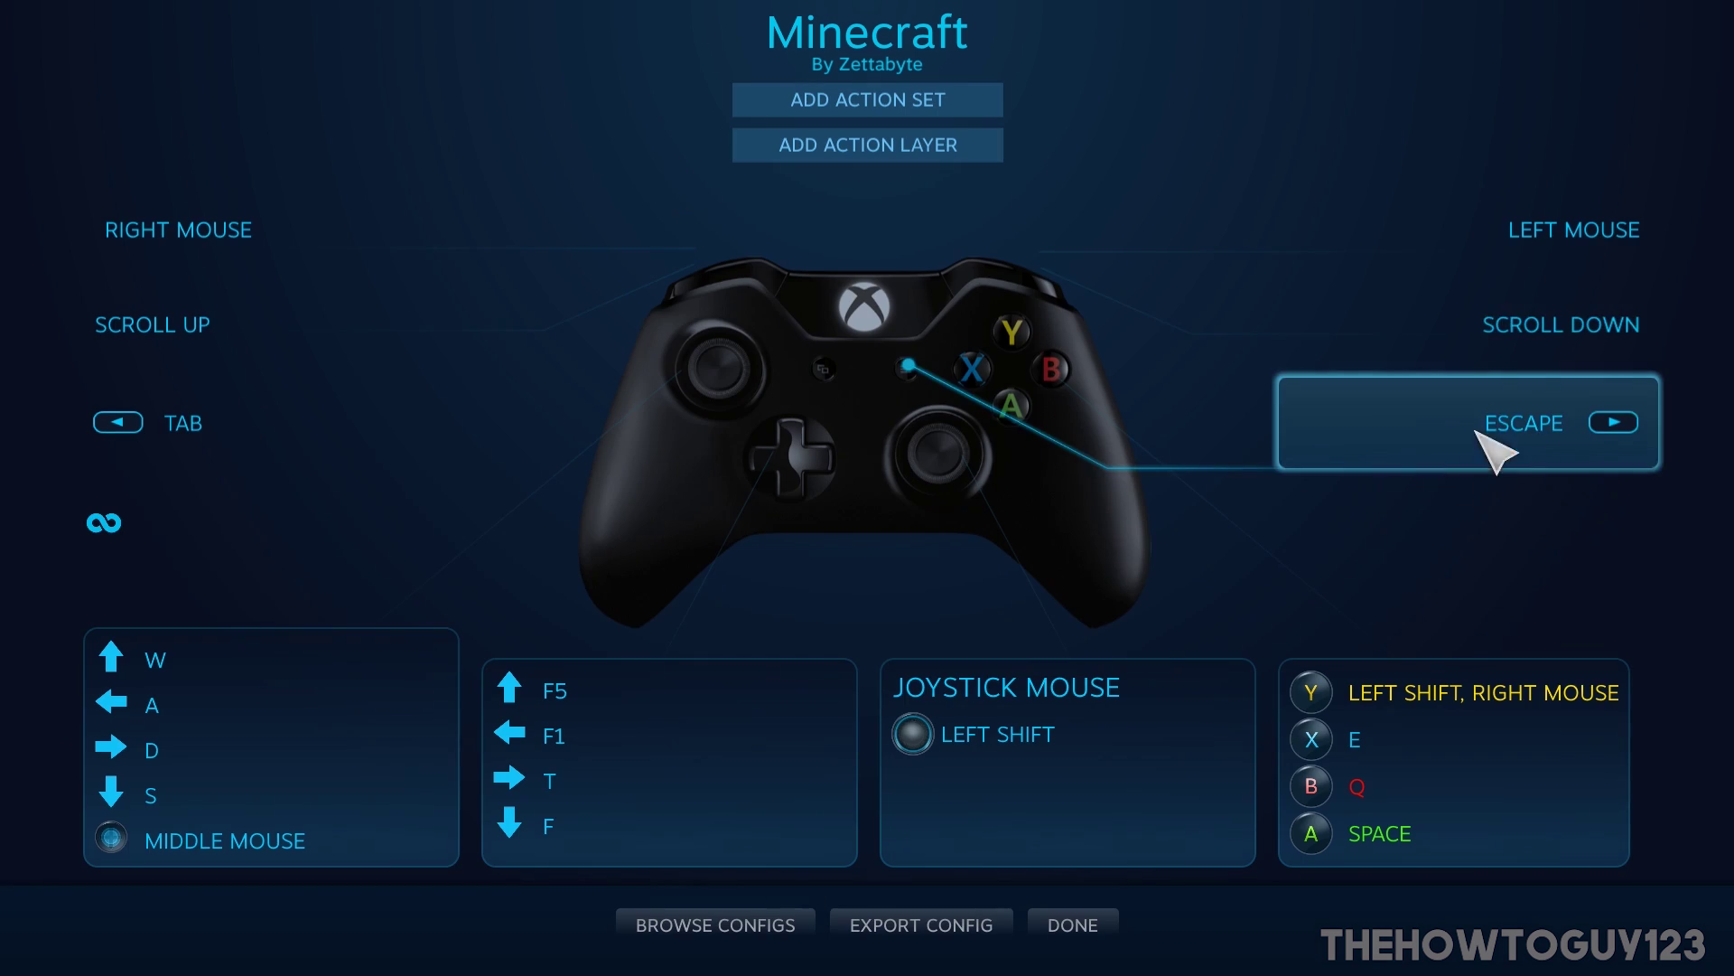
pyautogui.click(1490, 337)
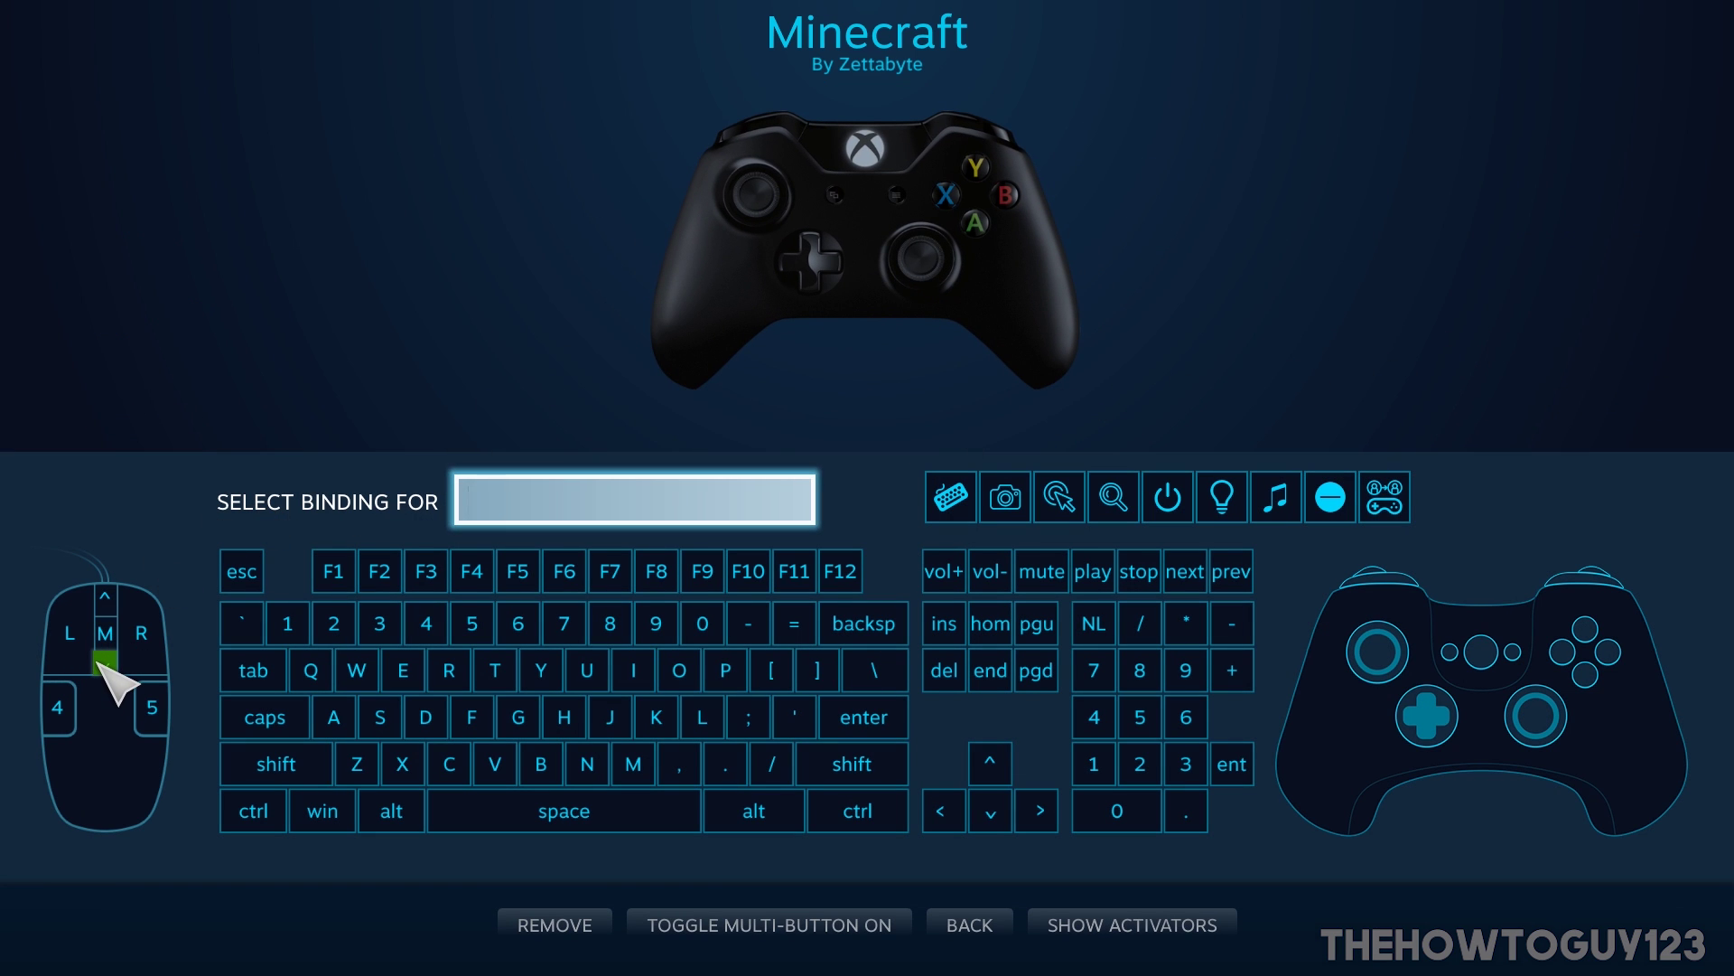
pyautogui.click(960, 926)
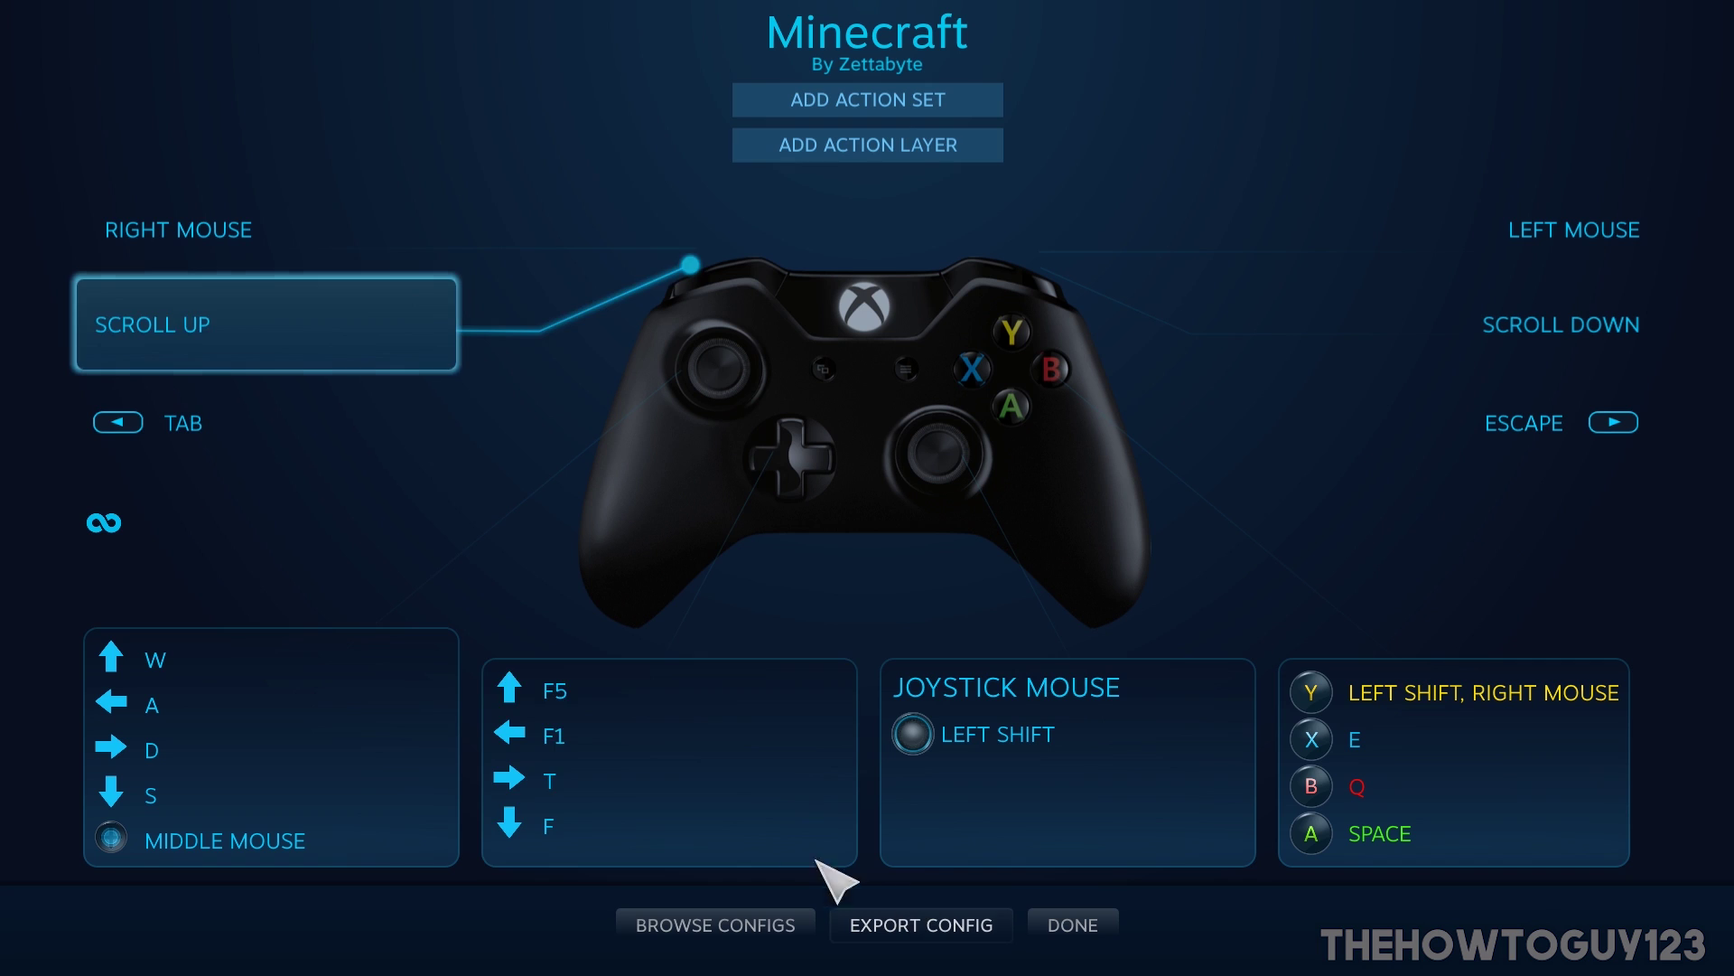
pyautogui.click(349, 316)
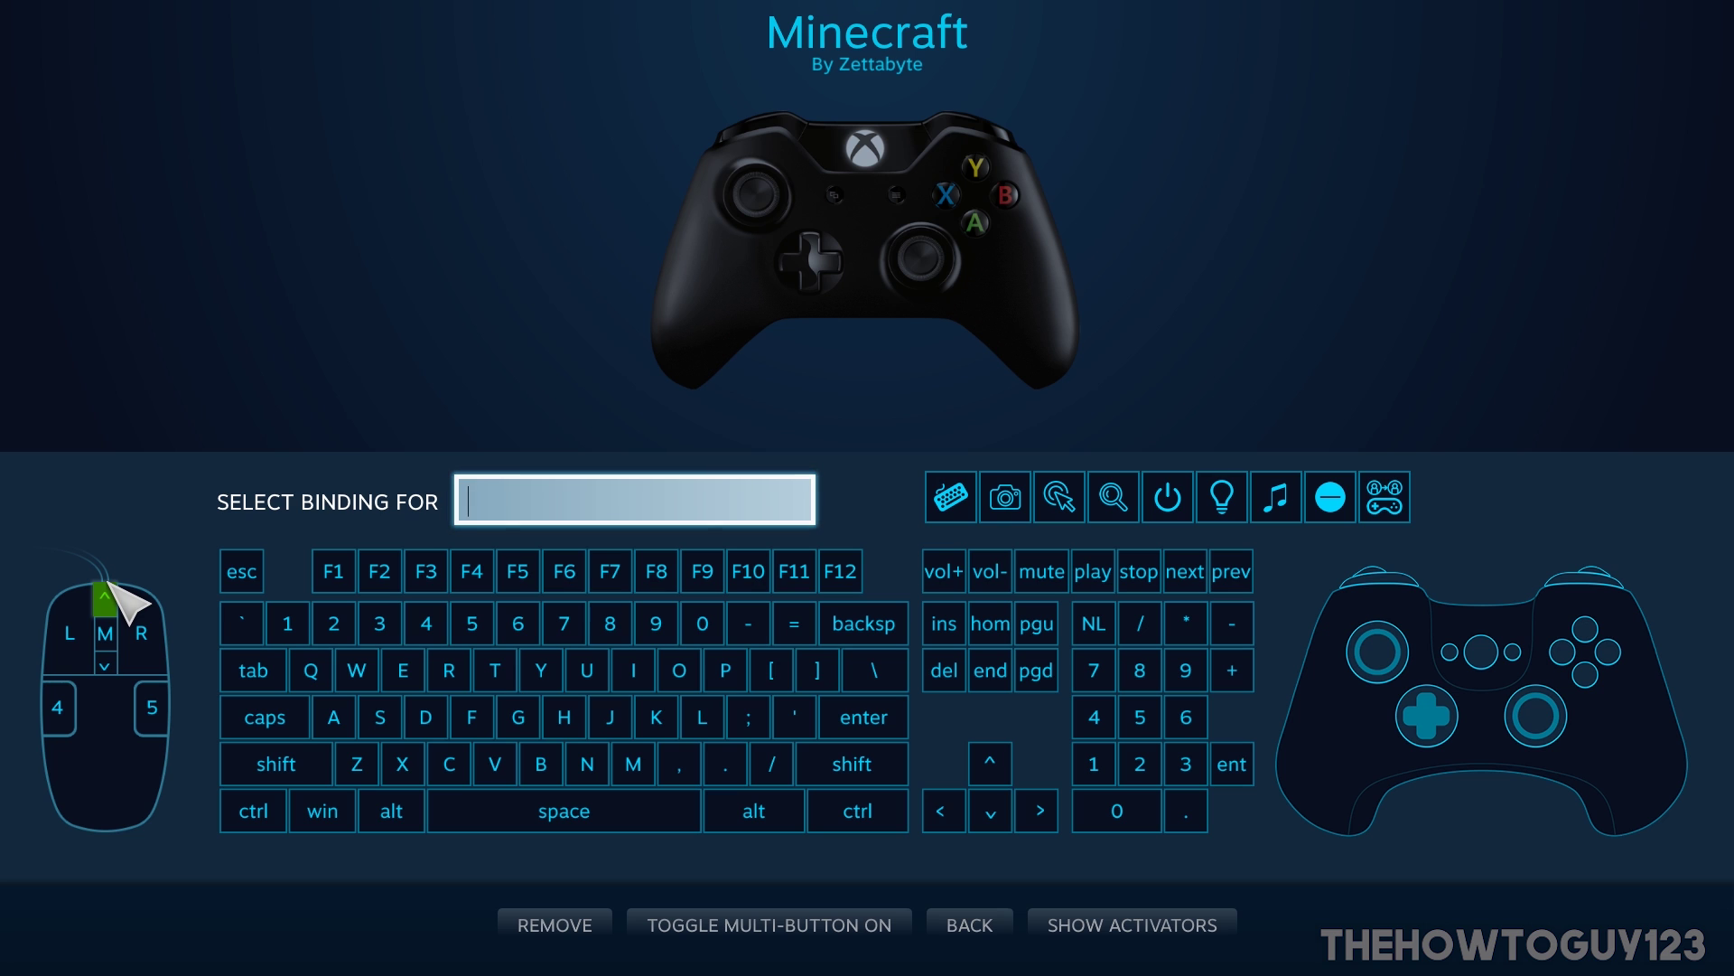
pyautogui.click(976, 927)
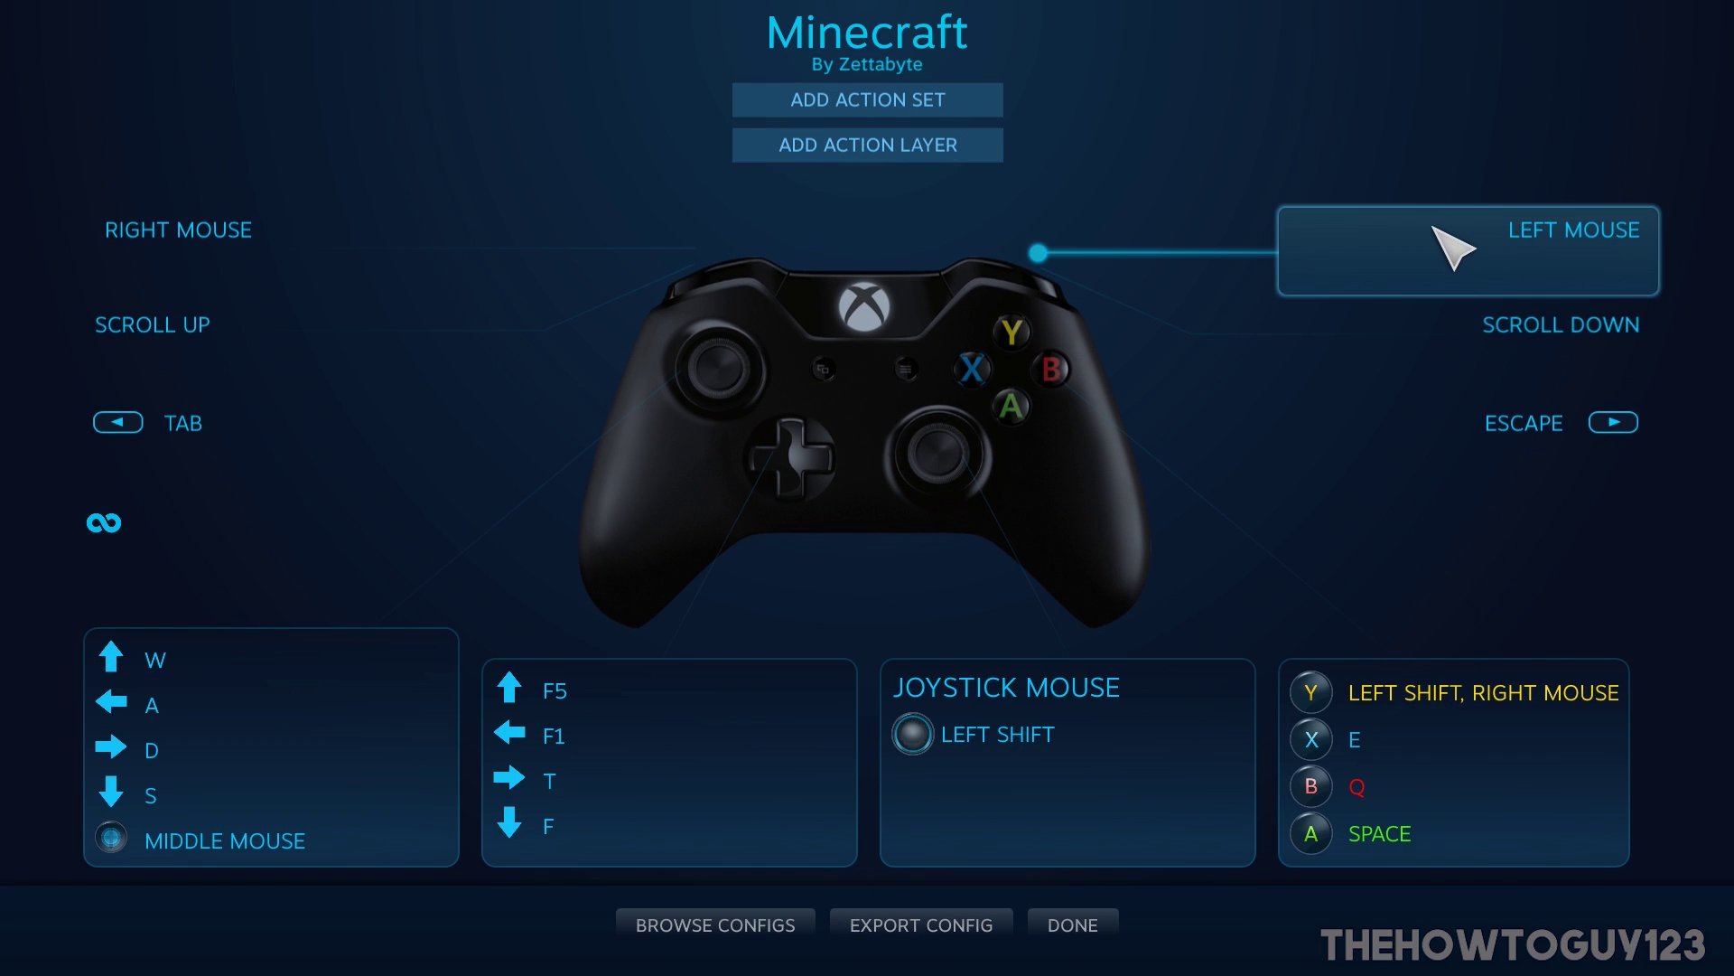
pyautogui.click(1398, 279)
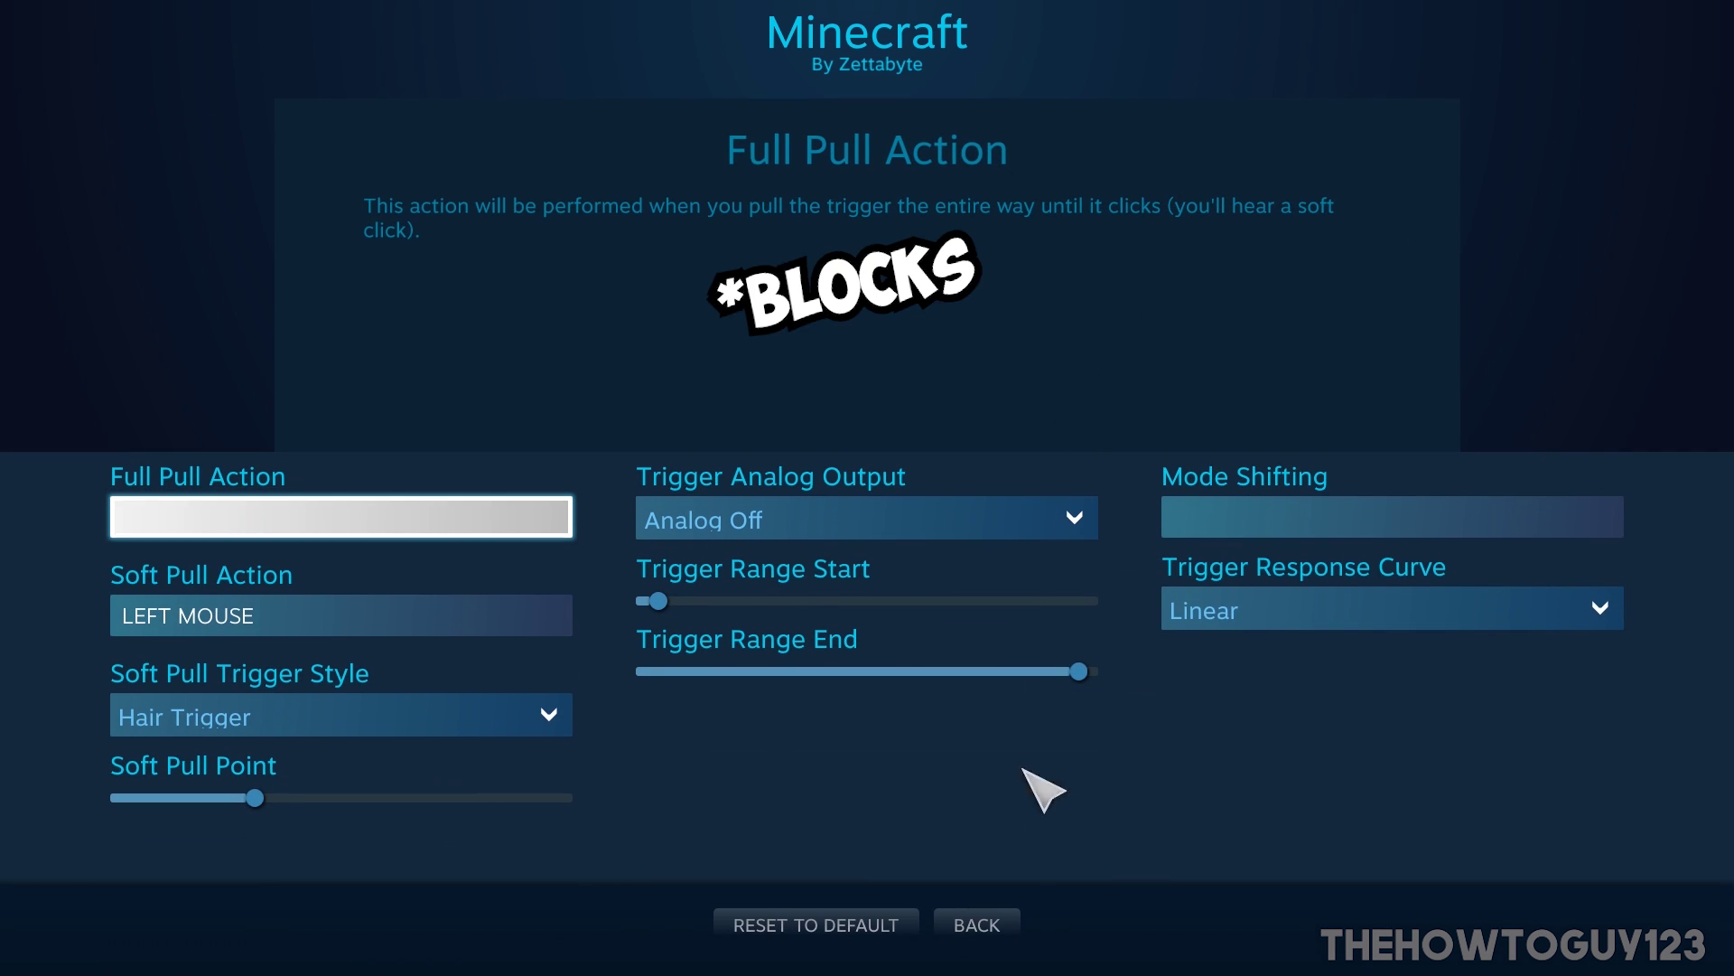
pyautogui.click(973, 936)
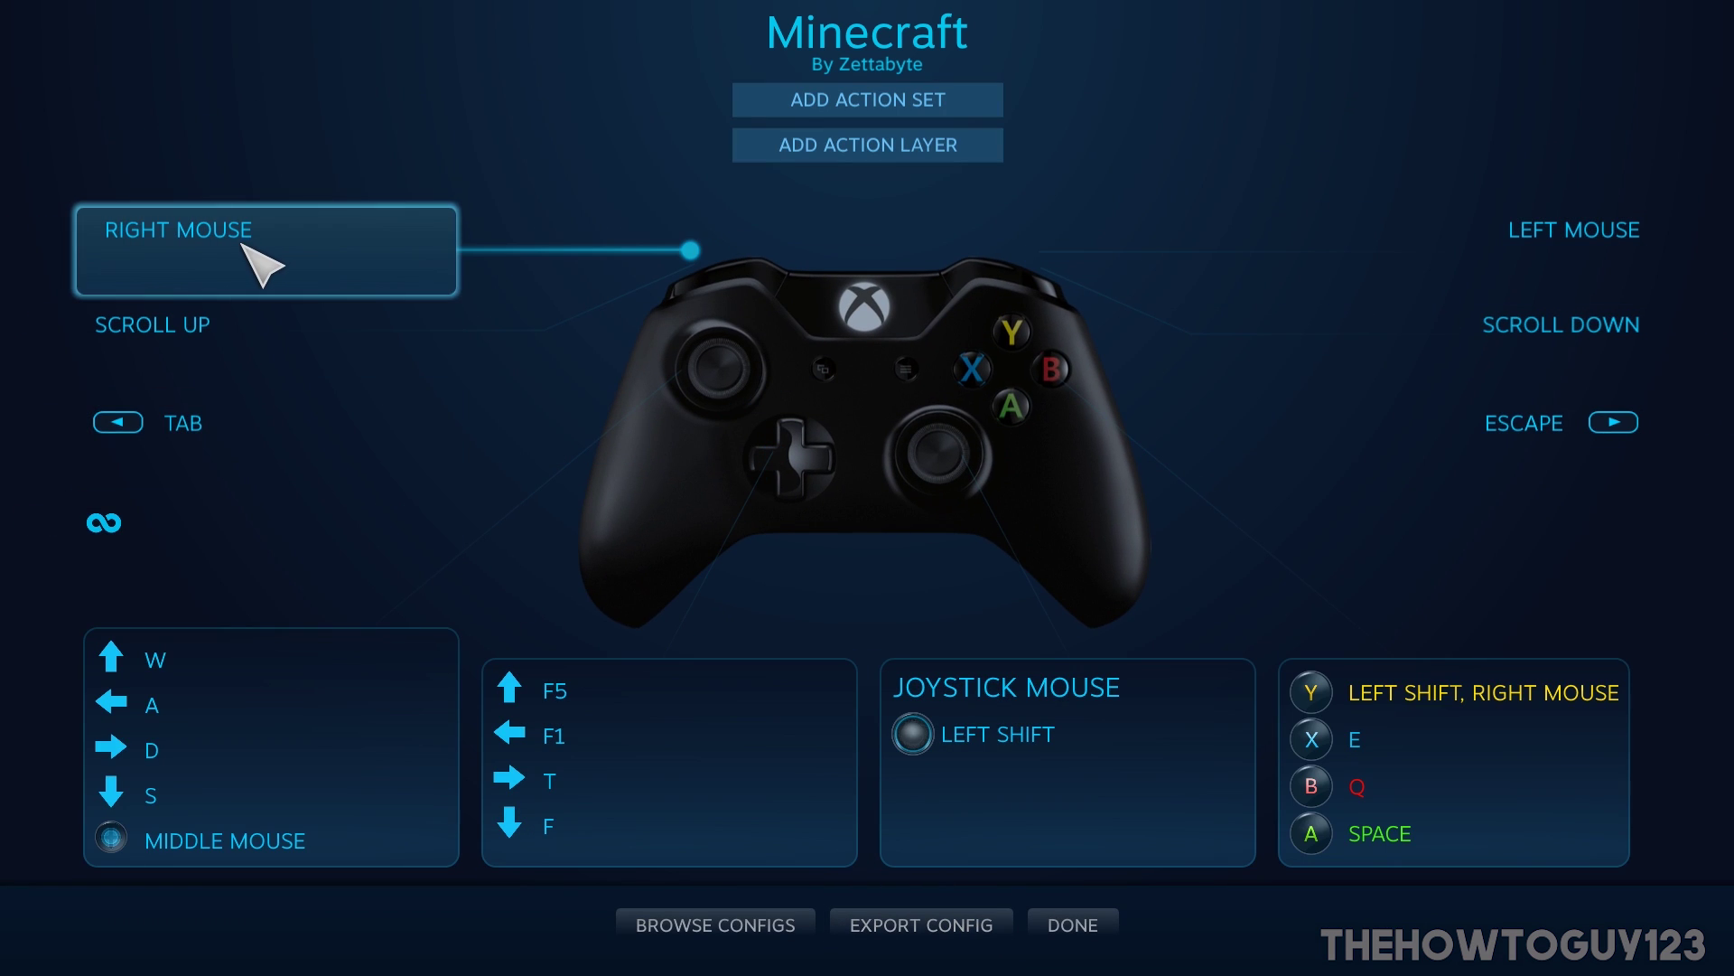
pyautogui.click(257, 268)
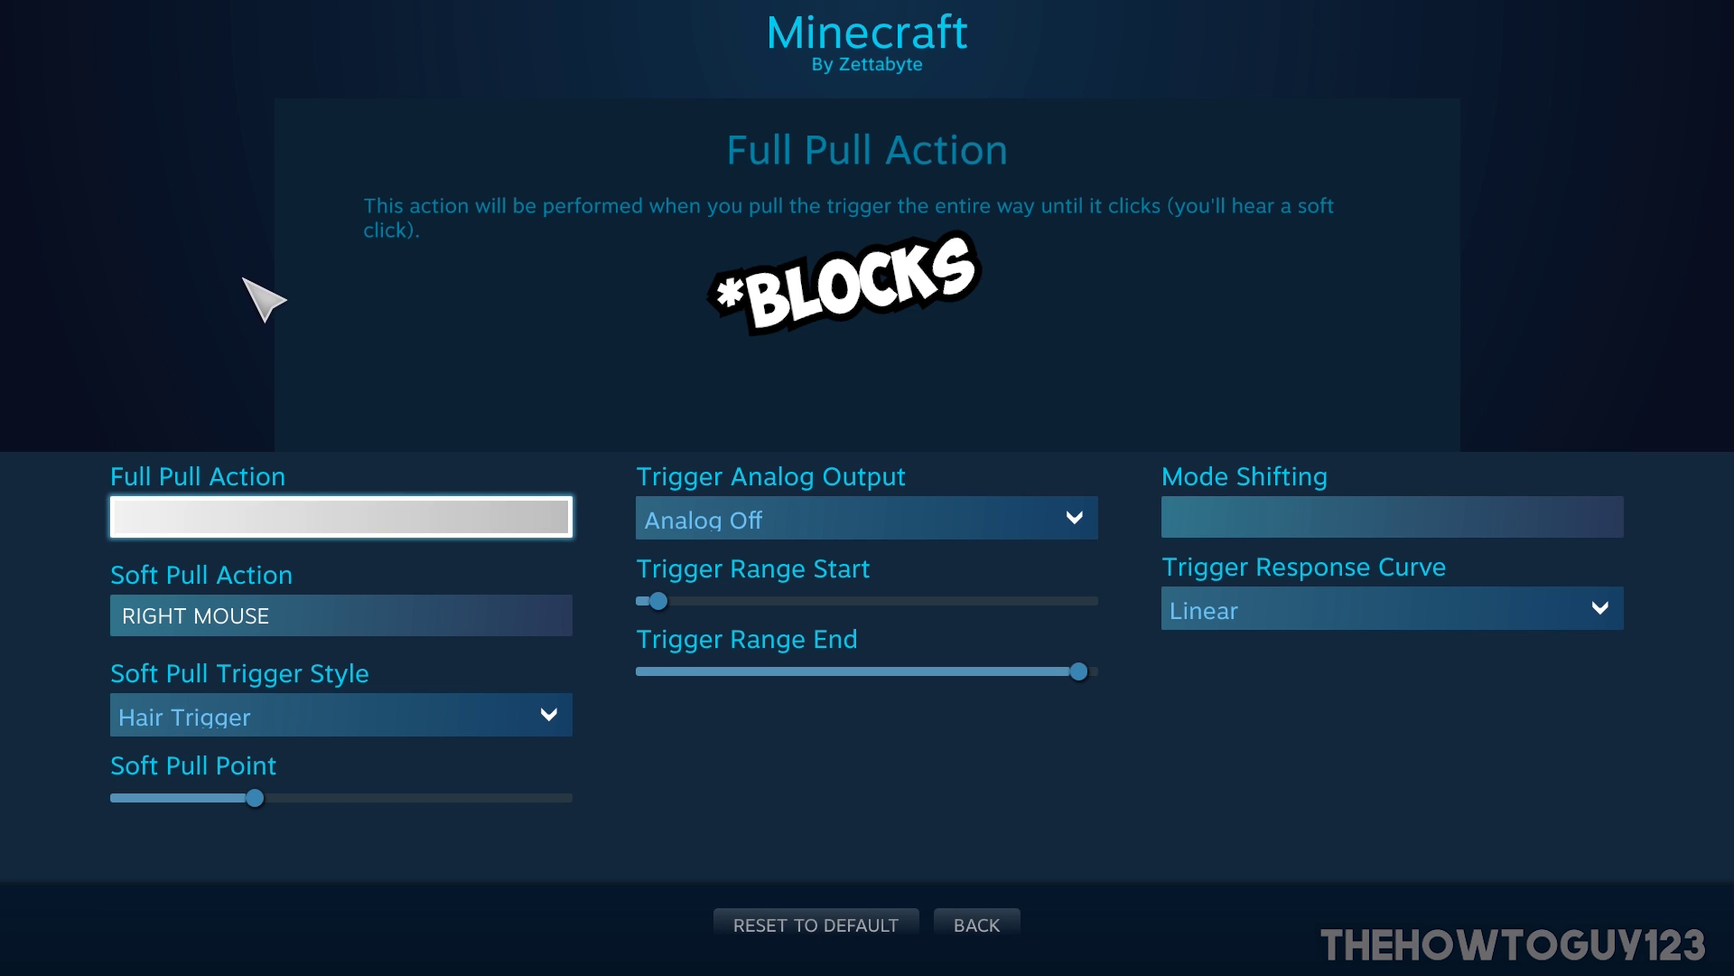
pyautogui.click(976, 925)
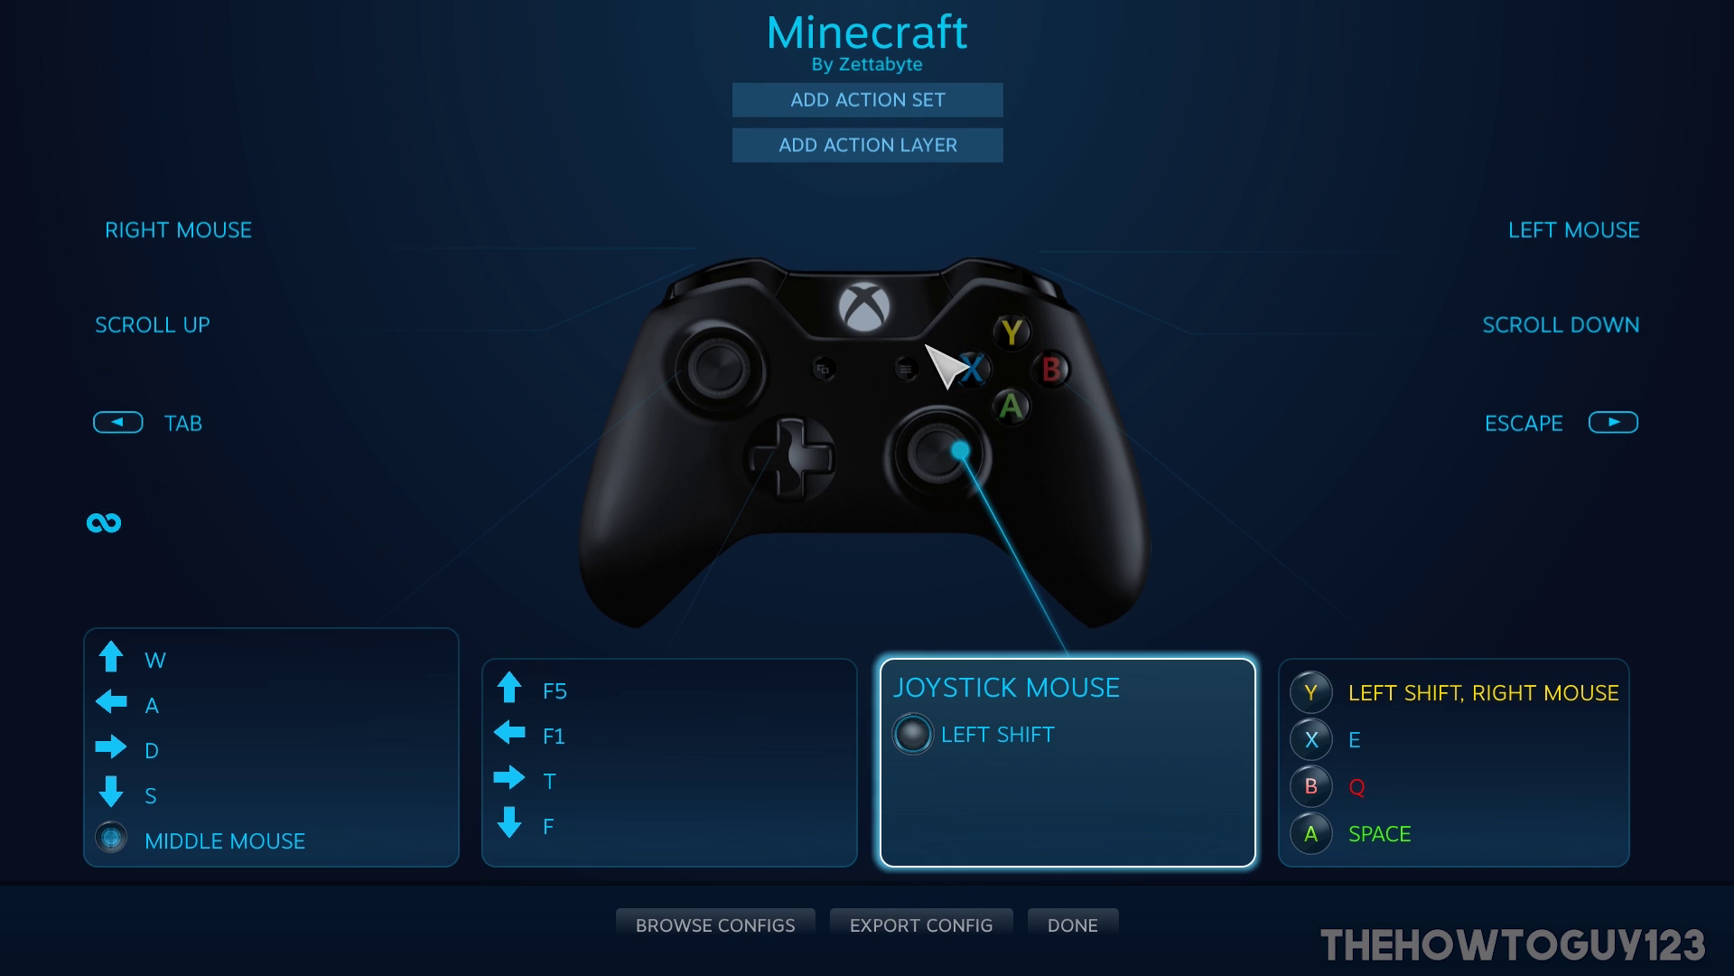
# Export the controller layout as a new personal Minecraft binding.
pyautogui.click(906, 934)
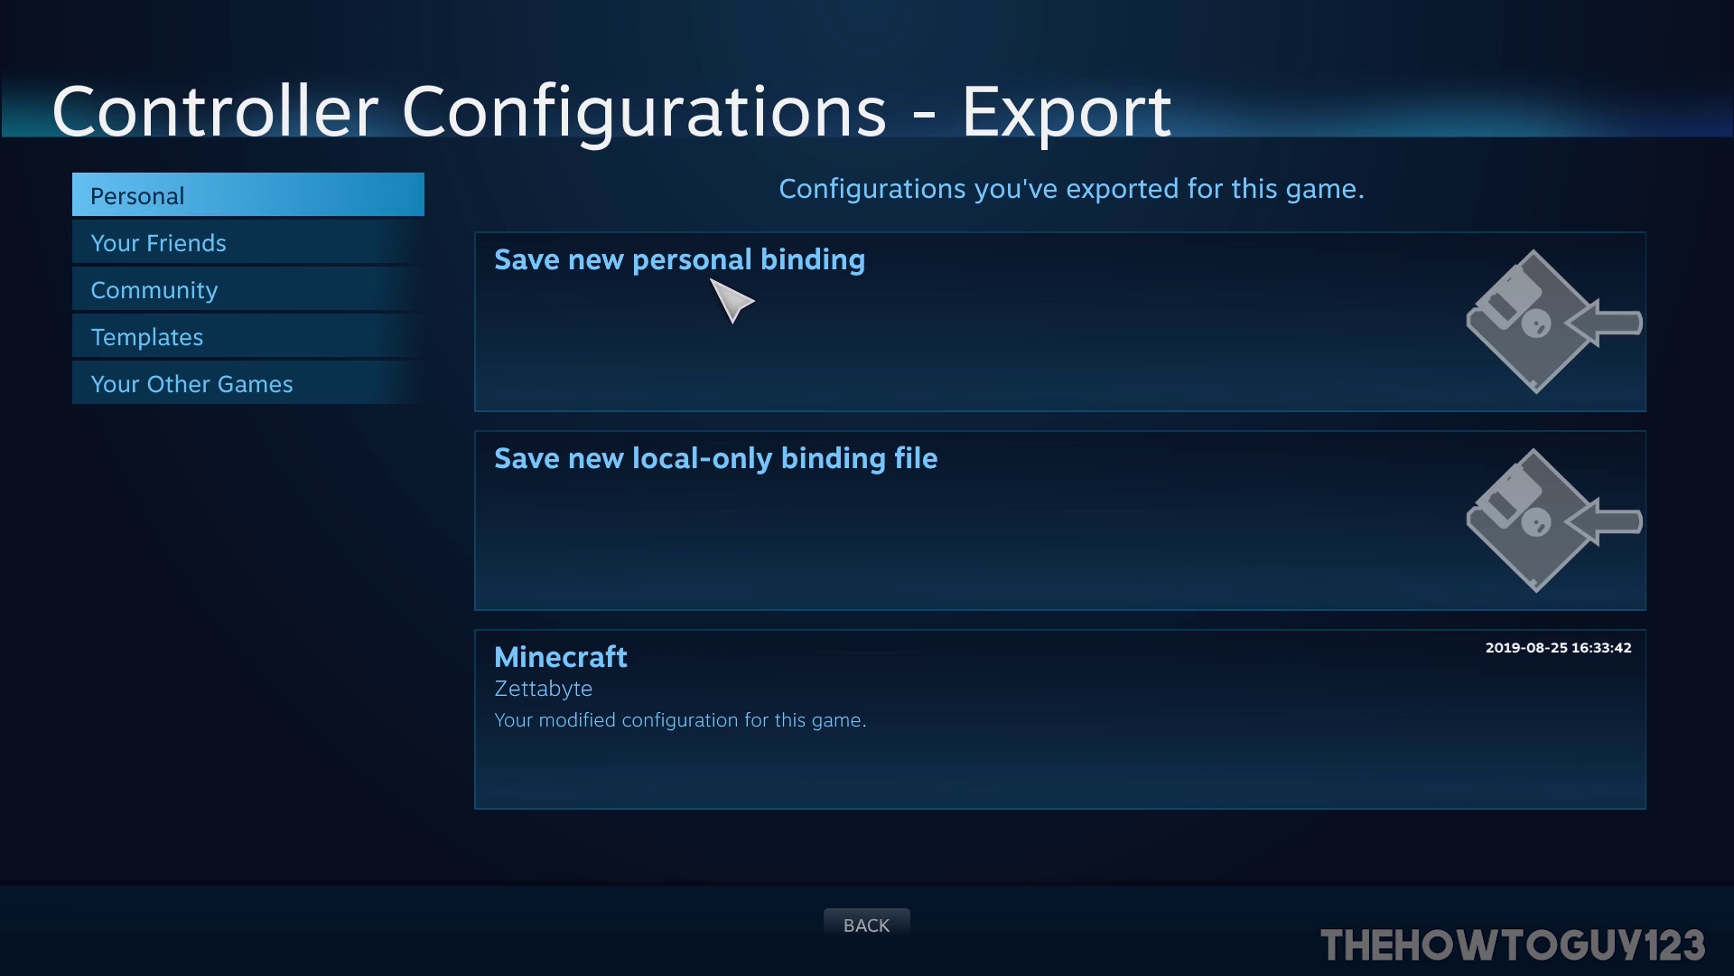
pyautogui.click(853, 298)
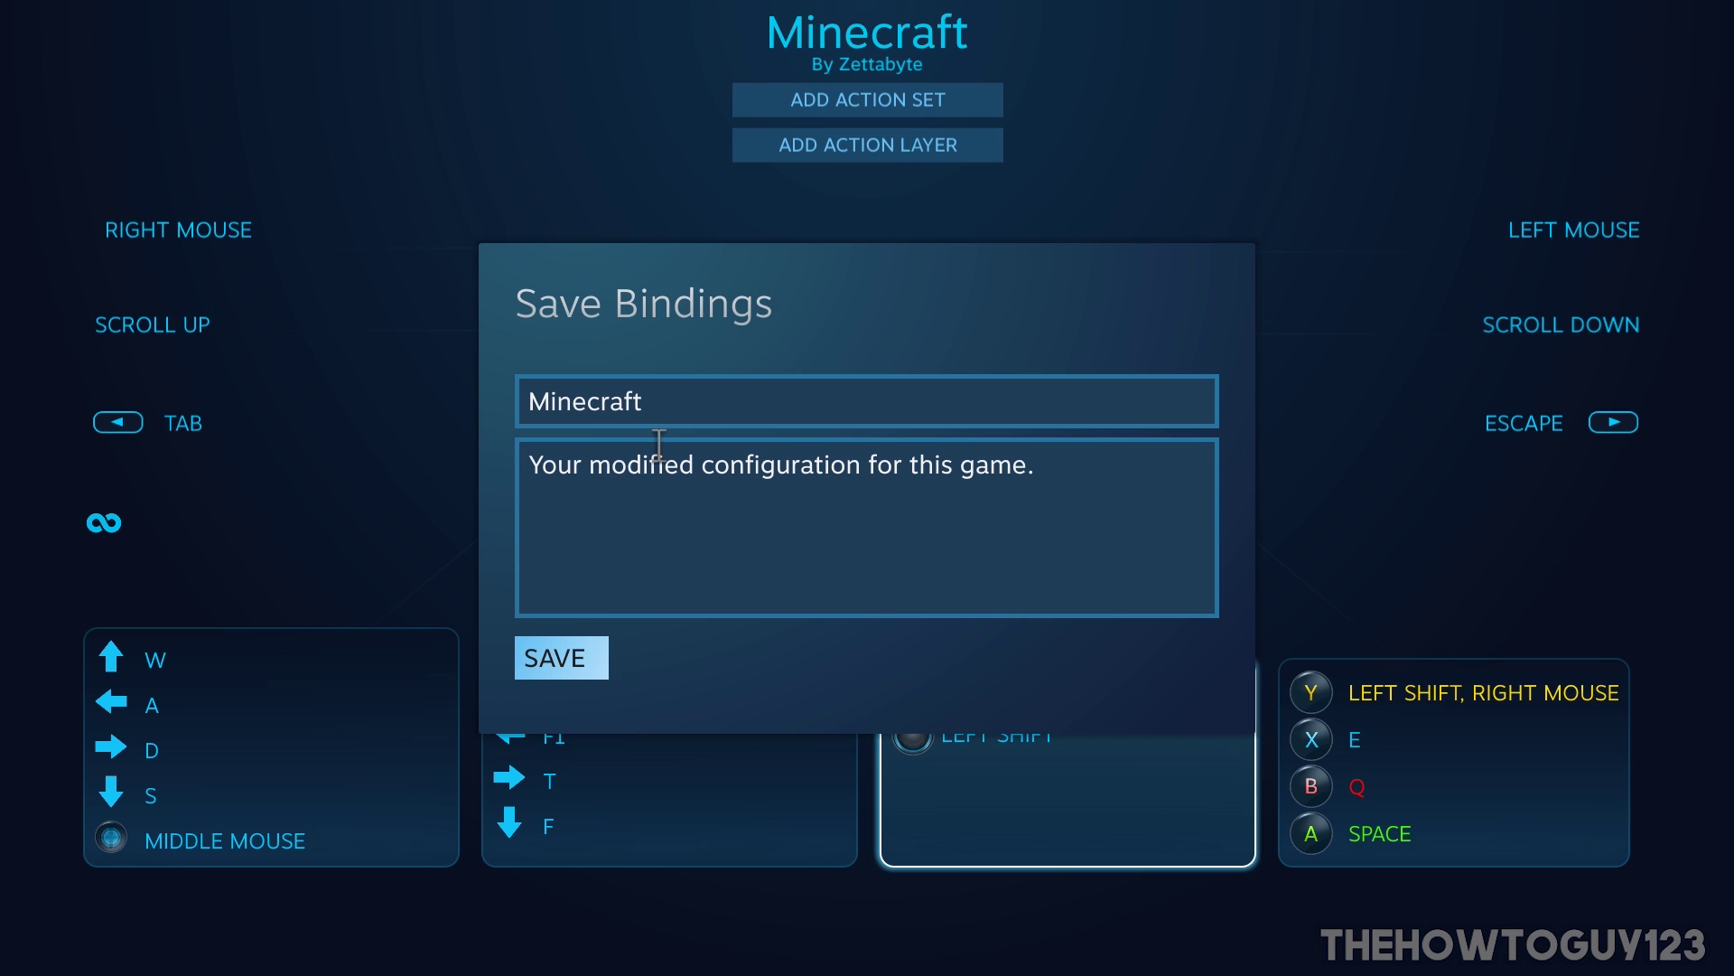
pyautogui.click(524, 652)
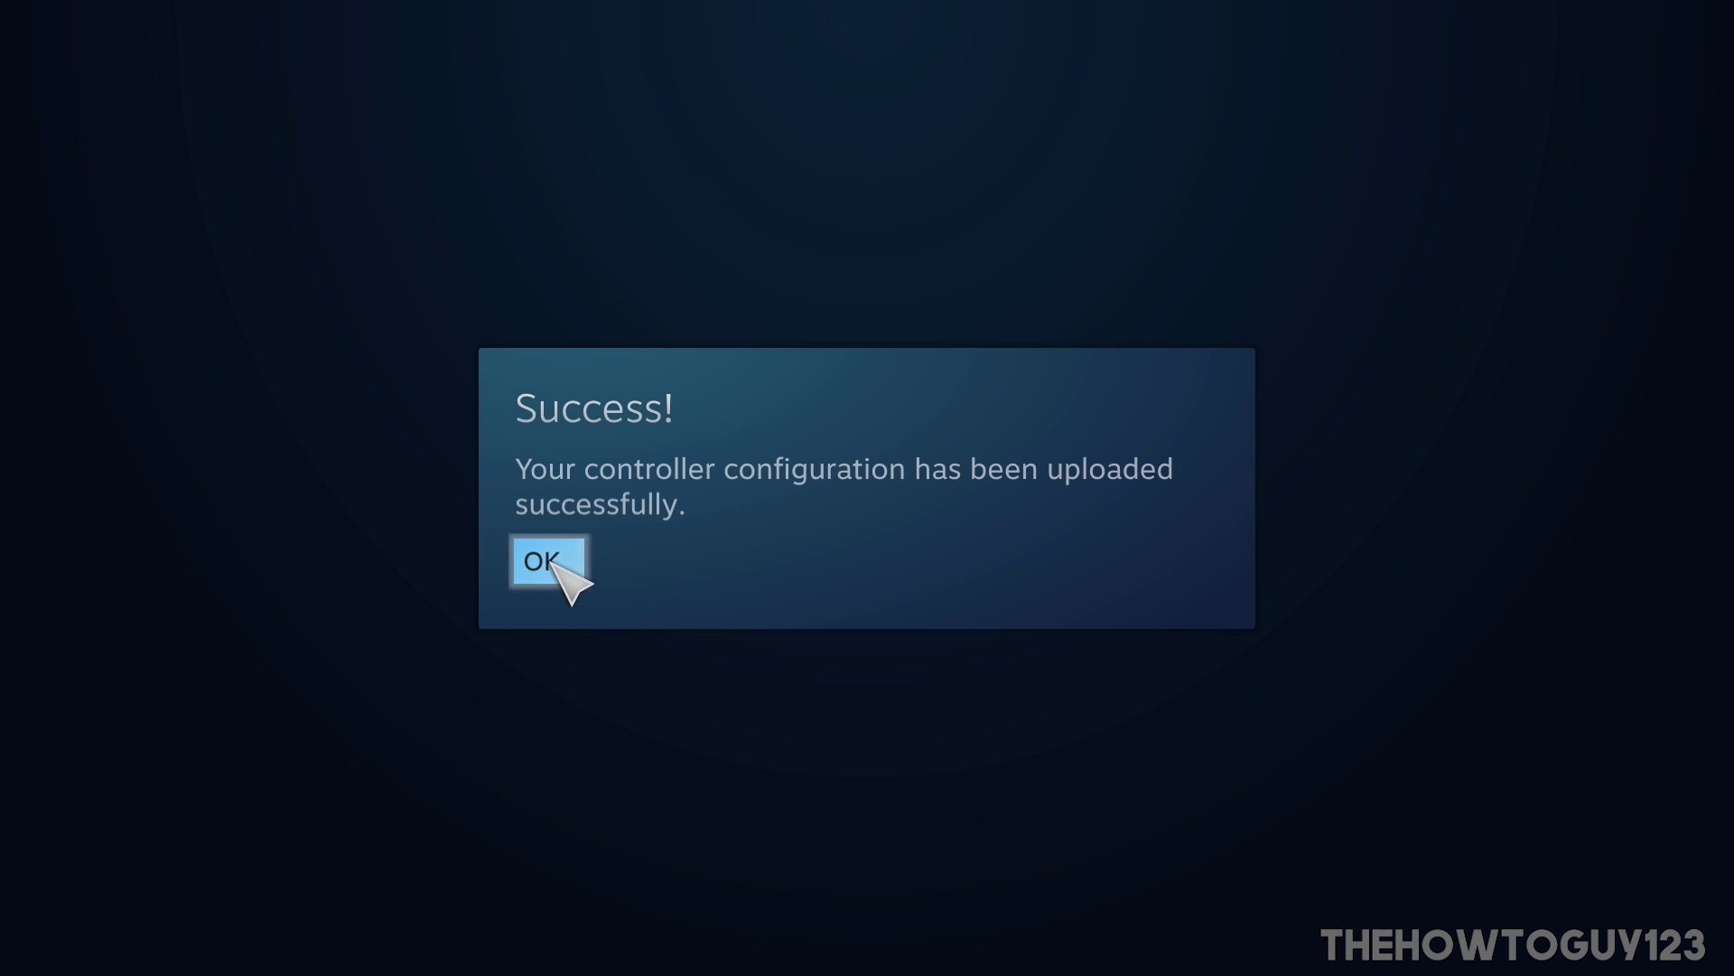
pyautogui.click(552, 560)
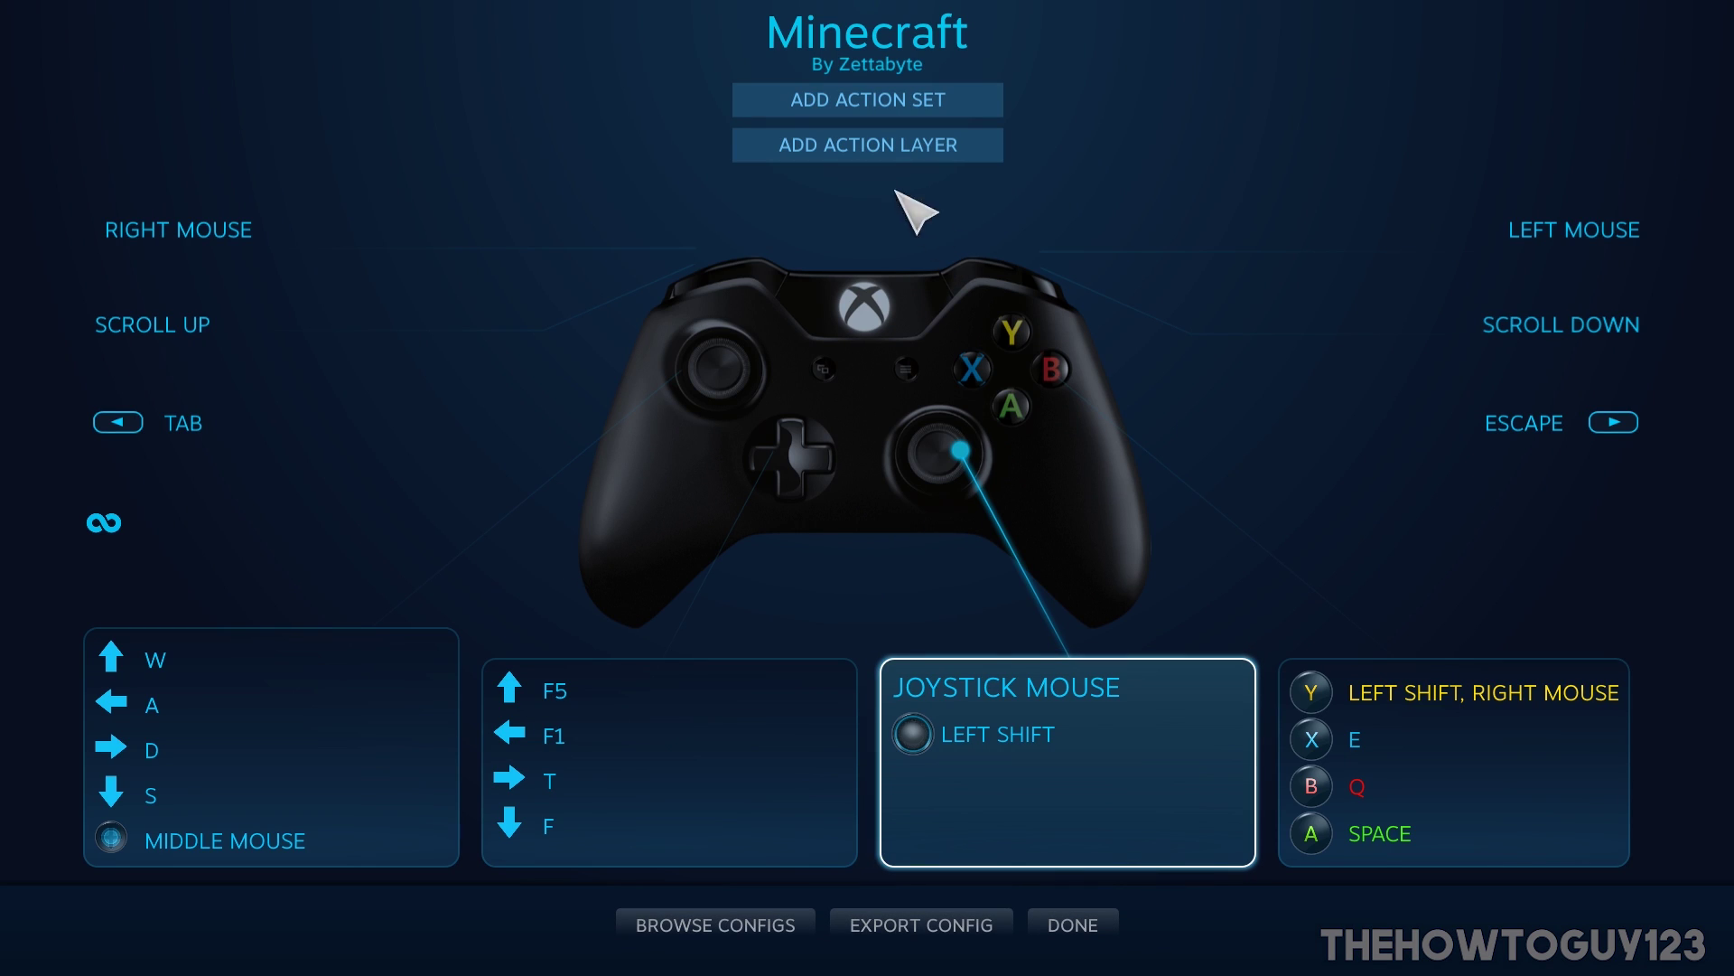
# Check the saved binding under Browse Configs, then finish with Done.
pyautogui.click(720, 927)
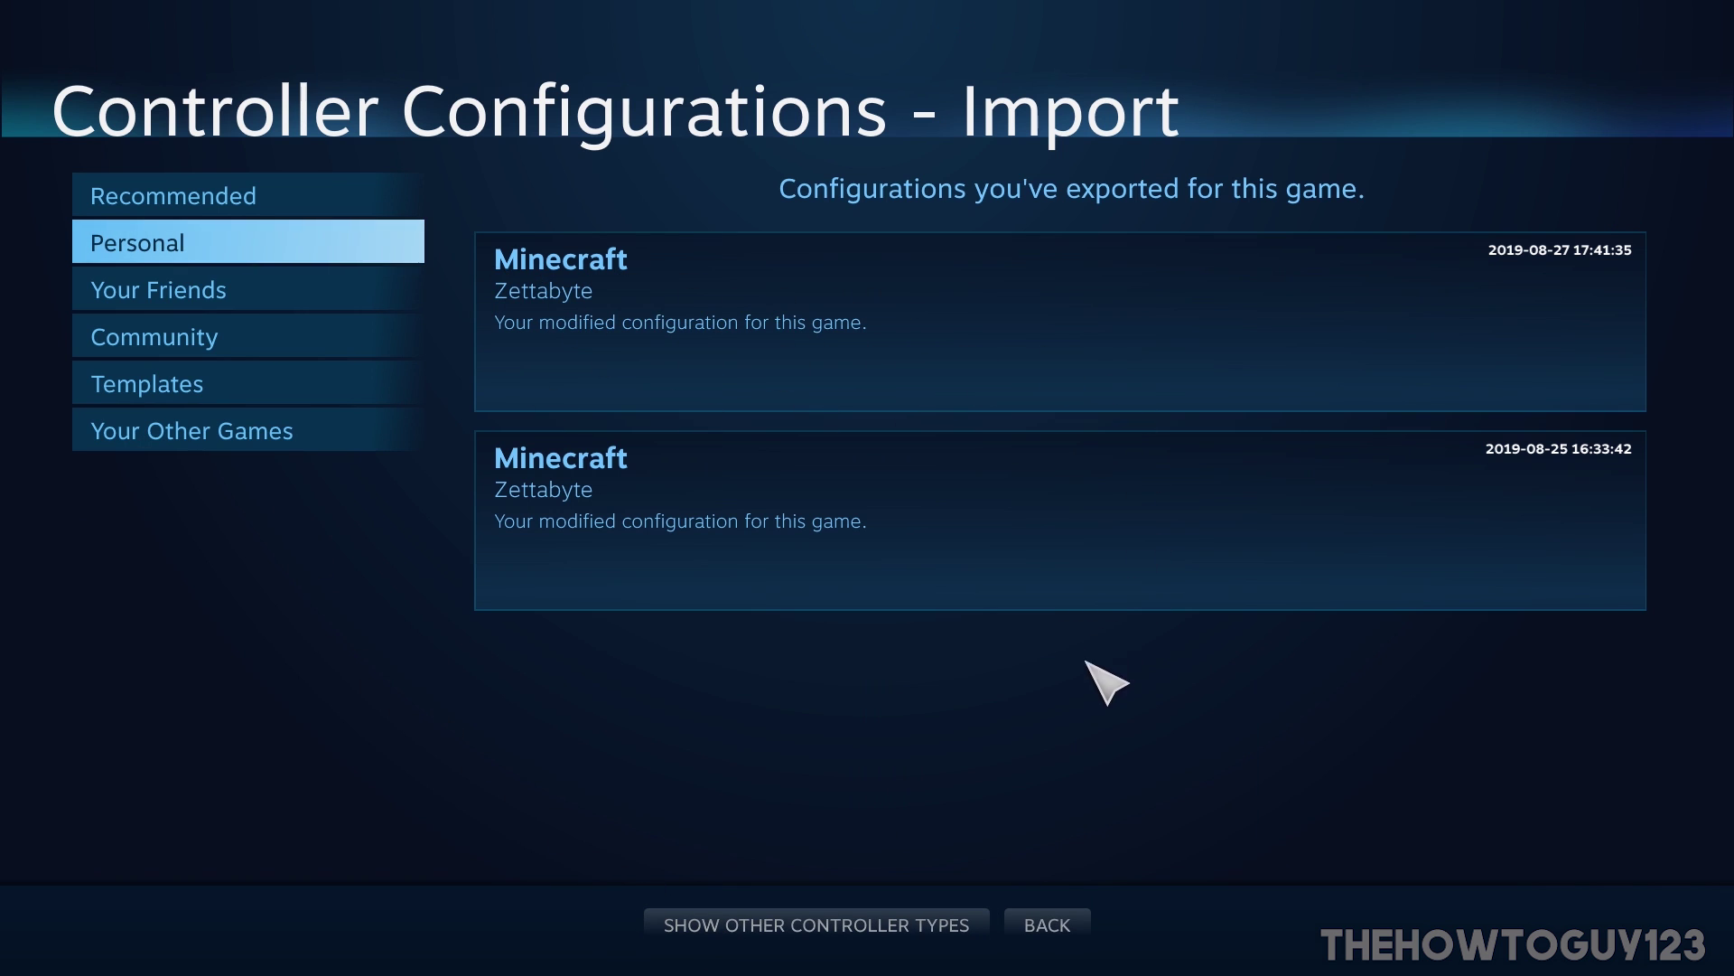
pyautogui.click(1025, 929)
pyautogui.click(1053, 926)
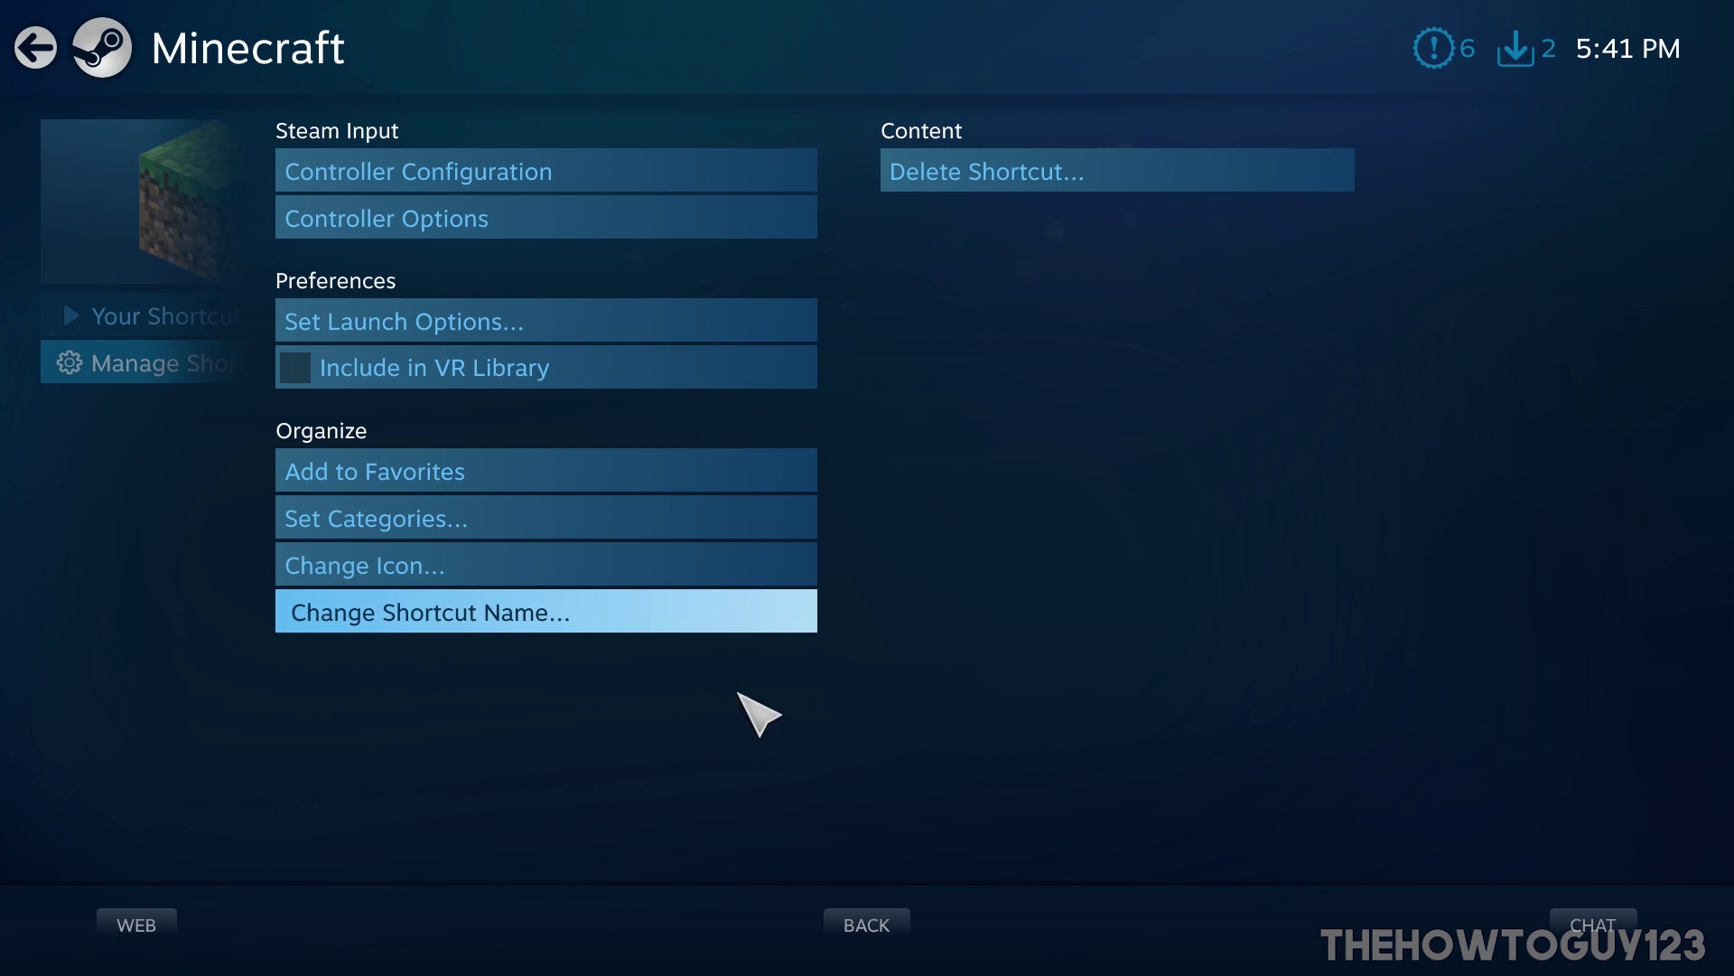
# Go back to the library, open Minecraft's game page, and press Play.
pyautogui.click(869, 925)
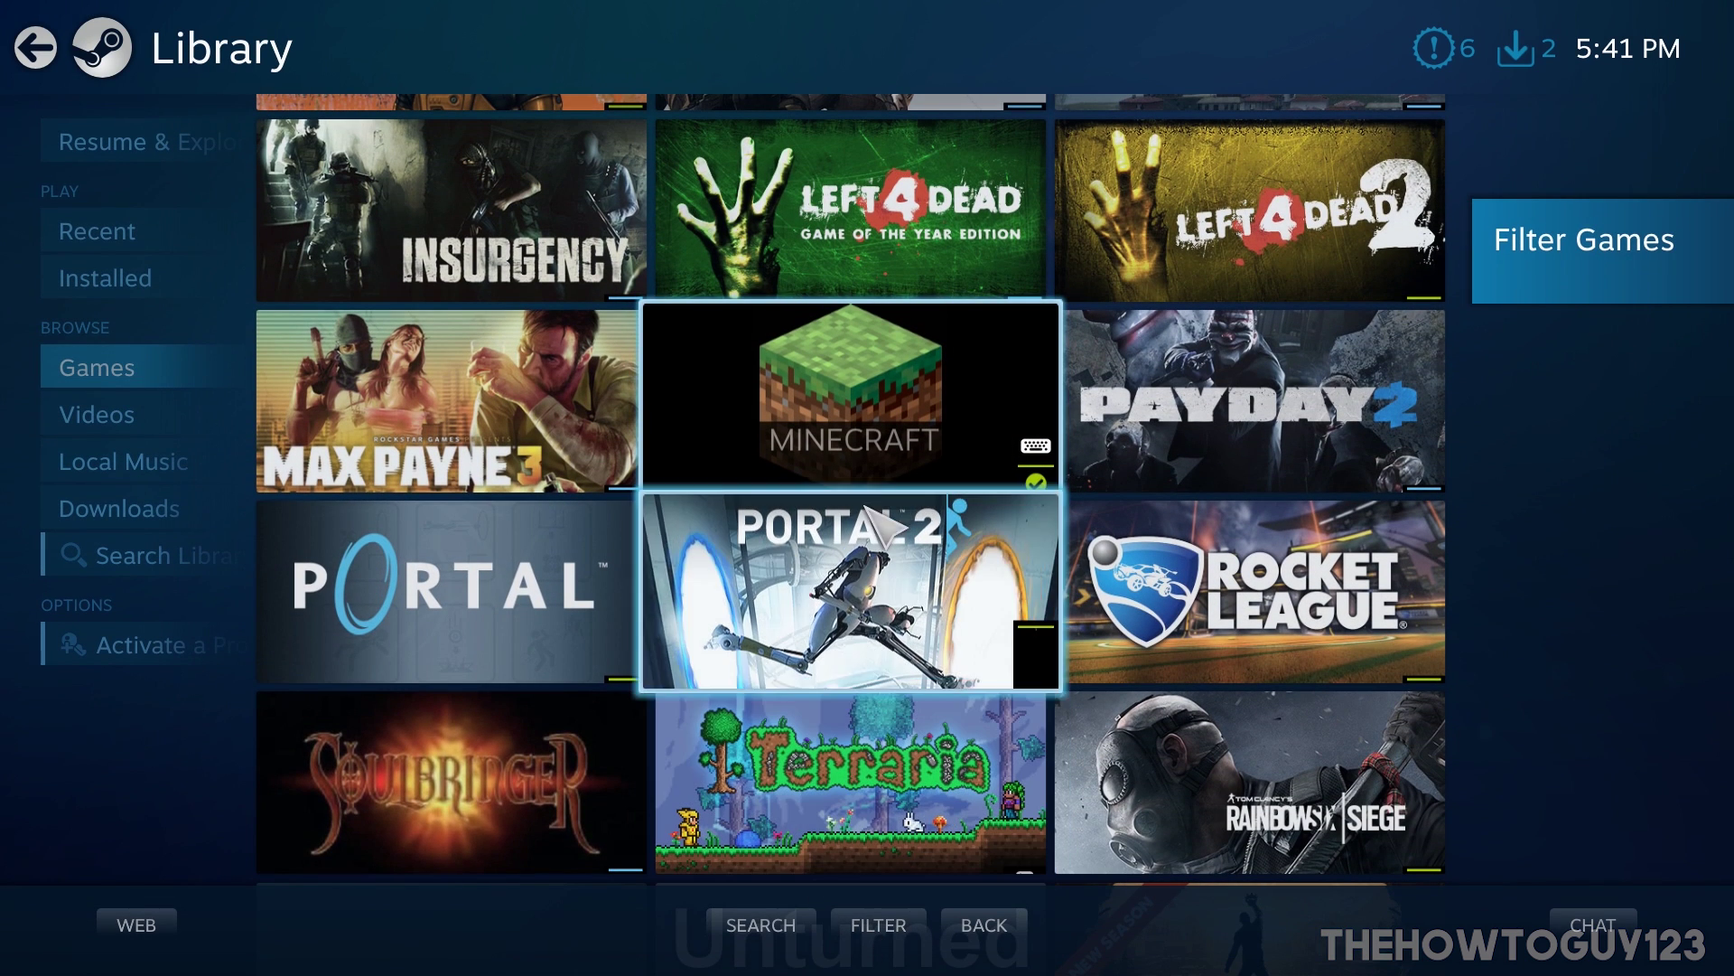
pyautogui.click(883, 387)
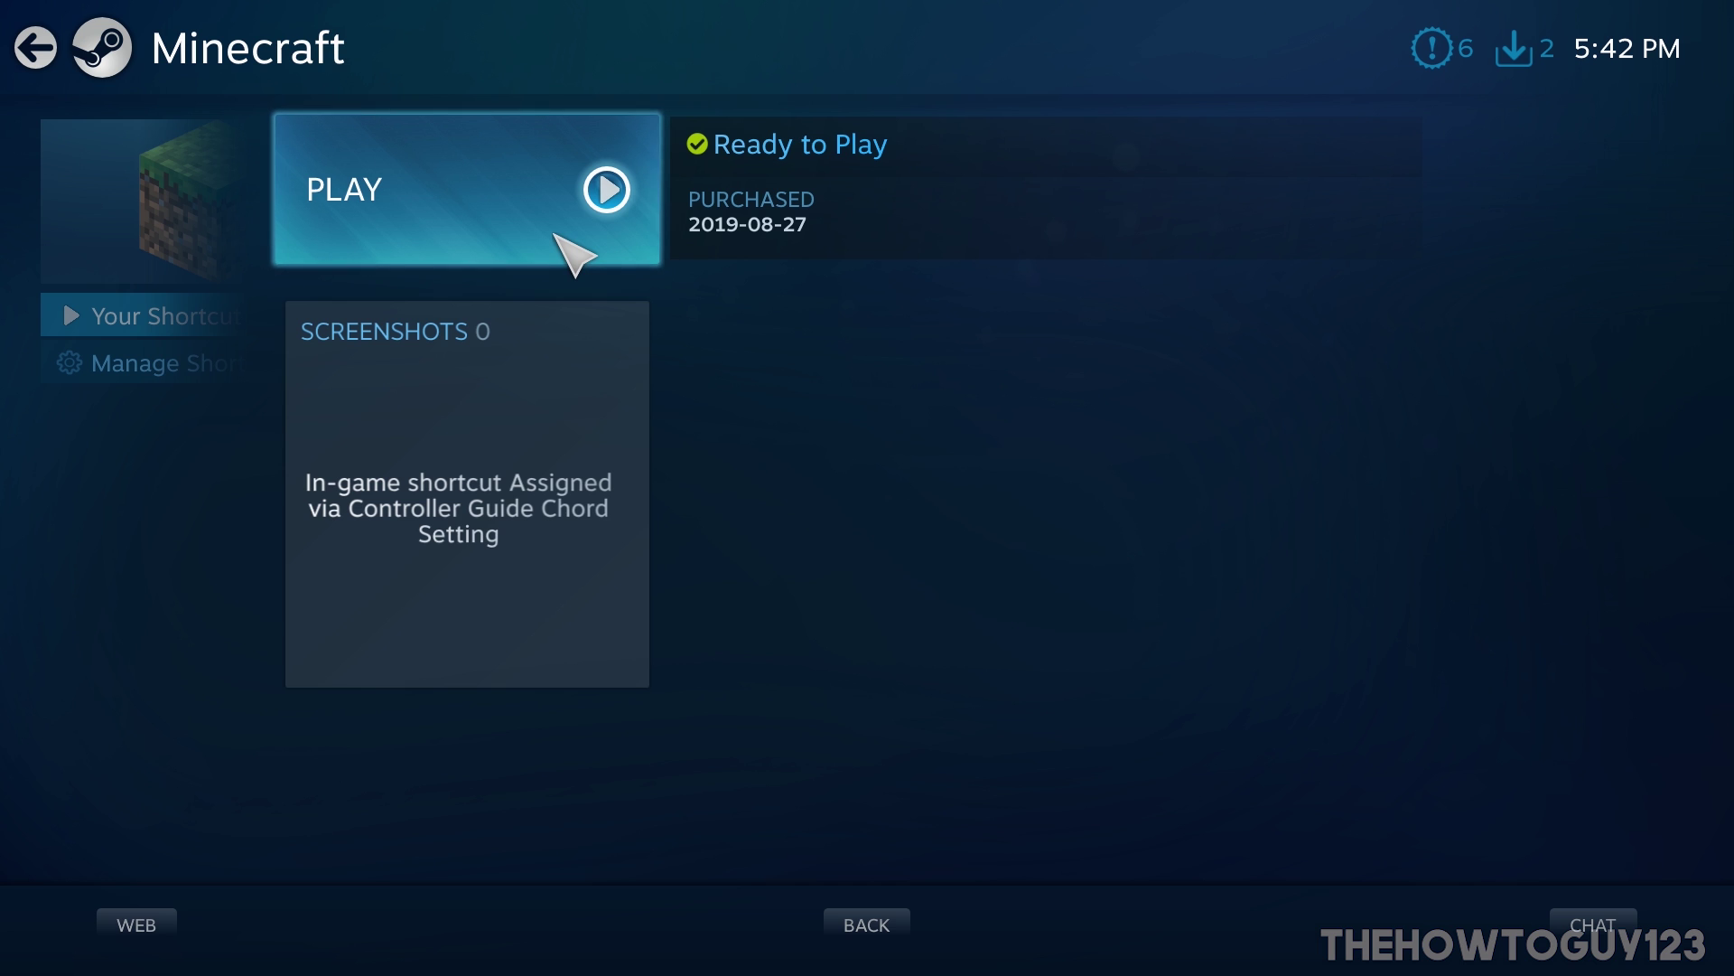
pyautogui.click(510, 192)
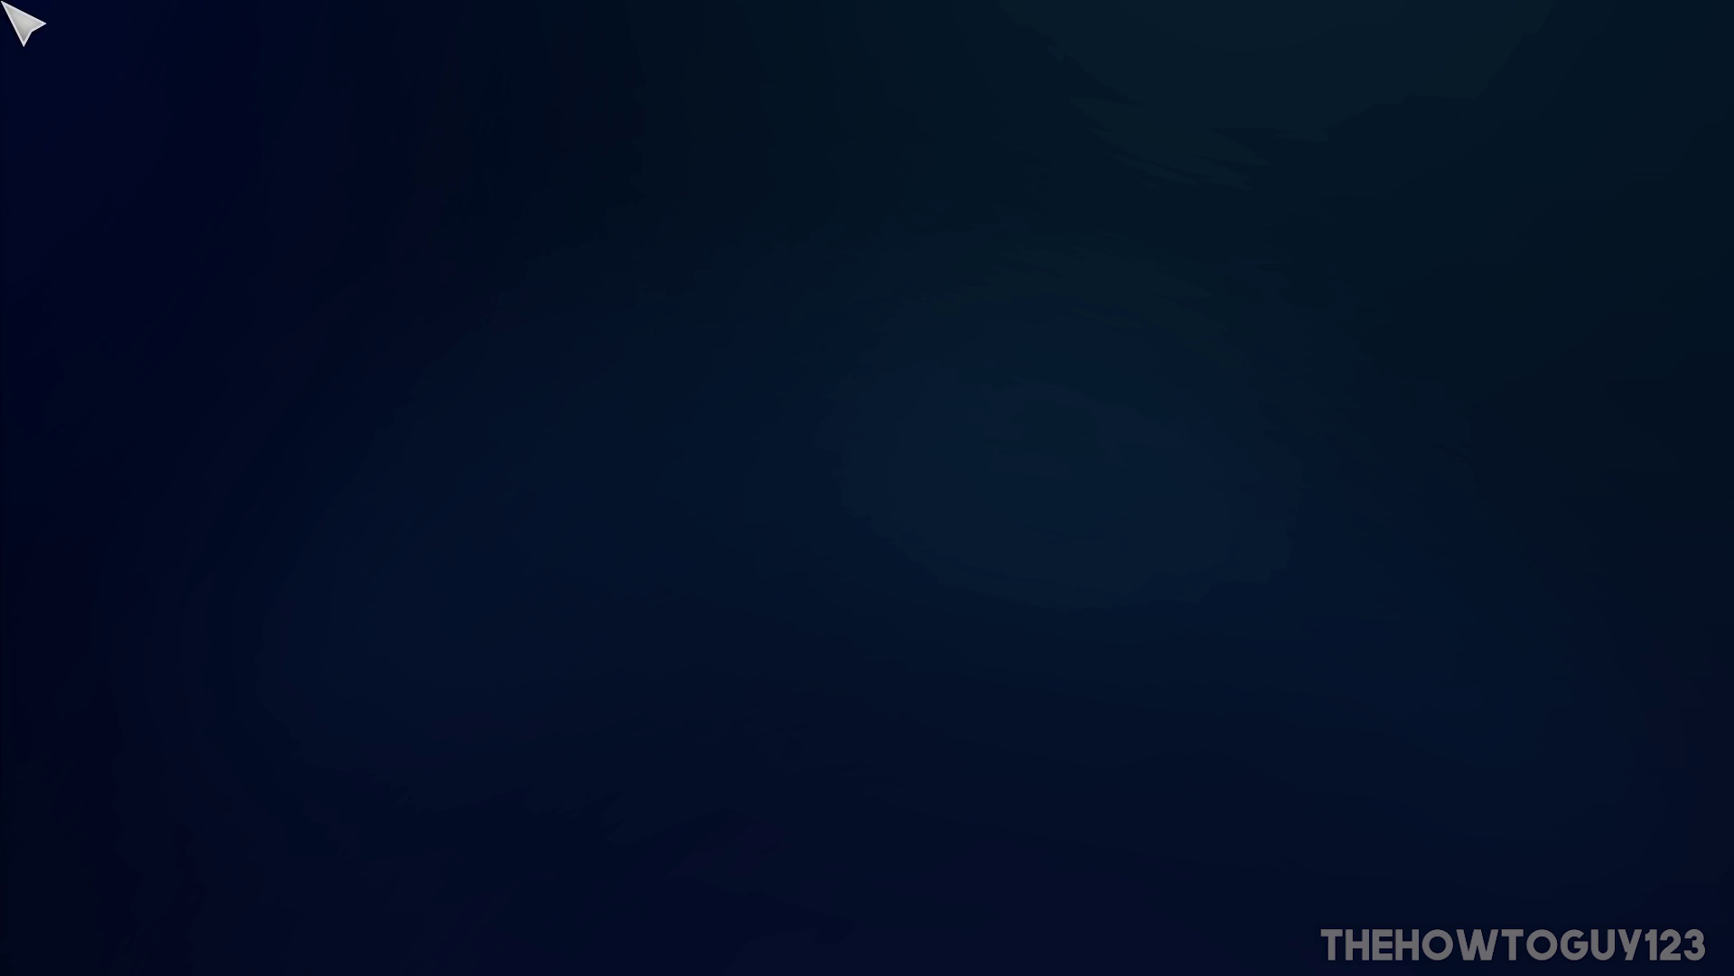
# Maximize the Minecraft Launcher, start Java Edition, and make it fullscreen with F11.
pyautogui.doubleClick(701, 406)
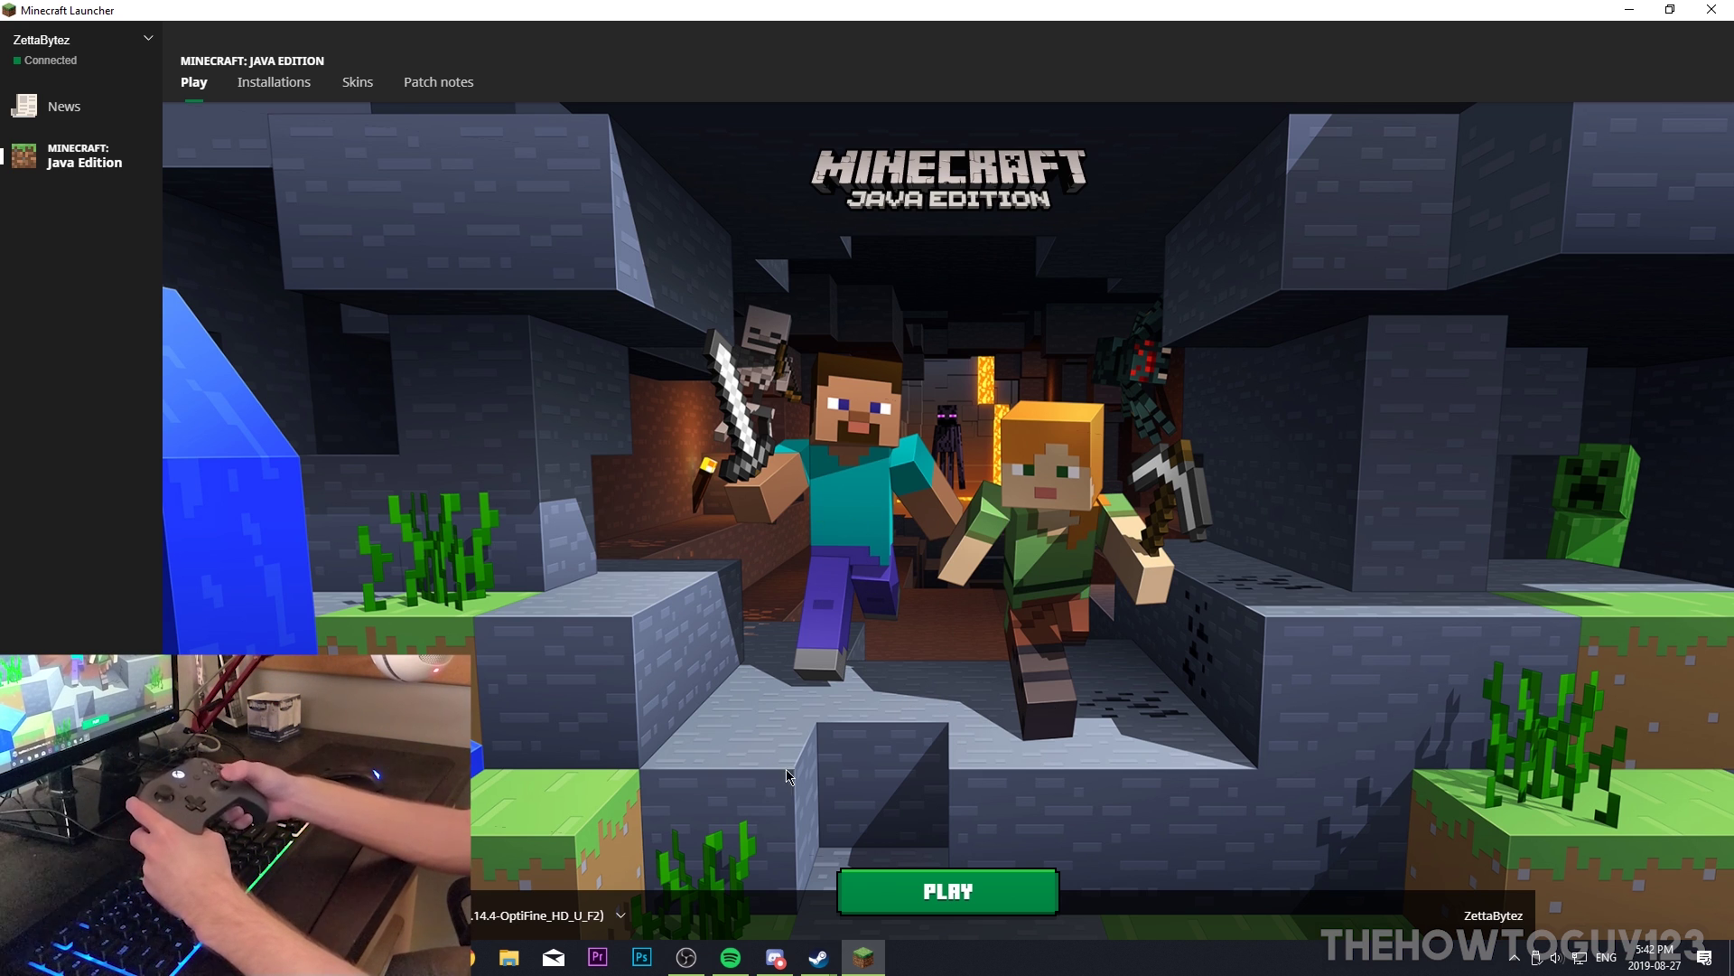
pyautogui.click(879, 894)
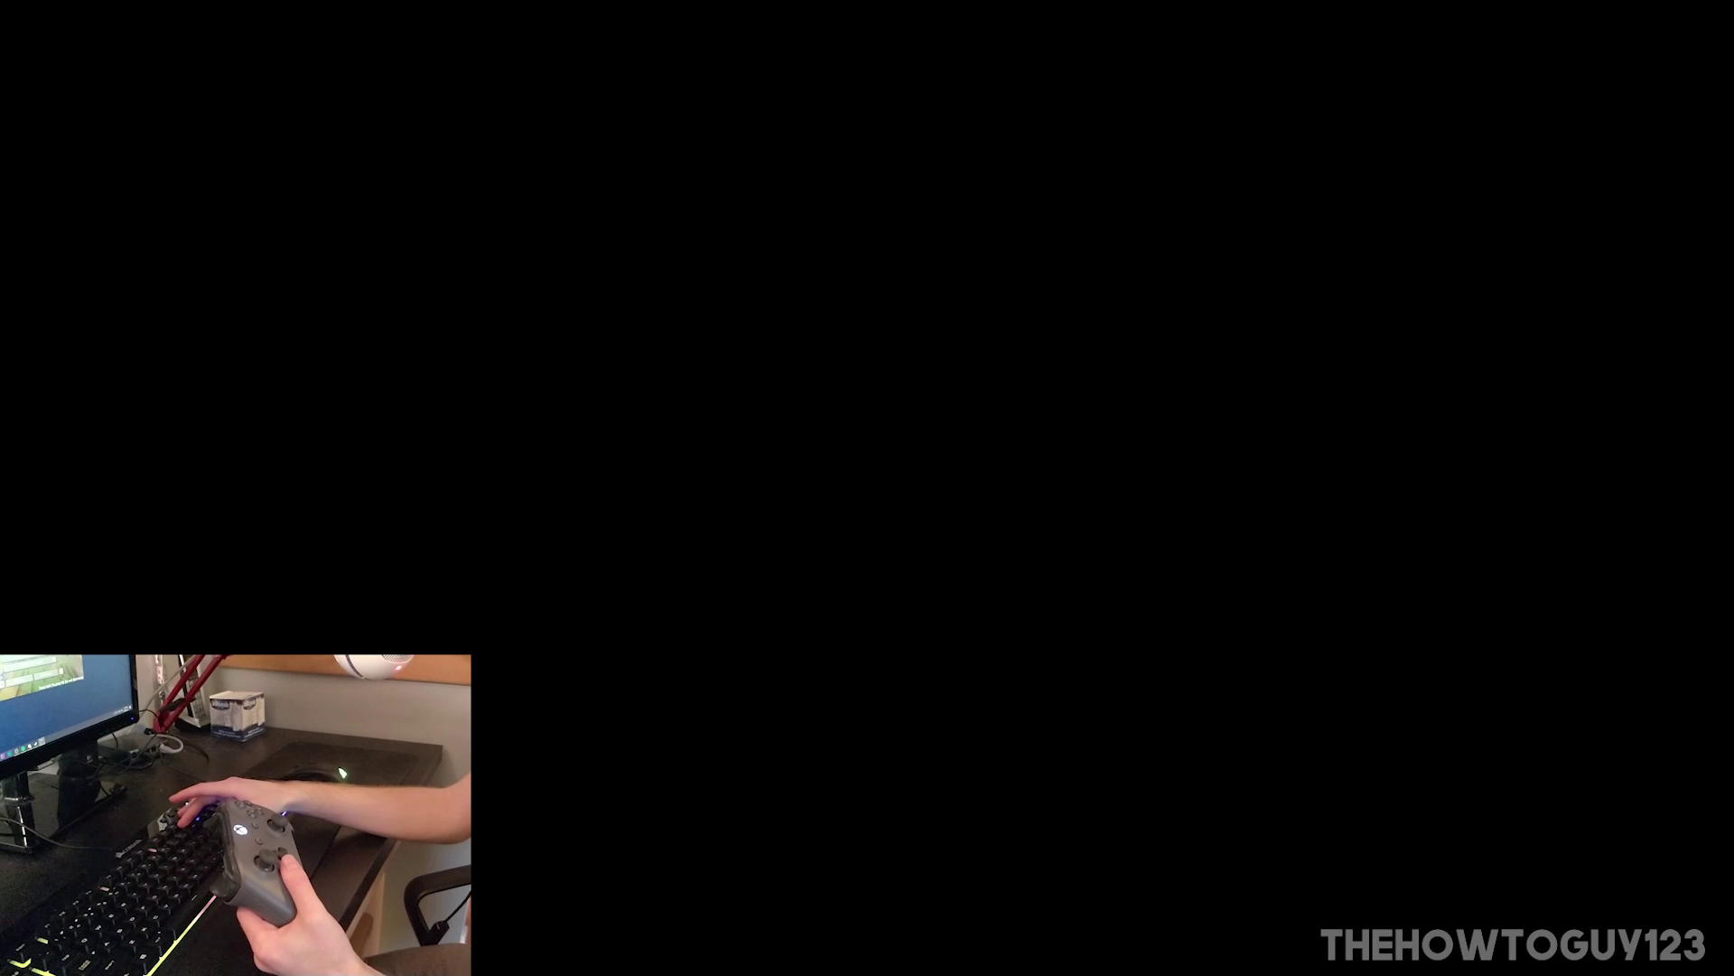
pyautogui.press('F11')
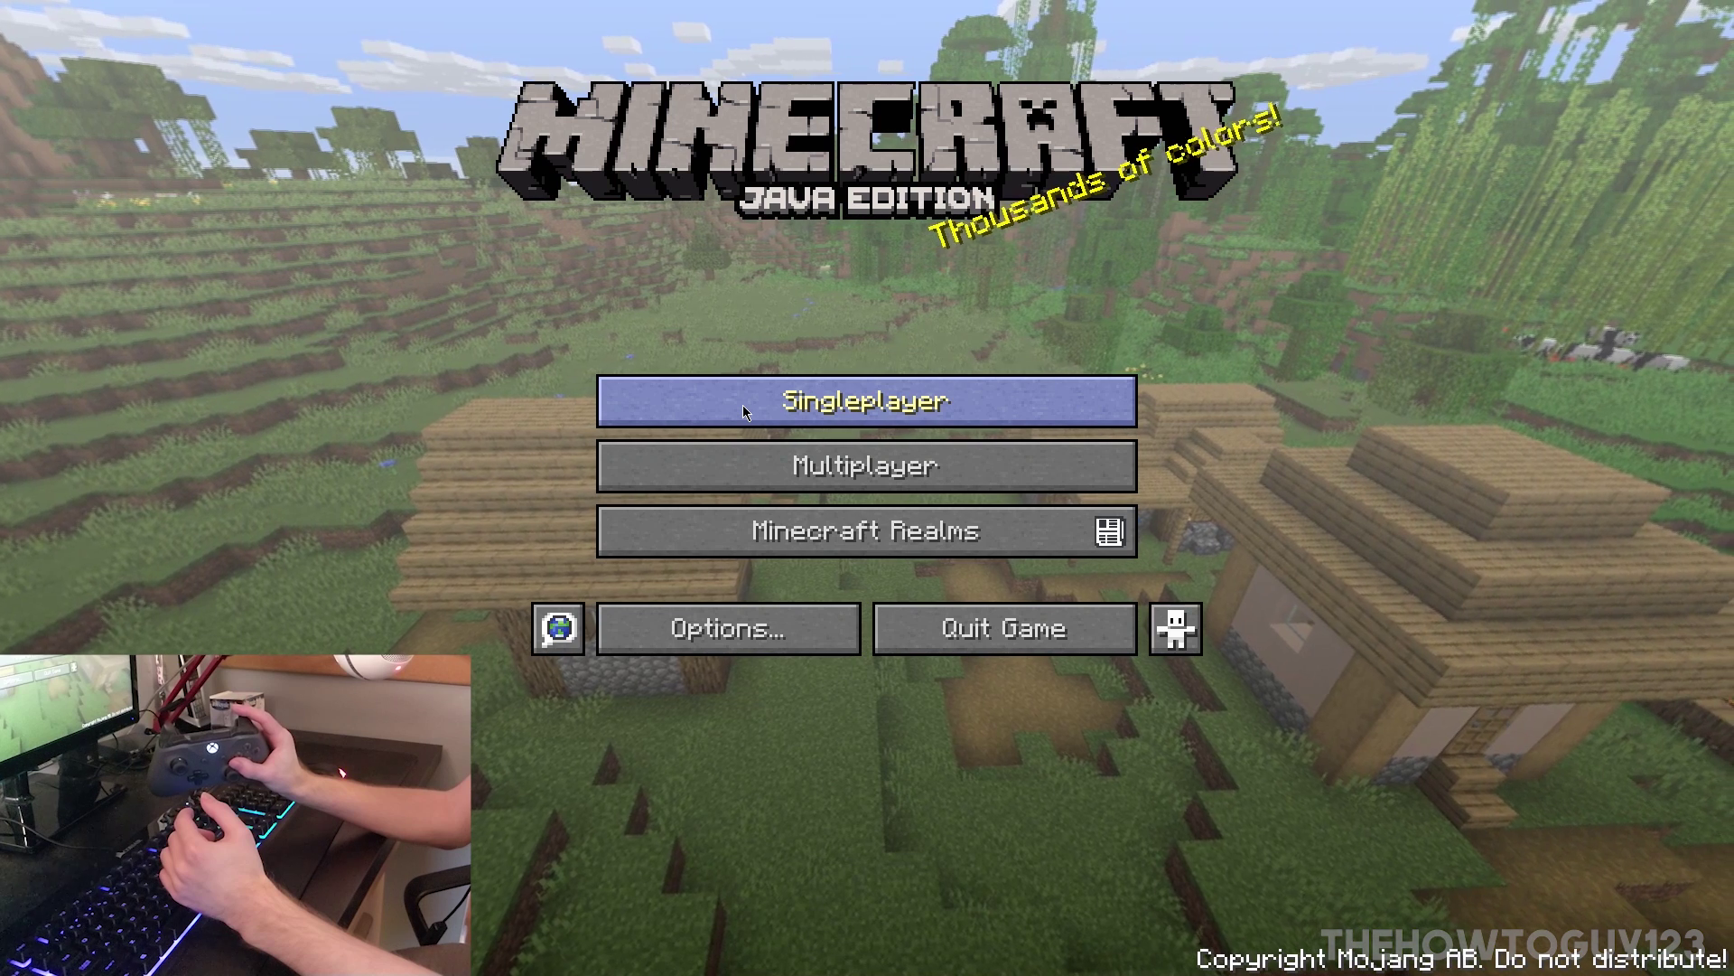
# Load the Builds world from Singleplayer, then open and close the creative inventory.
pyautogui.click(743, 406)
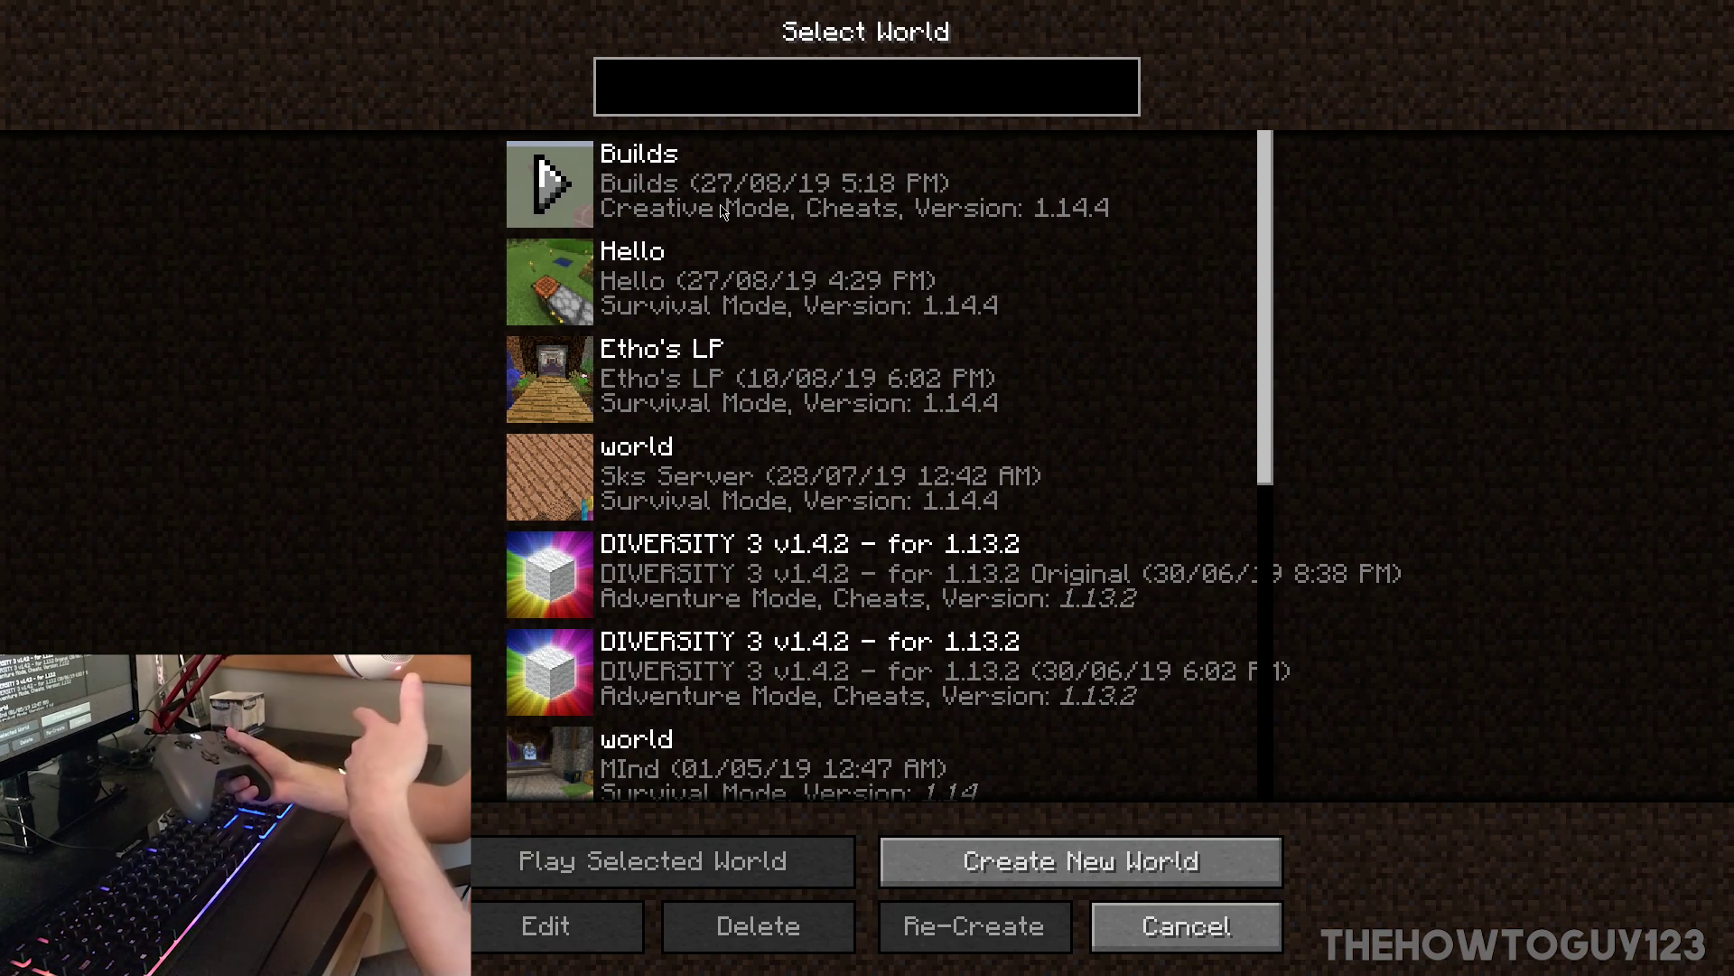
pyautogui.click(538, 199)
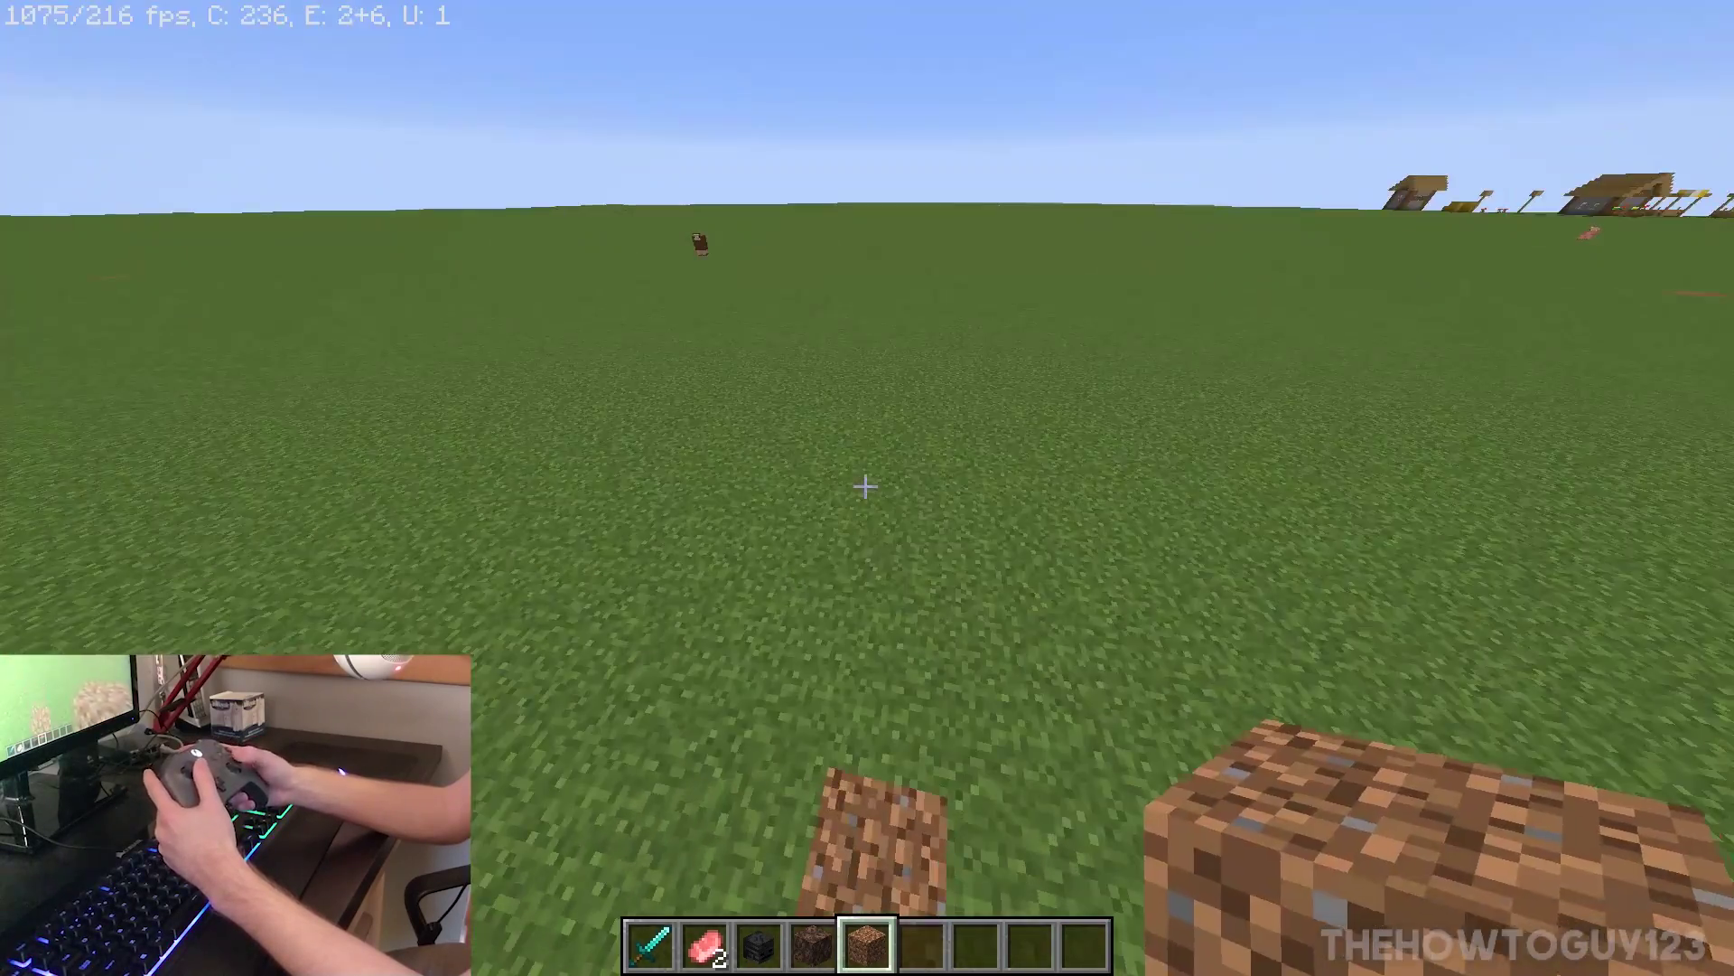
pyautogui.press('e')
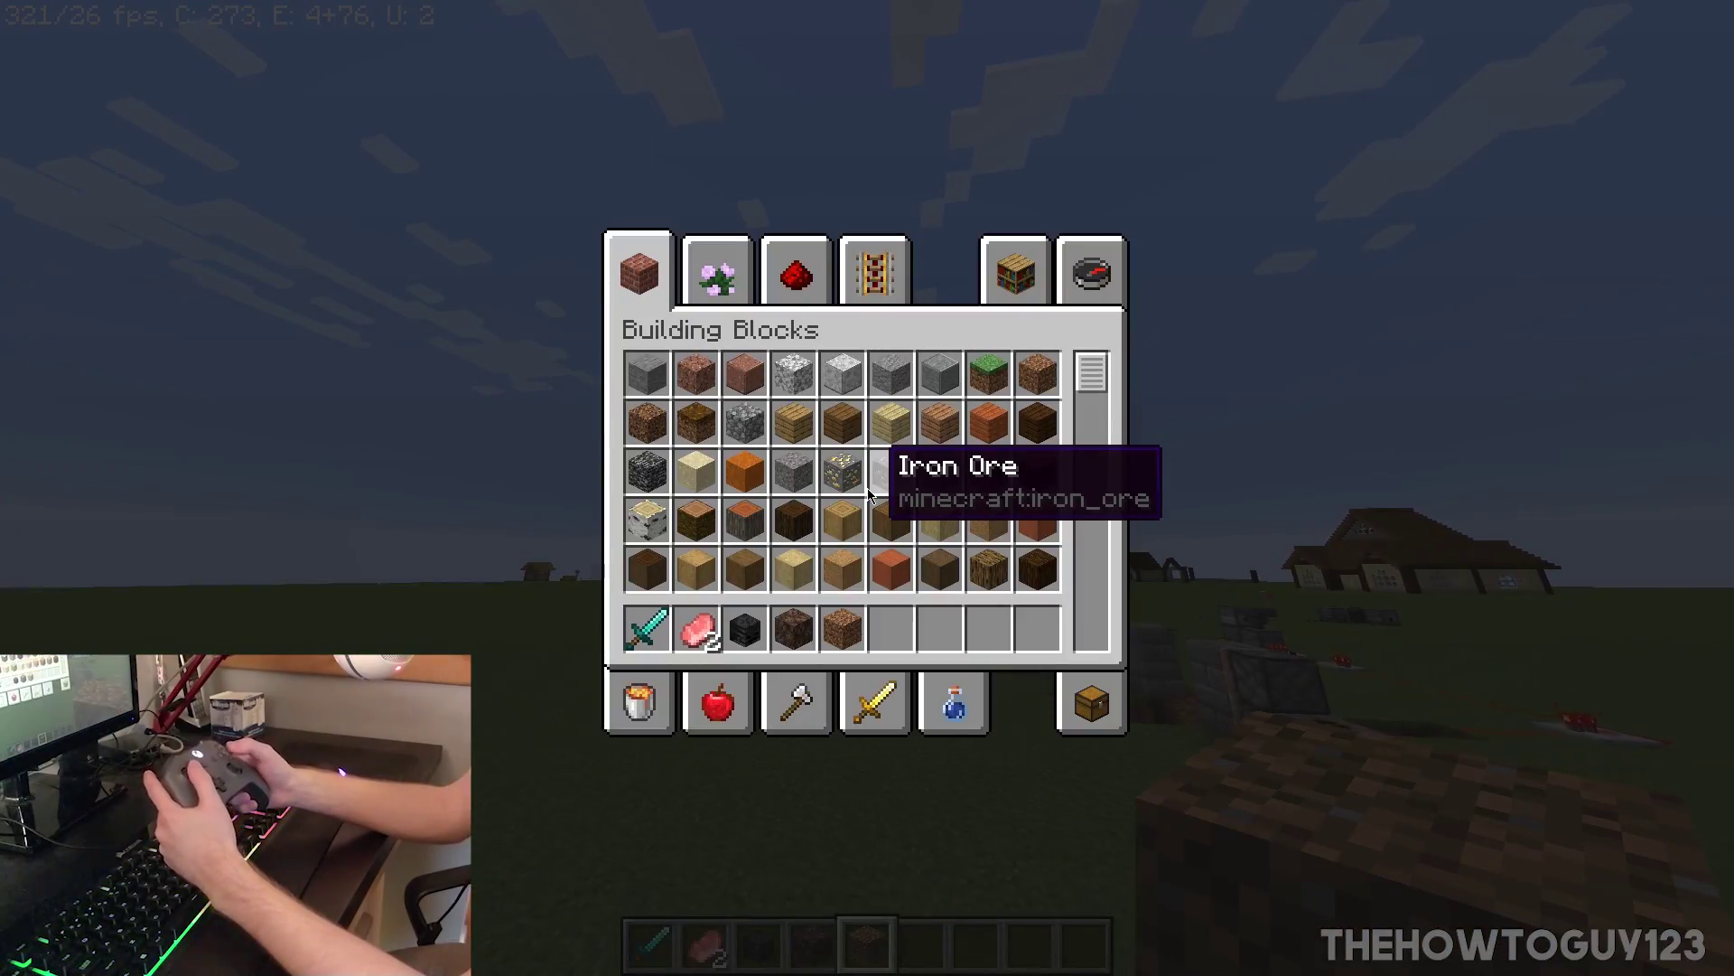
pyautogui.press('e')
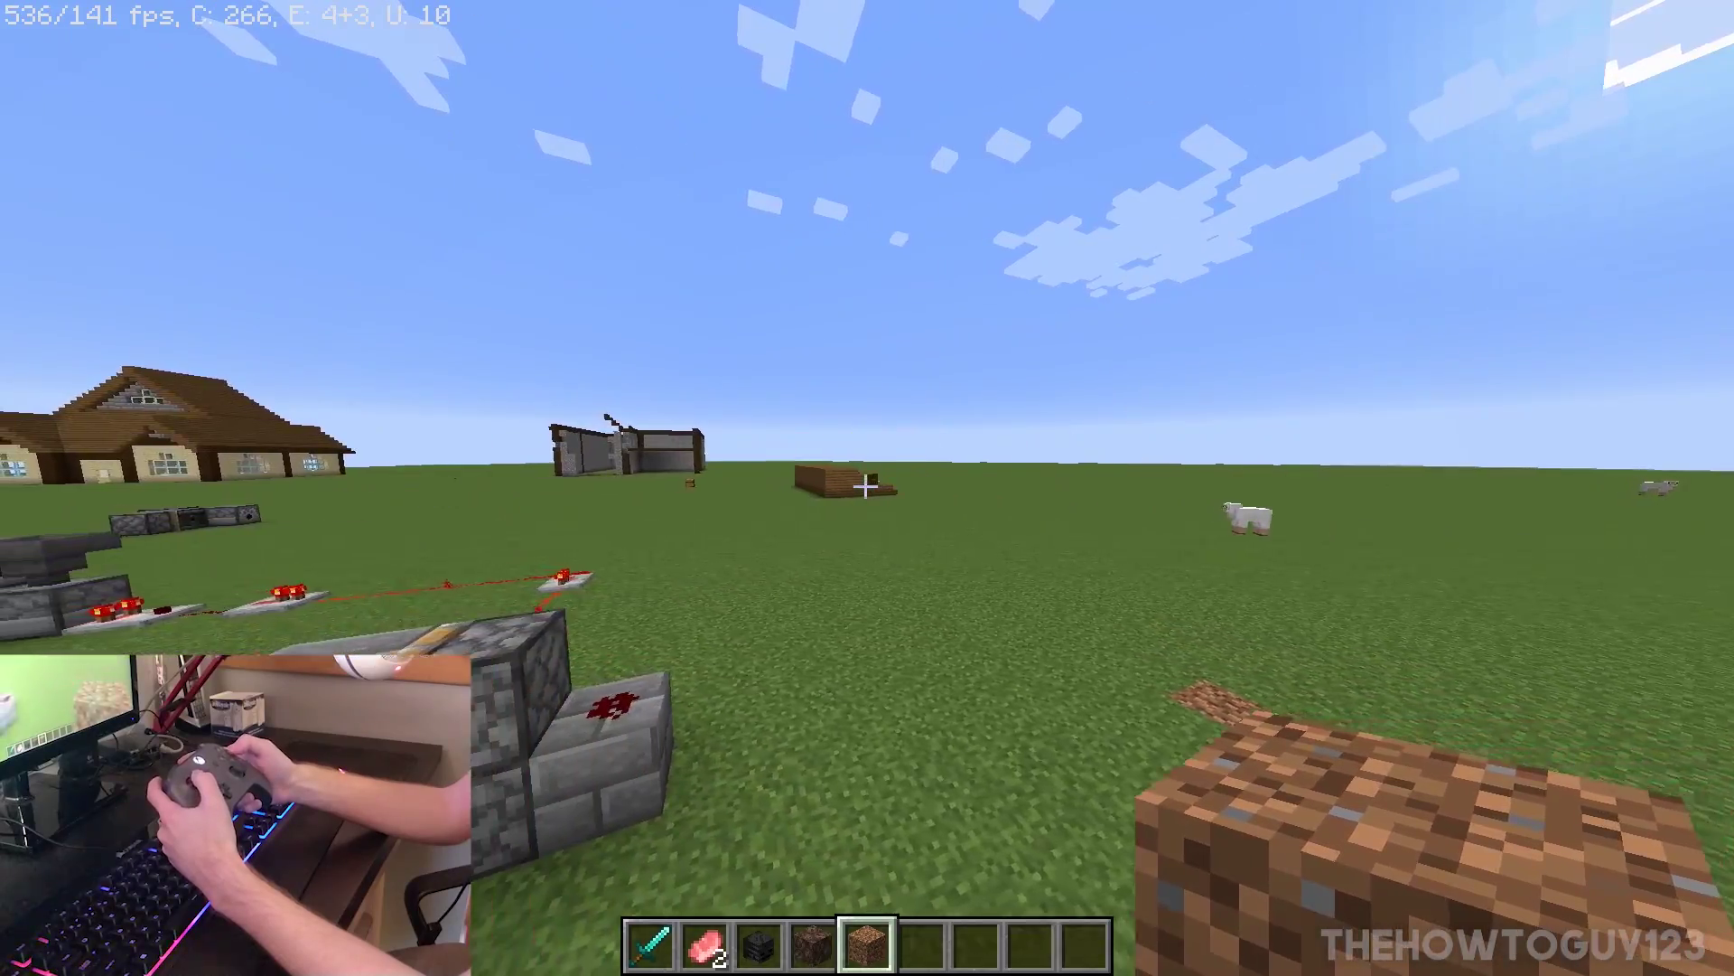